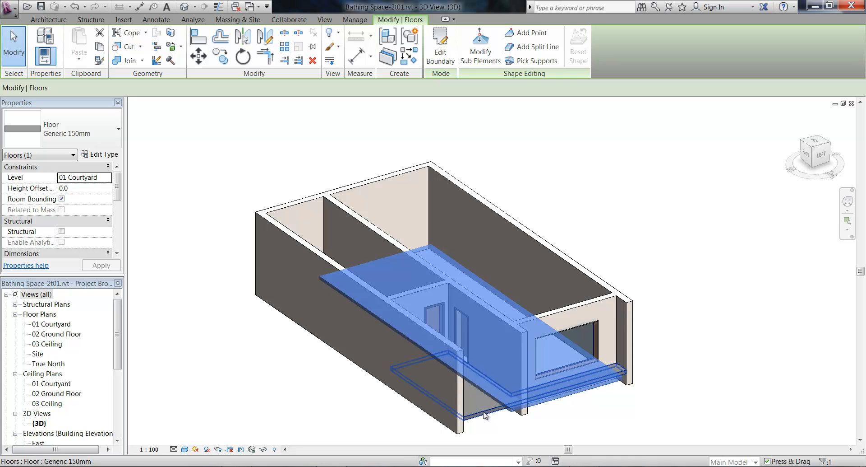
Examine the courtyard and ground floor slabs in relation to the walls and stairs from several angles in 3D
scroll(483, 412, up, 3)
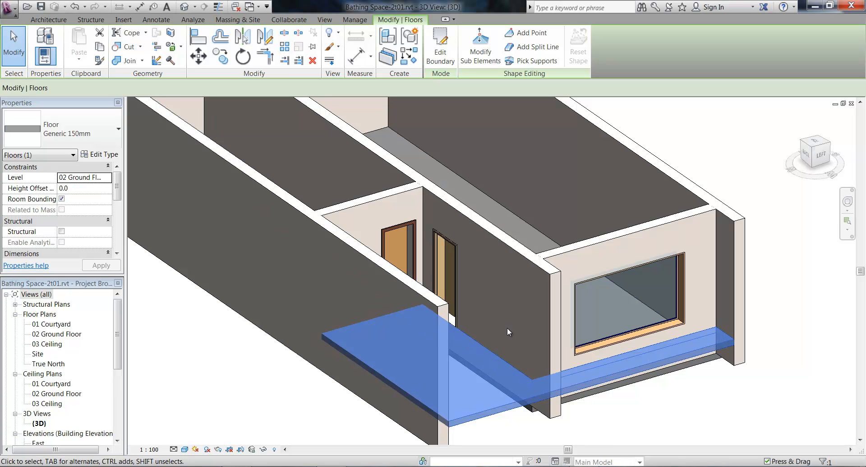
shift+middle_drag(492, 355, 455, 389)
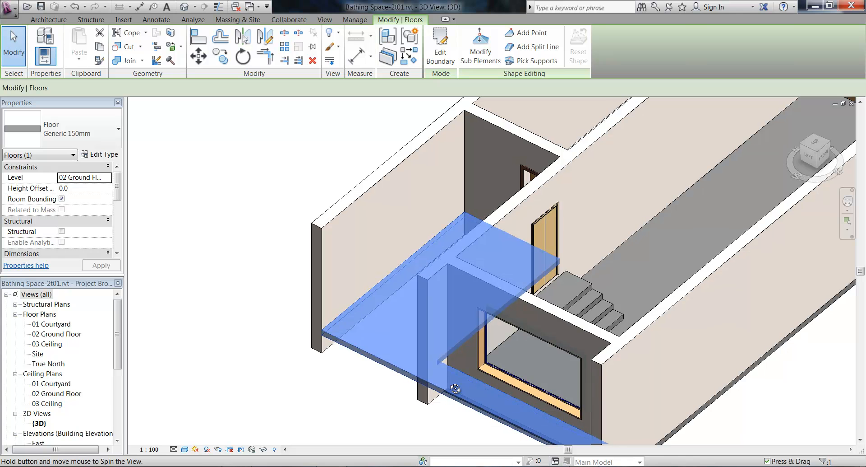
scroll(499, 173, down, 2)
middle_drag(499, 172, 381, 277)
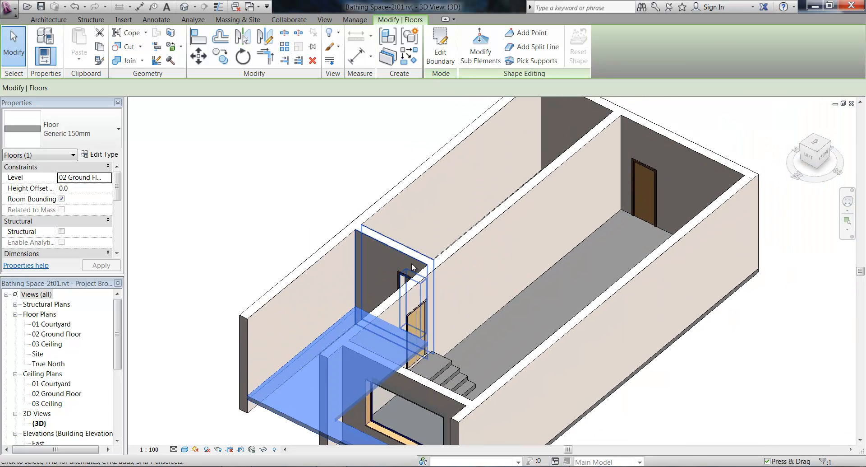
shift+middle_drag(323, 206, 344, 225)
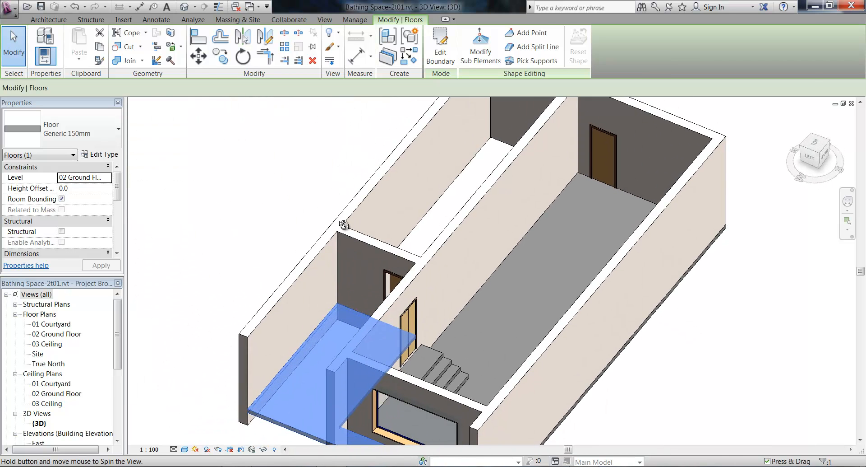
click(454, 216)
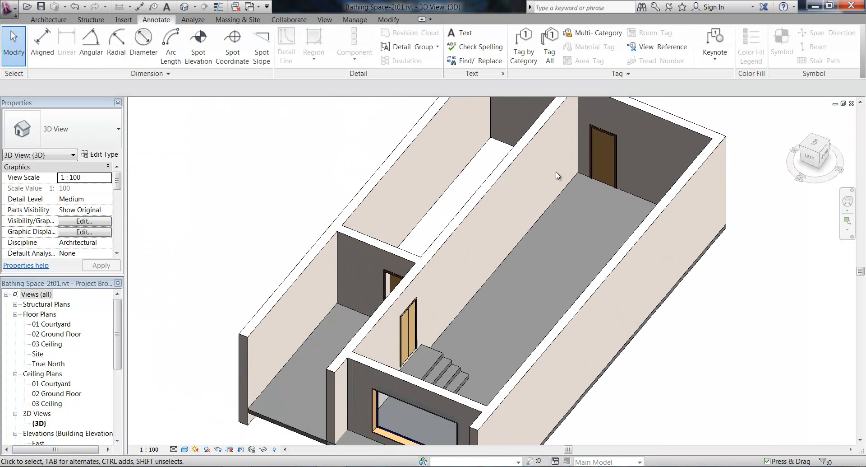
click(638, 333)
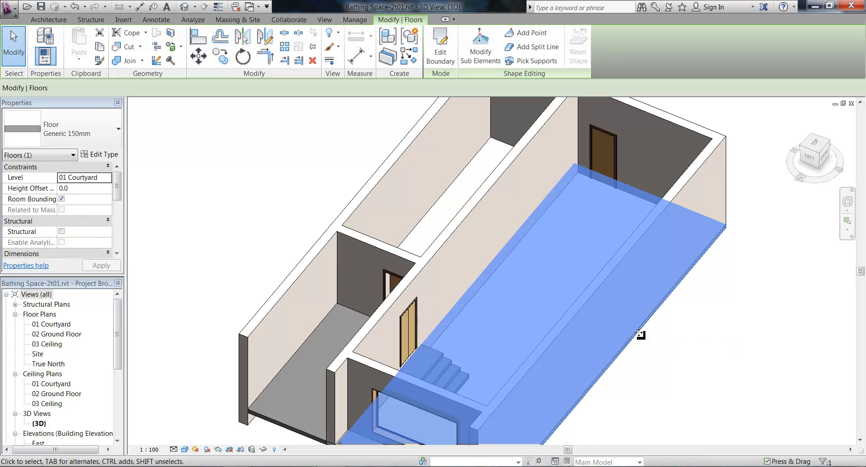
middle_drag(690, 342, 638, 248)
click(675, 289)
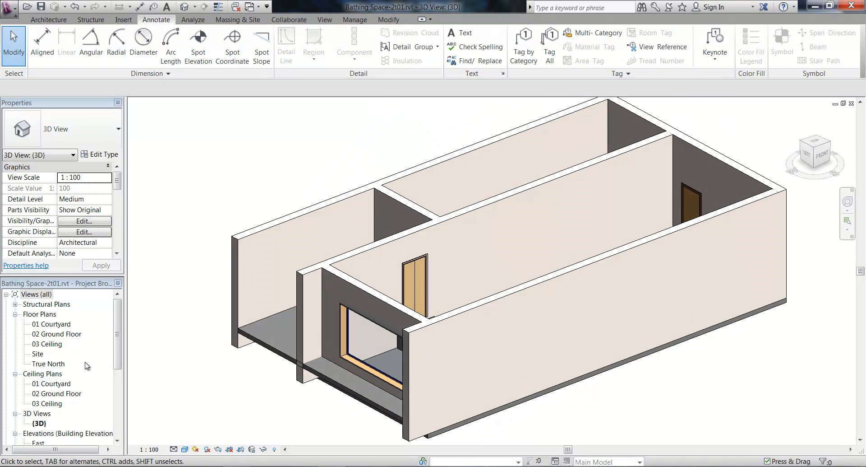
Create a vertical building section across both long rooms in the 02 Ground Floor plan, extending beyond the outer walls
double_click(56, 335)
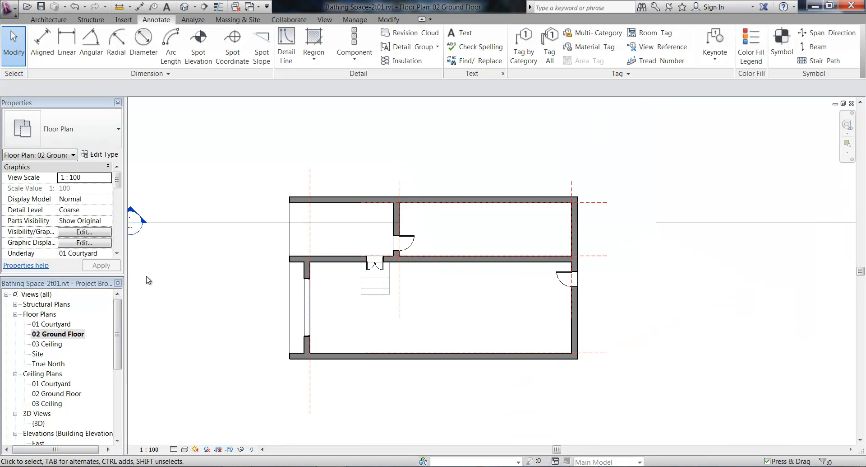
scroll(474, 169, down, 3)
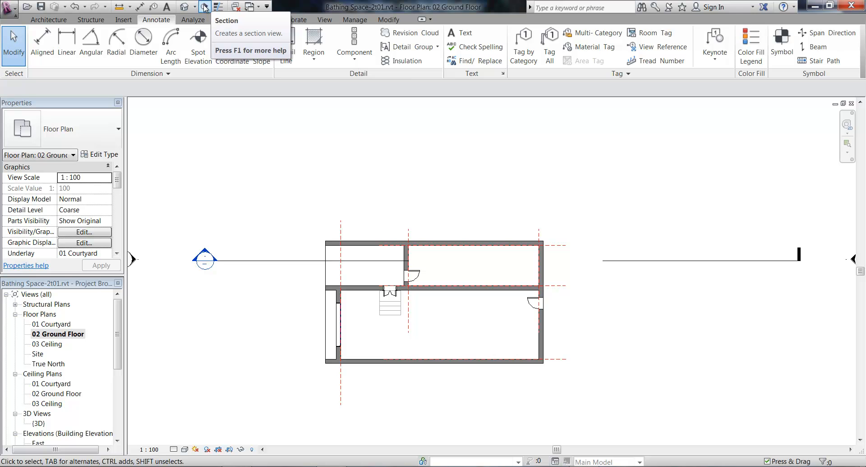
click(323, 20)
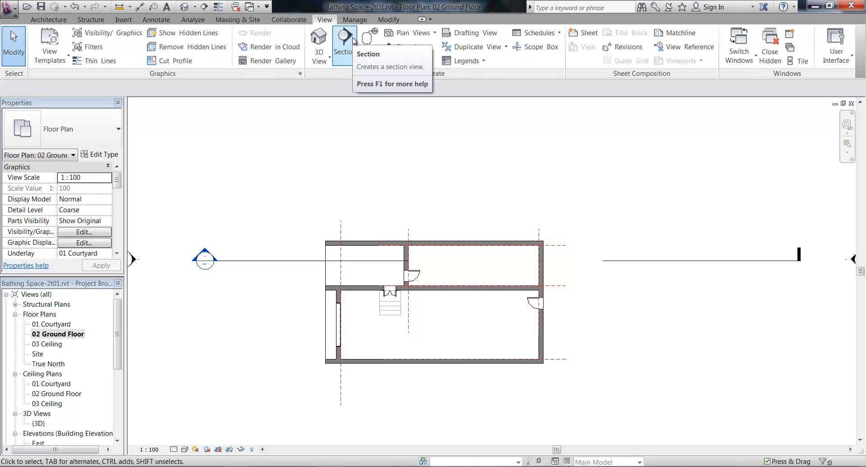
click(209, 10)
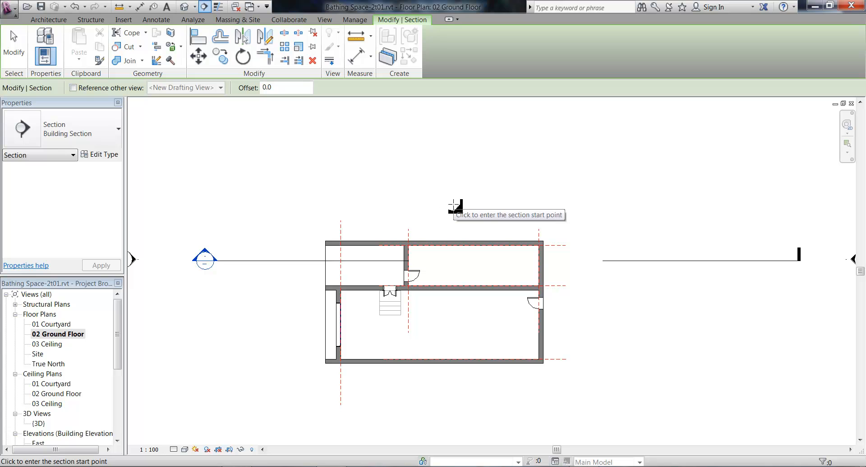
click(453, 204)
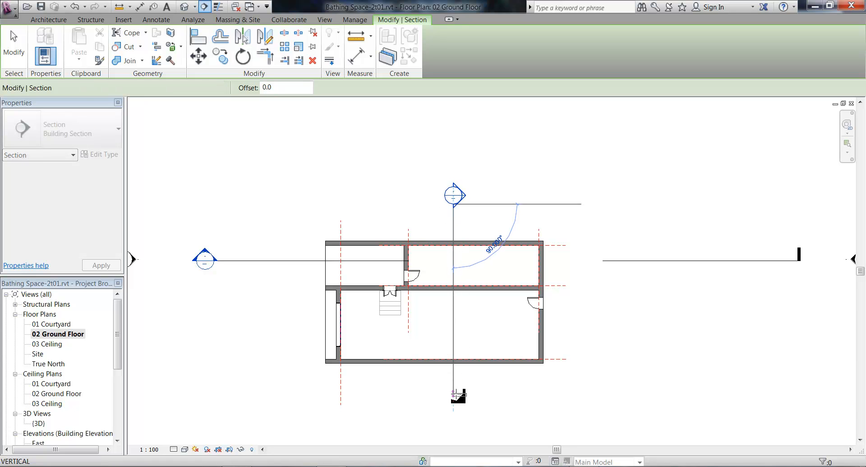
click(453, 393)
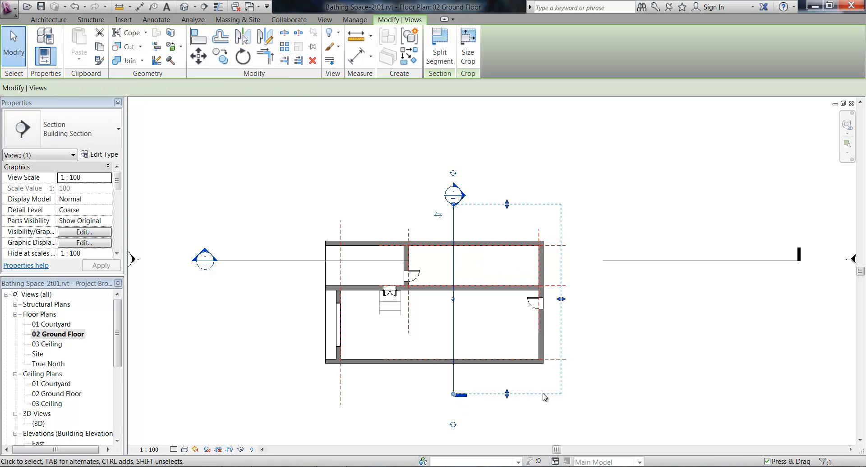
click(604, 398)
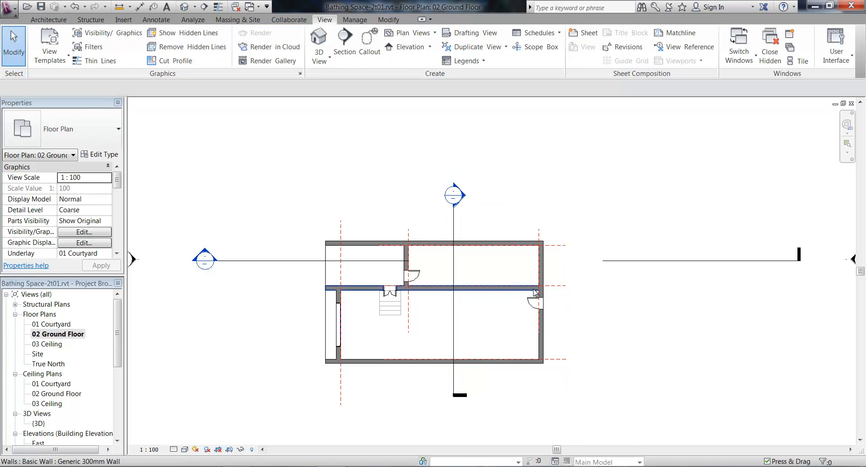
Open the new building section and examine how the floor slab meets the three cut walls
double_click(454, 195)
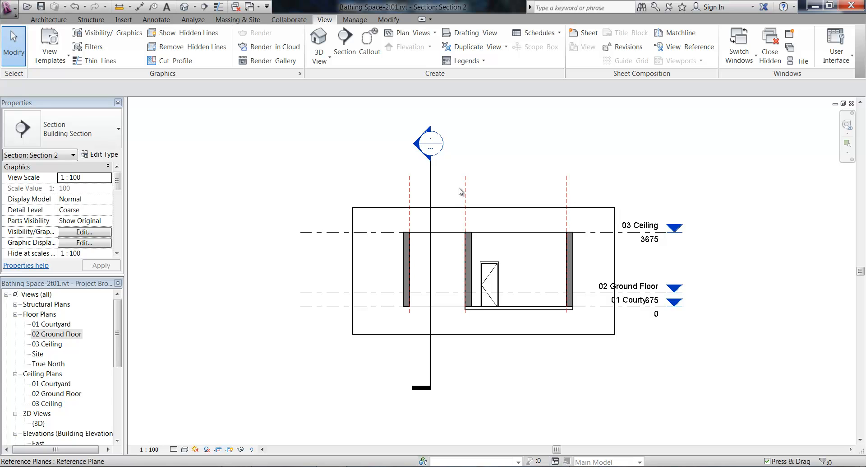
scroll(519, 307, up, 3)
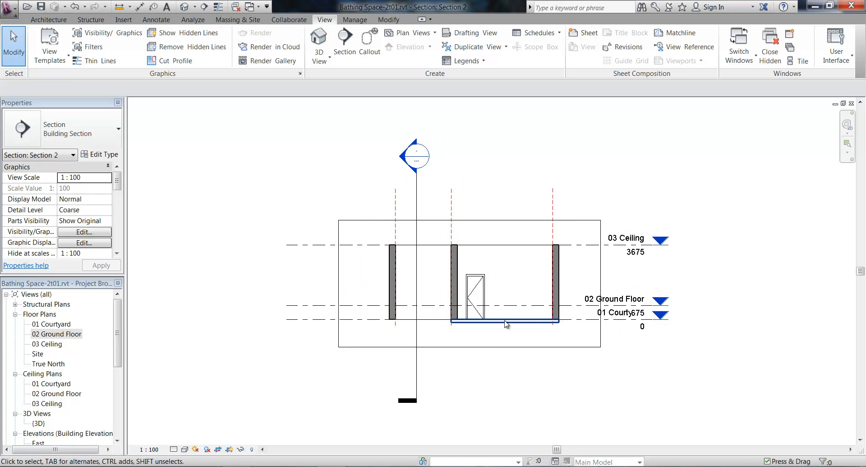
scroll(561, 322, up, 1)
middle_drag(561, 322, 509, 339)
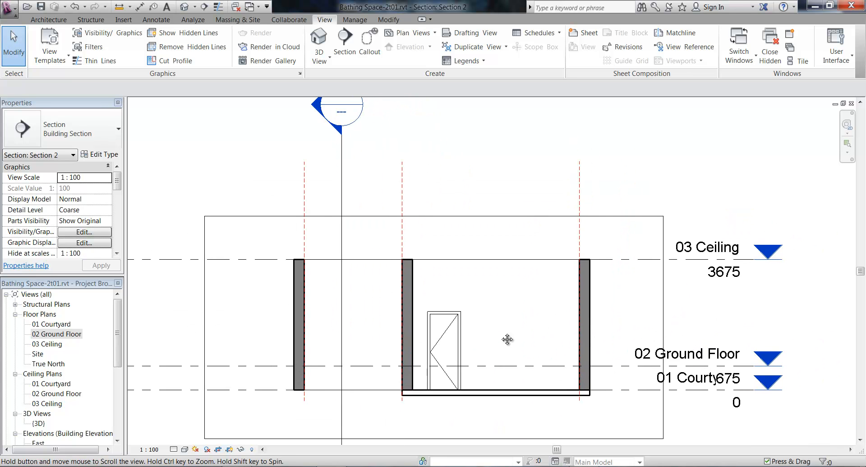
Extend the 01 Courtyard floor's boundary in the 02 Ground Floor plan to the outer face of the far exterior wall above the smaller rooms
click(511, 397)
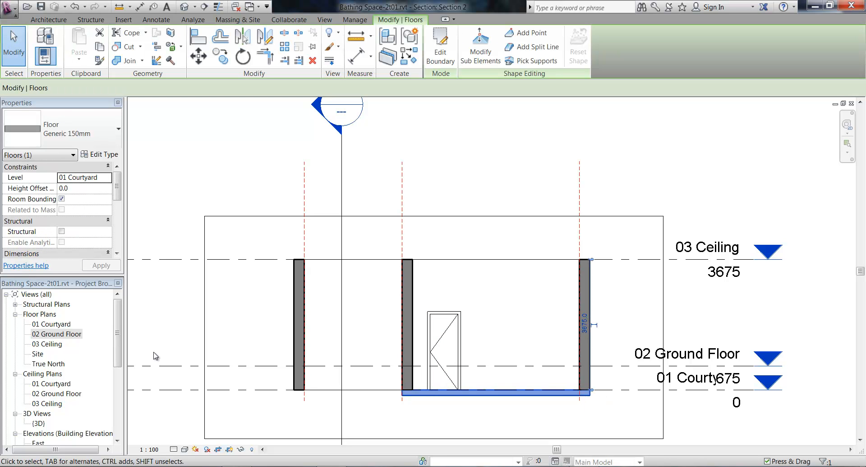
double_click(53, 334)
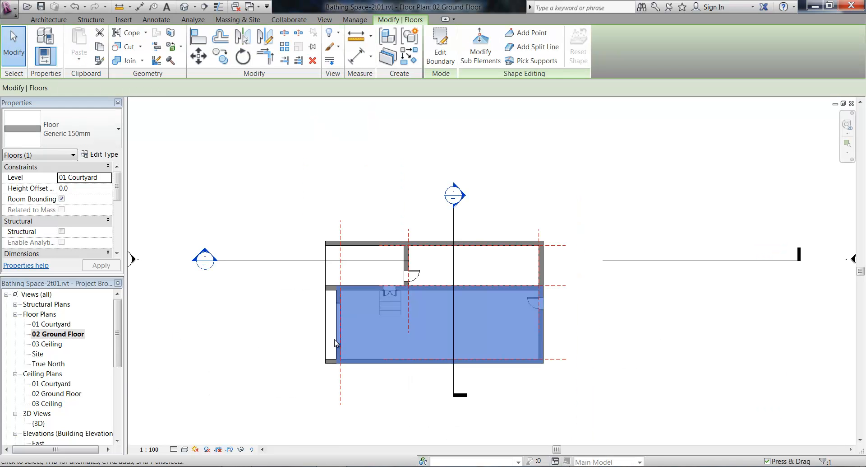
scroll(412, 316, up, 1)
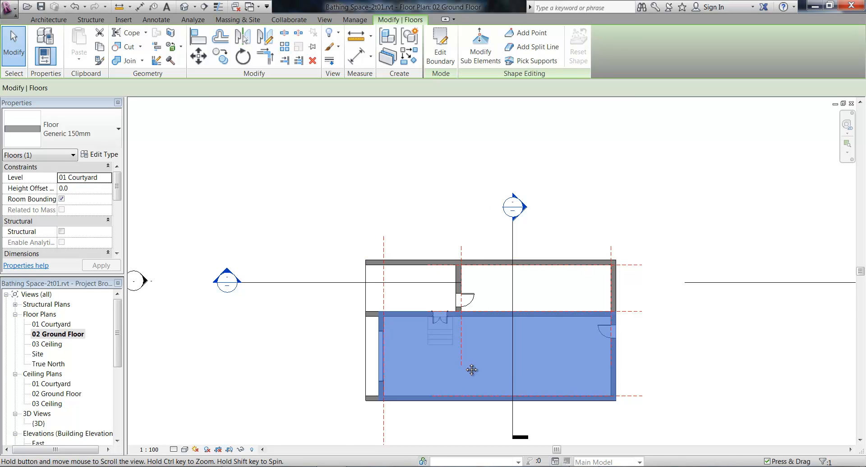
scroll(440, 355, up, 1)
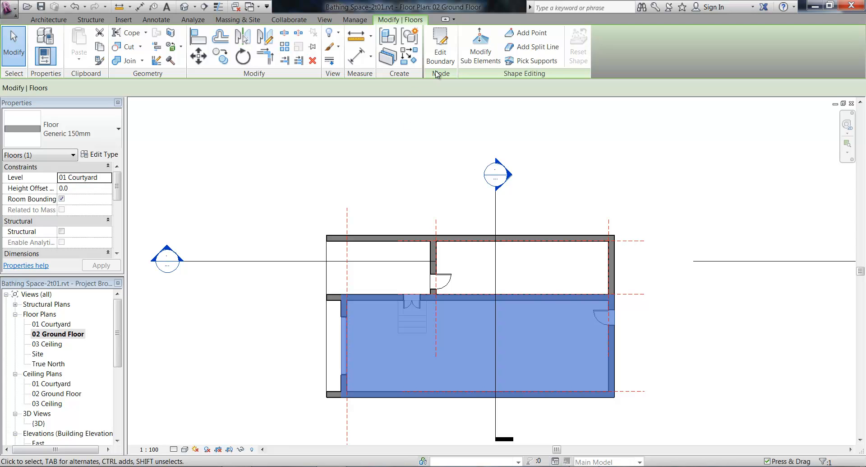
click(442, 47)
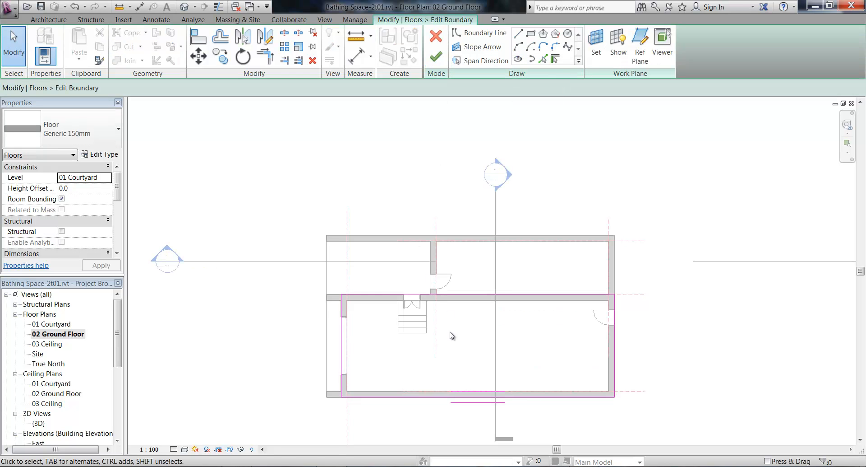
scroll(460, 344, up, 4)
scroll(458, 344, down, 2)
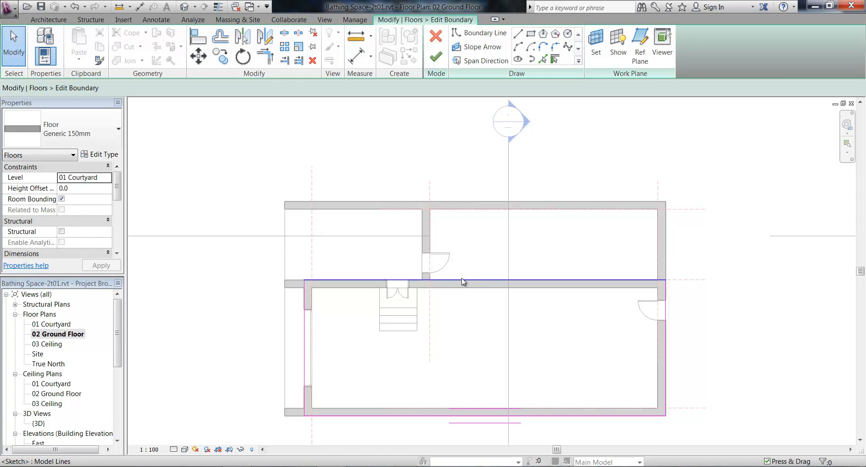
click(463, 280)
mouse_move(482, 243)
mouse_down()
mouse_move(487, 192)
mouse_move(472, 203)
mouse_up()
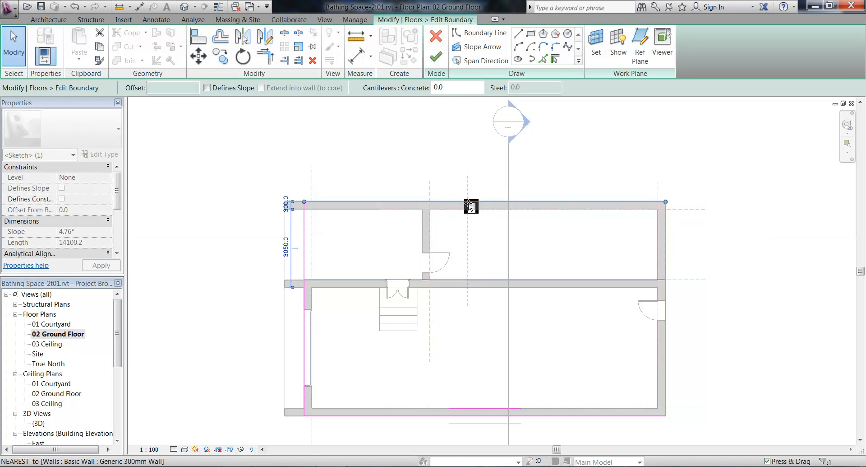
click(484, 380)
click(437, 57)
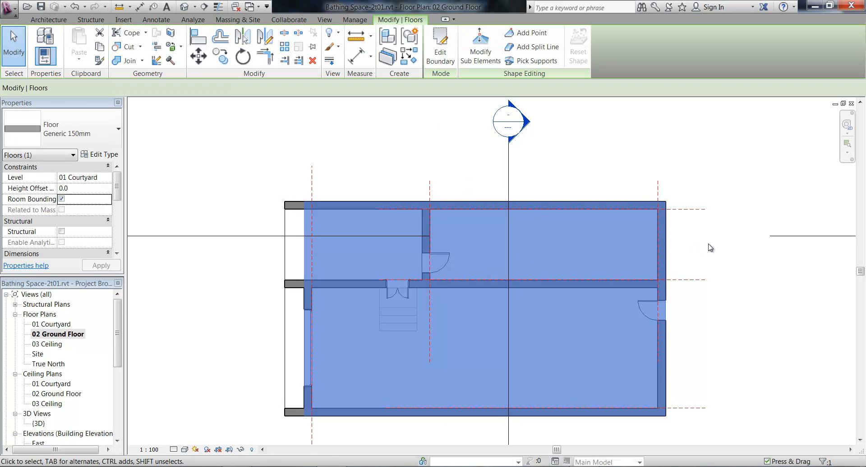
click(712, 247)
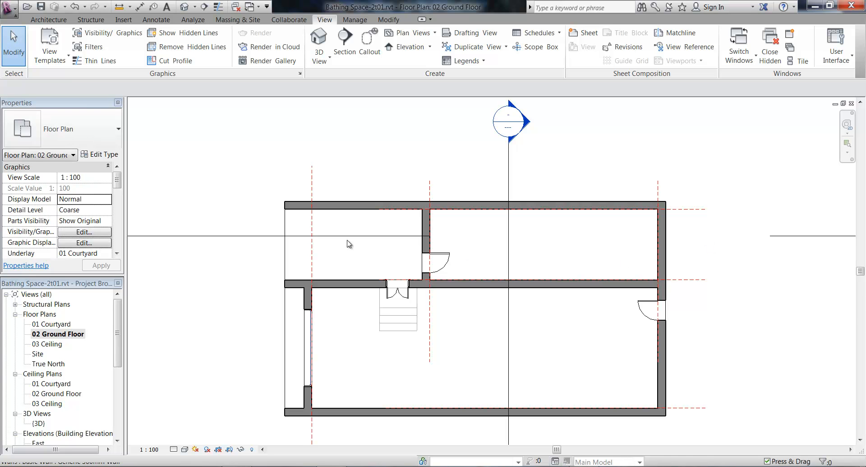
Open Section 1 and set its view scale to 1:50 so the level labels do not overlap
scroll(109, 390, down, 3)
scroll(109, 391, down, 1)
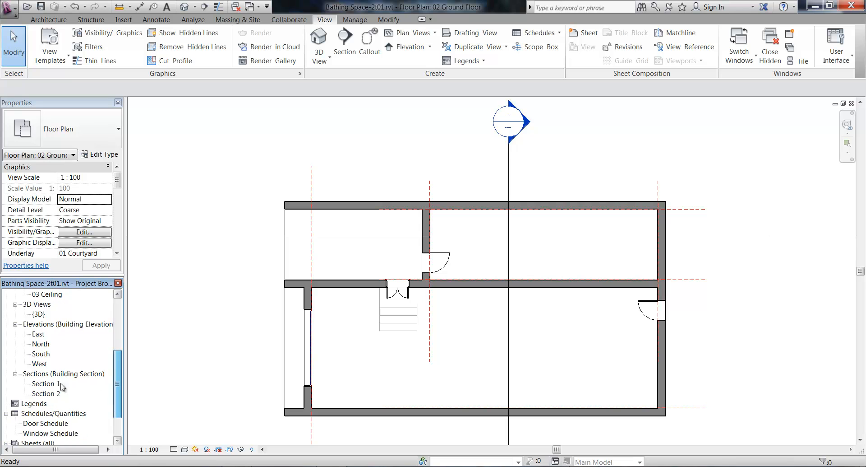
double_click(49, 387)
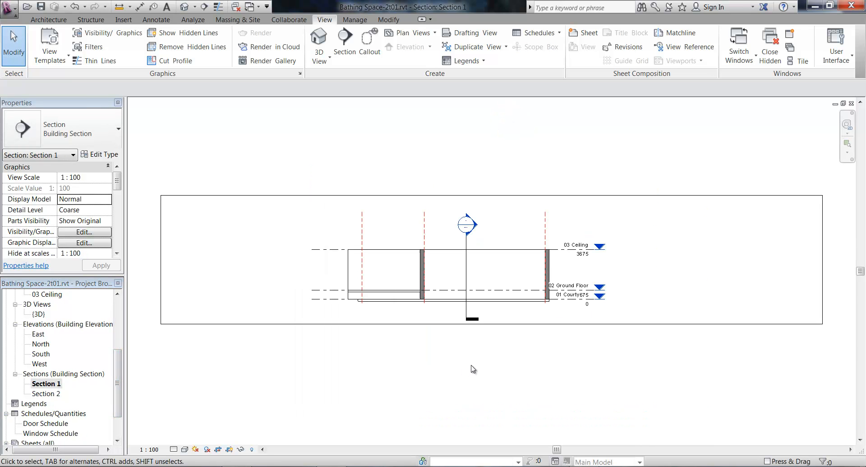
middle_drag(530, 356, 559, 370)
scroll(537, 393, up, 2)
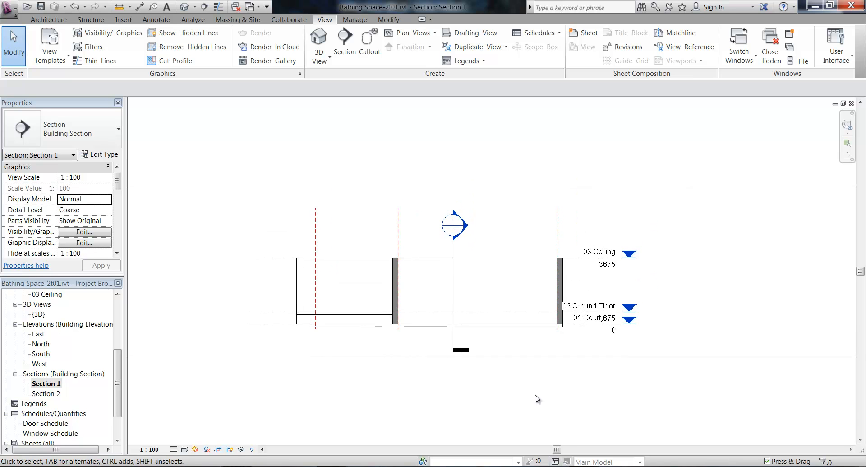
scroll(666, 305, up, 2)
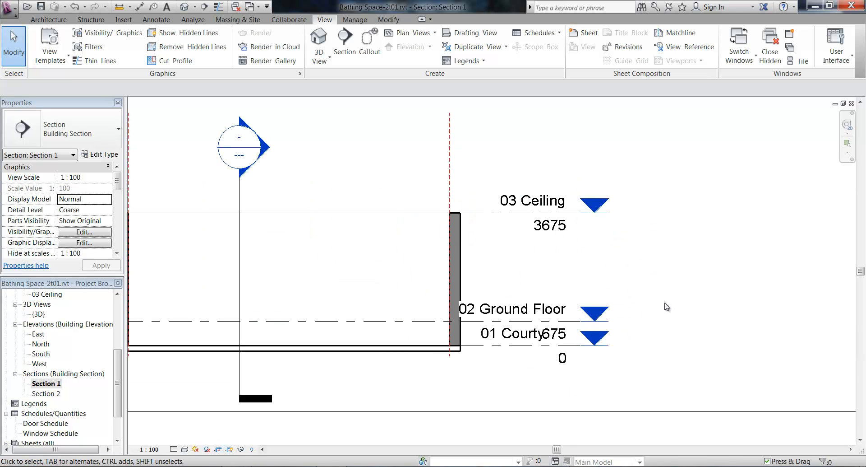
scroll(641, 310, up, 1)
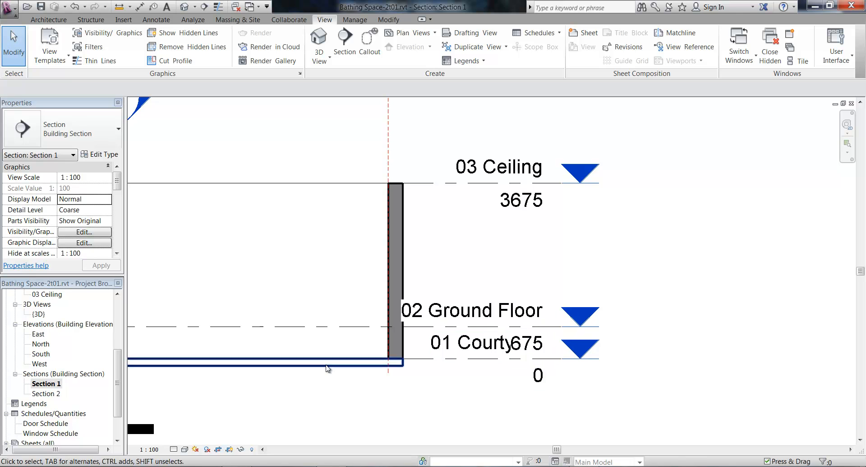
click(149, 450)
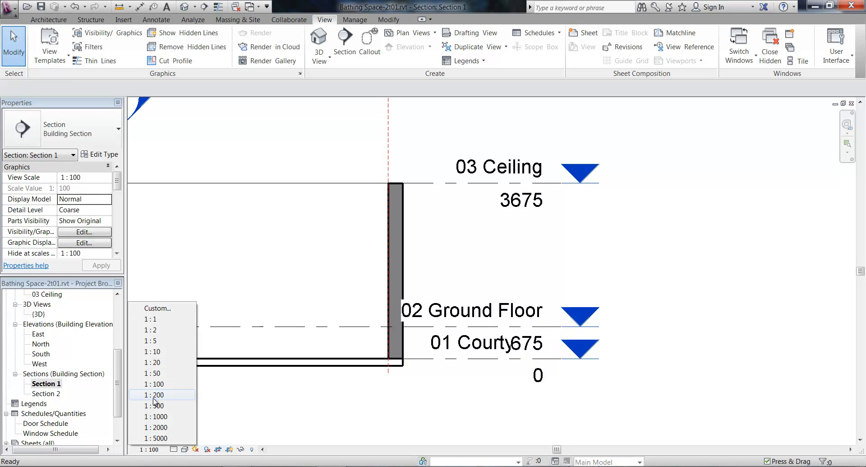
click(154, 373)
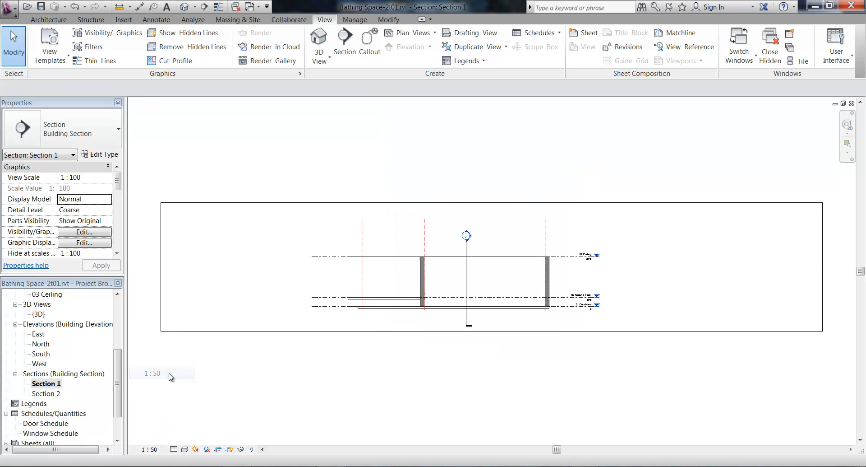
scroll(564, 271, up, 5)
scroll(587, 283, up, 2)
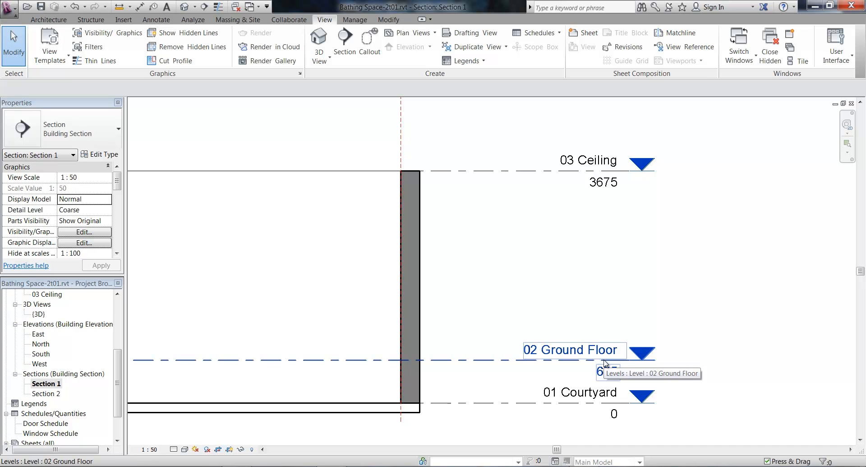
scroll(570, 298, down, 3)
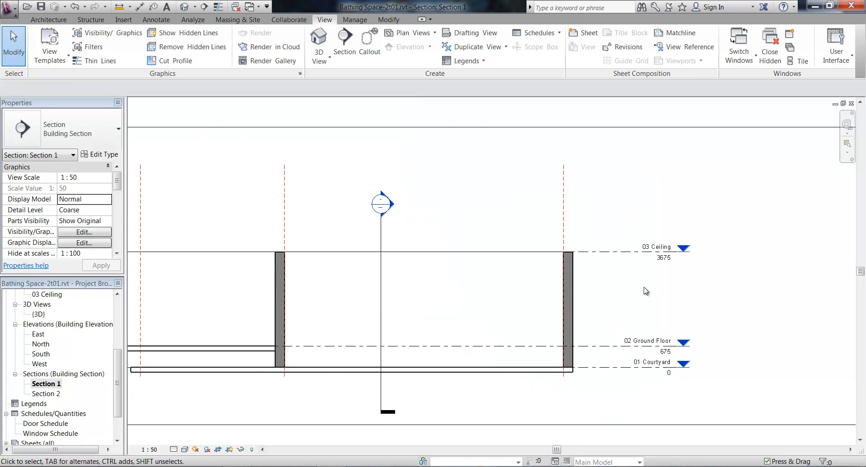
Add a level across the building in Section 1, between 01 Courtyard and 02 Ground Floor, at an elevation of 375
scroll(647, 290, down, 2)
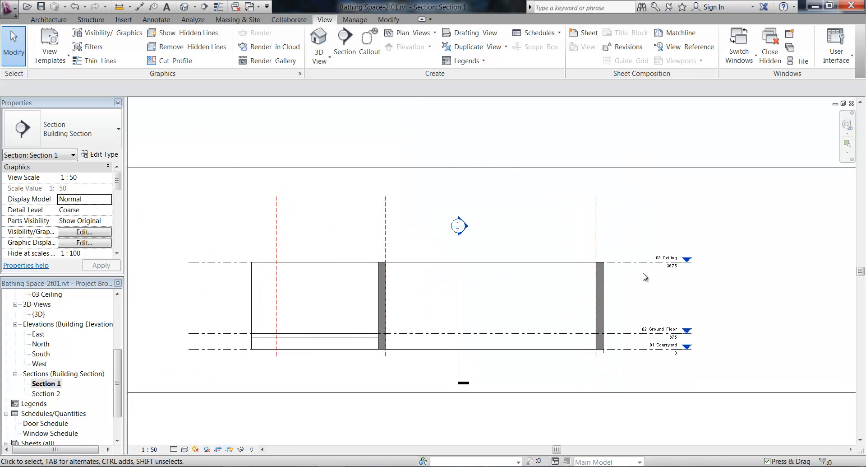
middle_drag(643, 273, 630, 265)
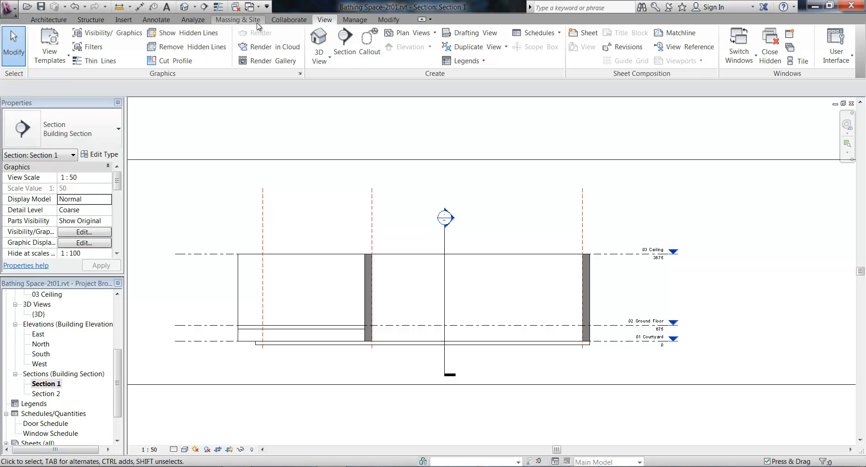
click(49, 21)
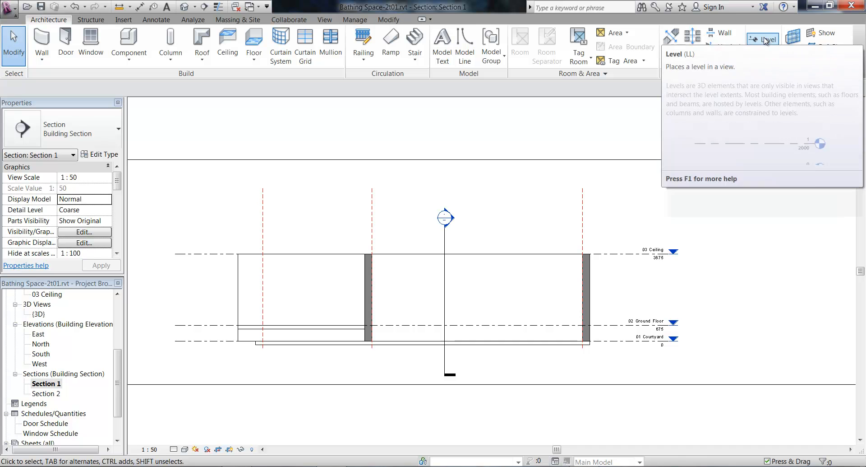
click(764, 40)
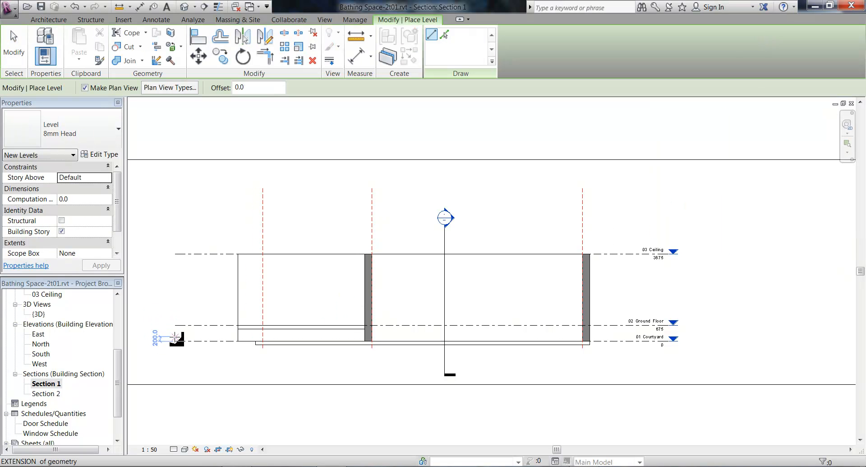
click(178, 332)
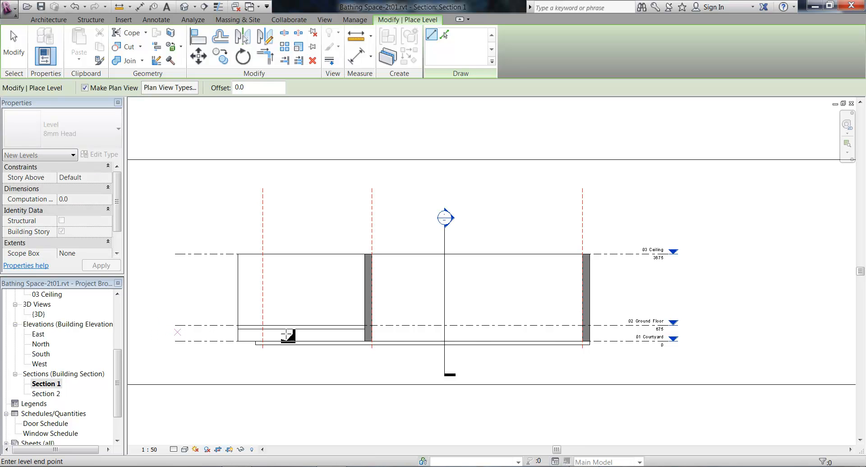
click(622, 331)
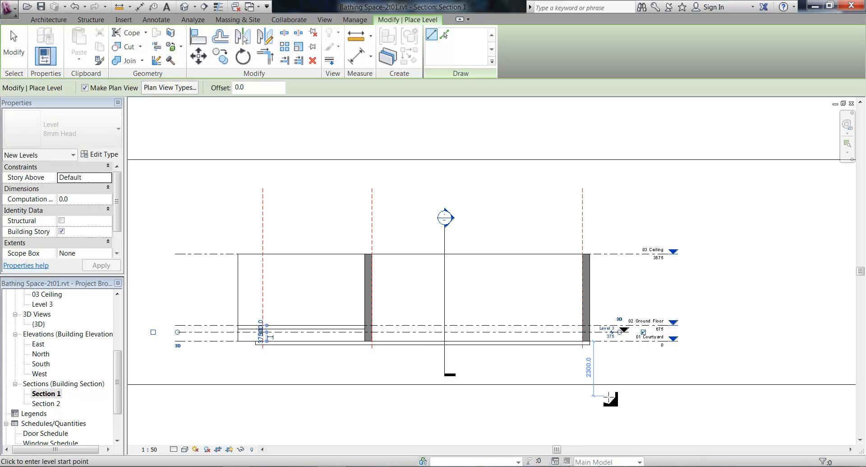
Rename the new level between courtyard and ground floor as 02 Bathroom, including its corresponding views, and finish placing levels
scroll(622, 336, up, 5)
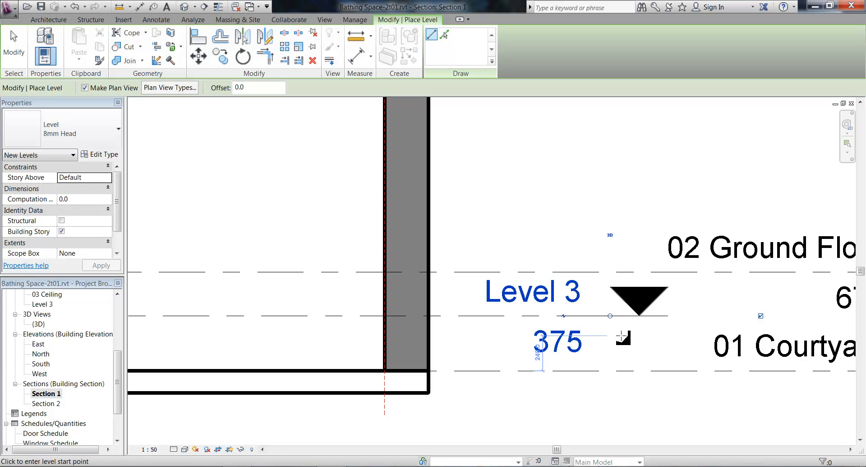
scroll(629, 347, down, 3)
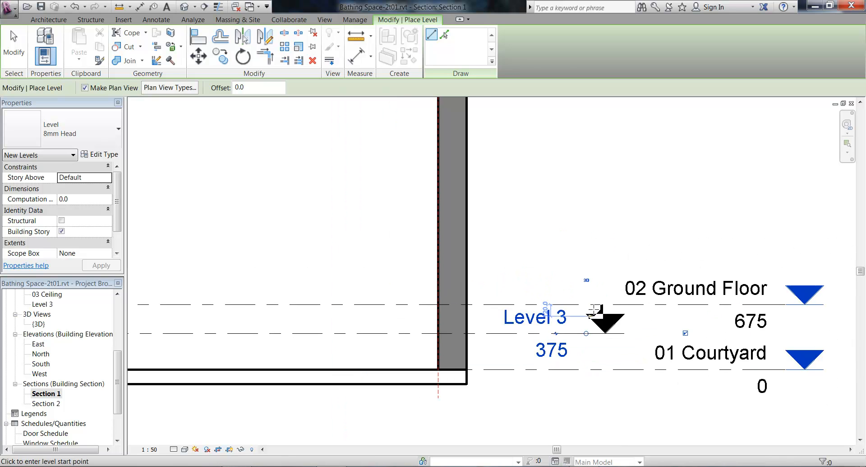
click(530, 317)
text(02 B)
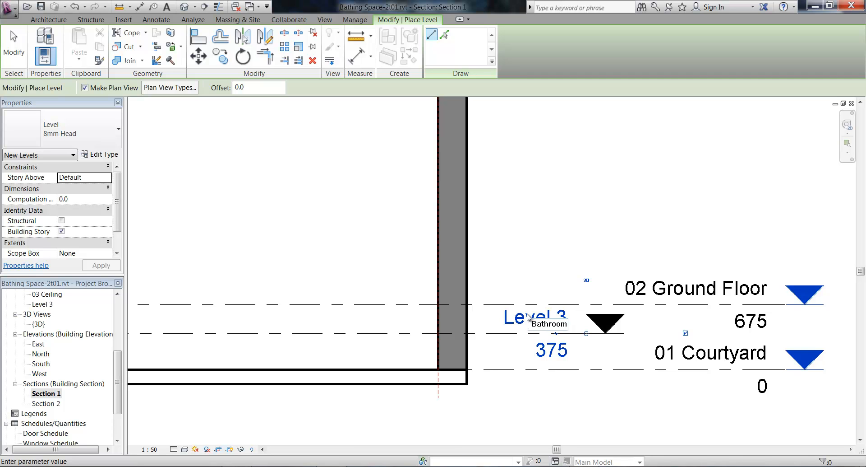
key(Return)
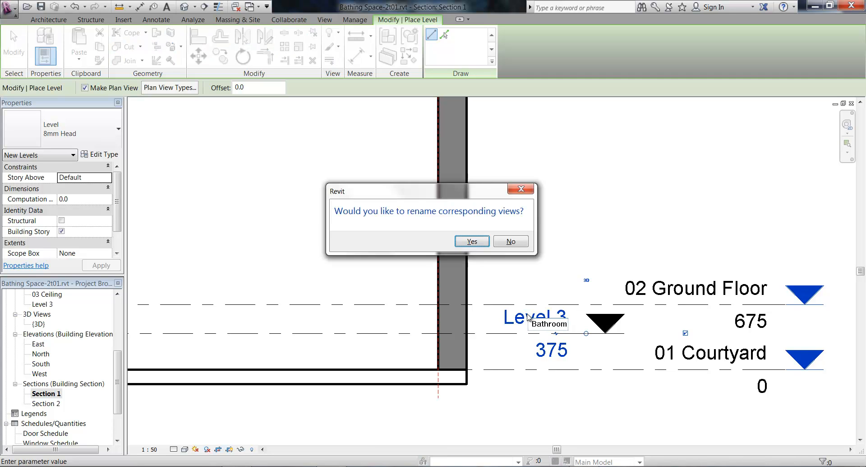
click(461, 245)
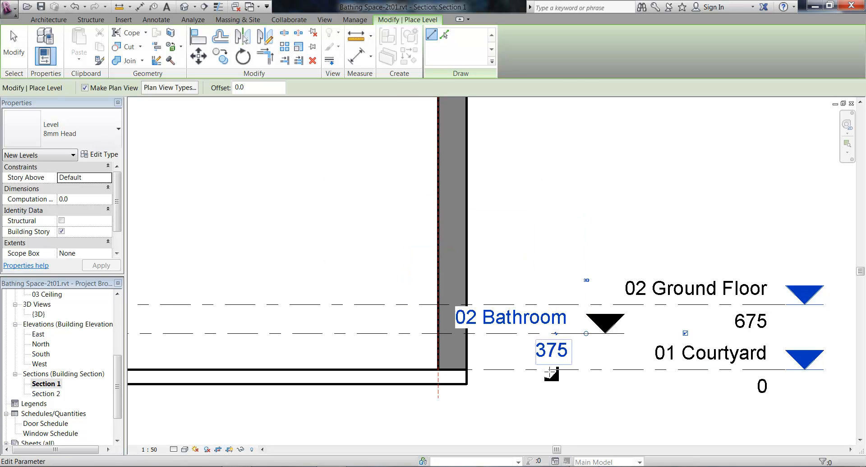
key(Escape)
key(Escape)
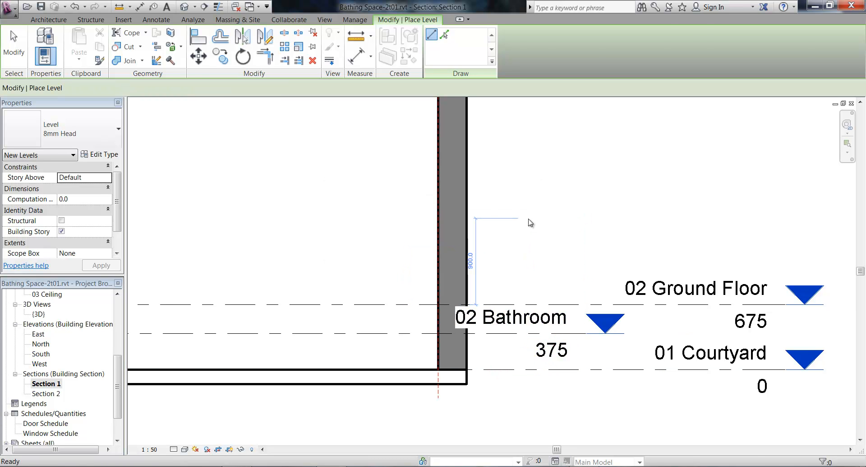
Rename the 02 Ground Floor level as 03 Ground Floor, including its corresponding views
click(677, 295)
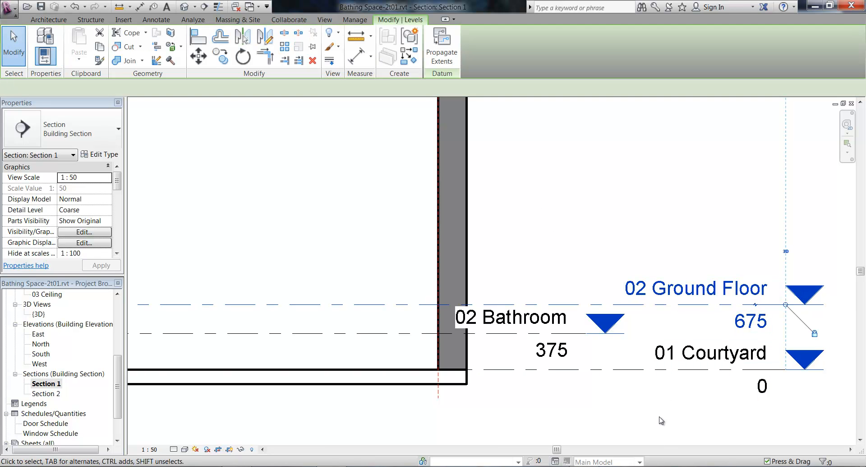
click(643, 293)
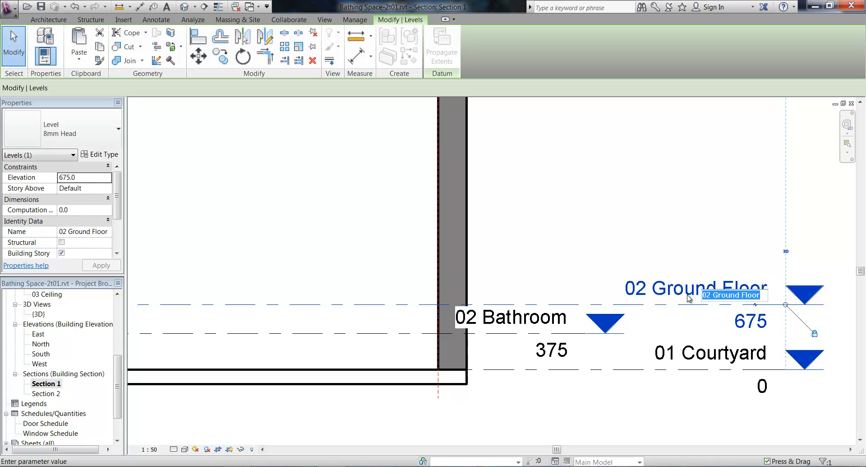
click(707, 294)
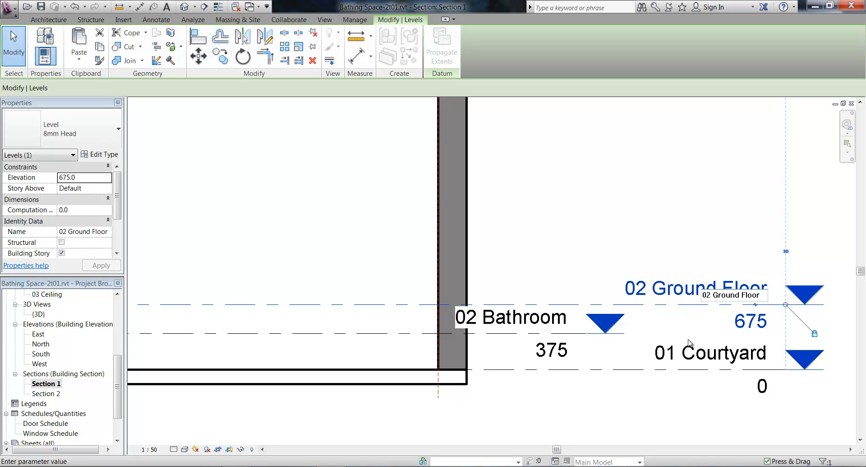
click(689, 339)
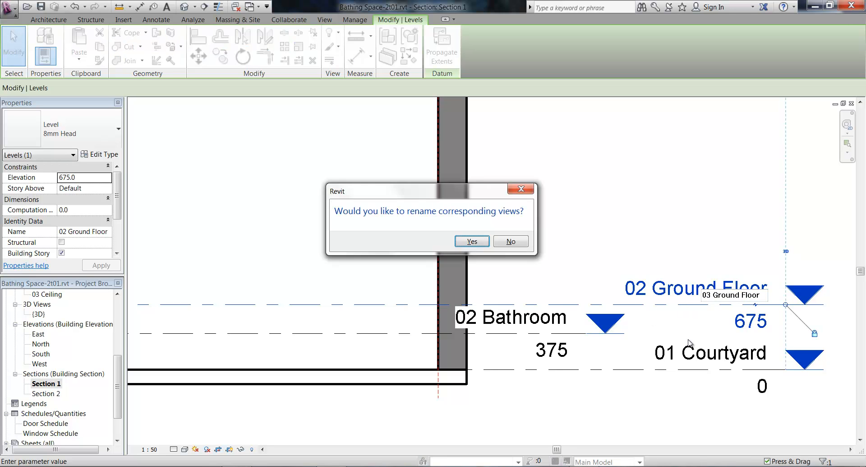
click(472, 242)
Rename the 03 Ceiling level as 04 Ceiling, including its corresponding views
middle_drag(636, 226, 591, 384)
scroll(591, 384, down, 2)
scroll(630, 284, up, 3)
click(580, 269)
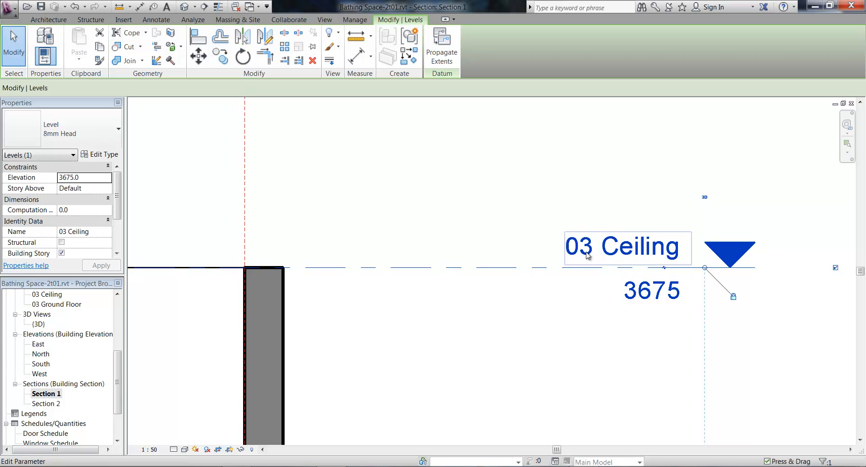
click(588, 255)
click(644, 255)
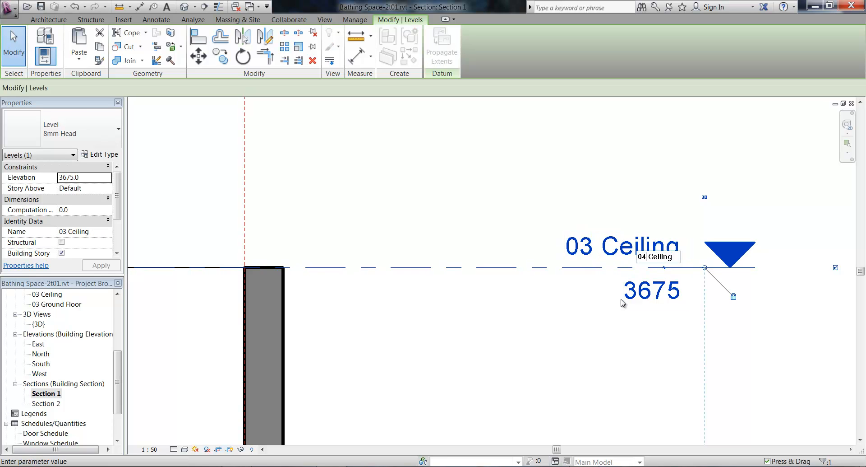
key(Return)
click(472, 241)
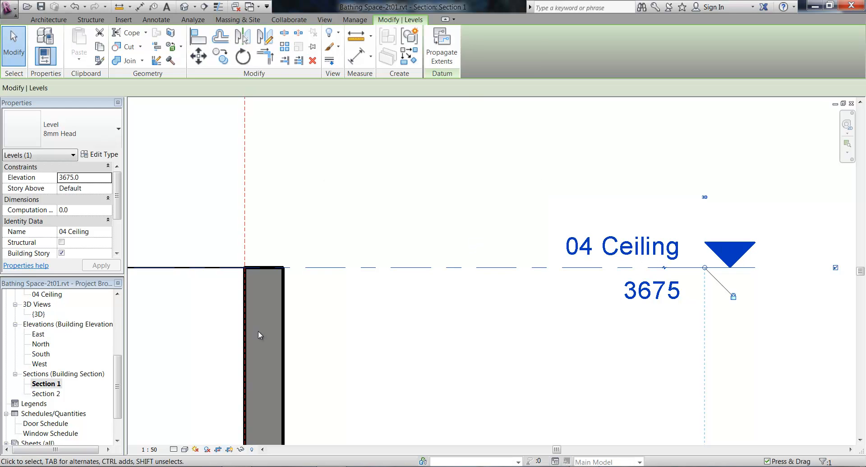
Examine the order of the renamed plan views and the level markers beside the outer wall in Section 1
drag(117, 383, 125, 317)
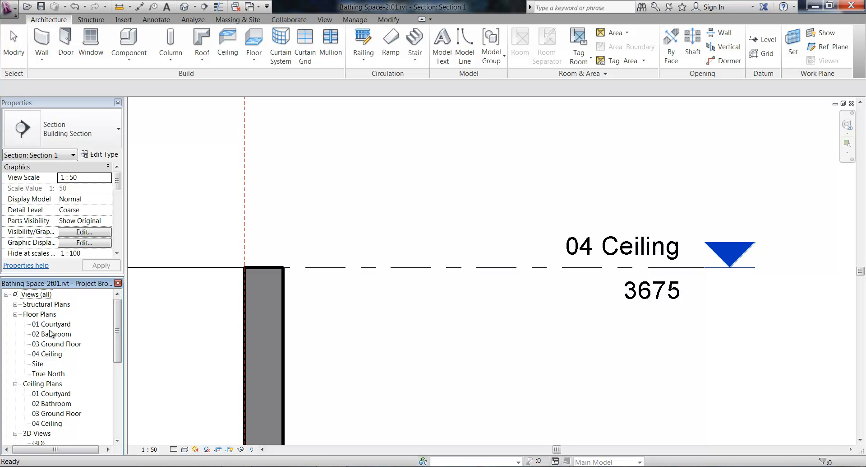
click(452, 267)
scroll(461, 345, down, 3)
middle_drag(462, 346, 487, 181)
scroll(487, 182, down, 4)
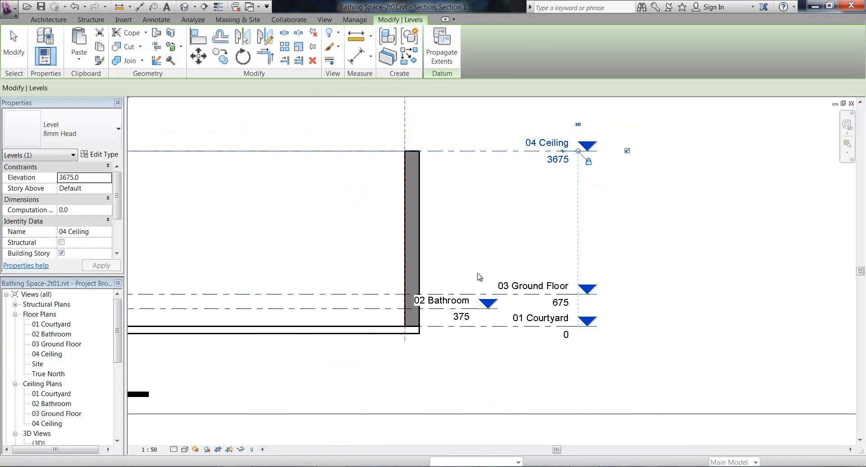
middle_drag(485, 256, 482, 319)
scroll(475, 278, up, 2)
key(Escape)
middle_drag(478, 285, 562, 259)
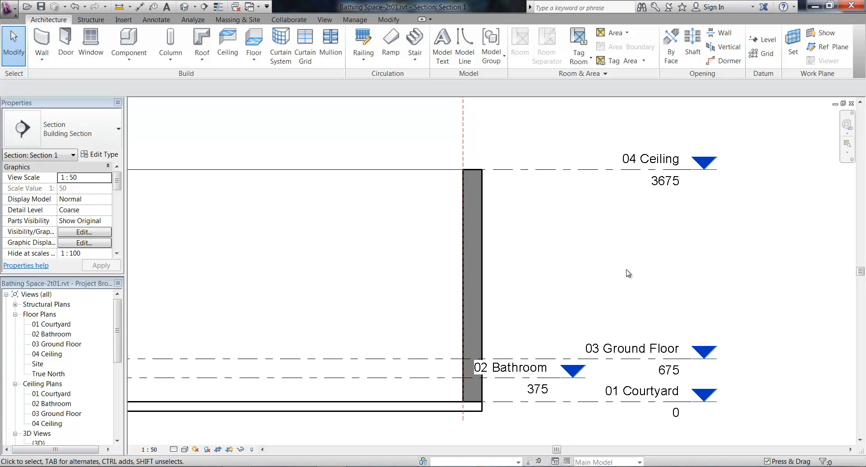
Save the project and open the 02 Bathroom floor plan at the long room crossed by the section line
click(41, 6)
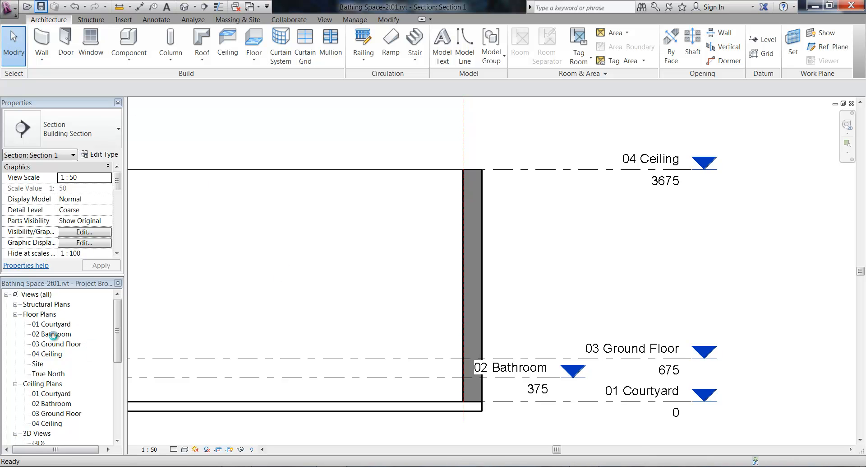
double_click(51, 335)
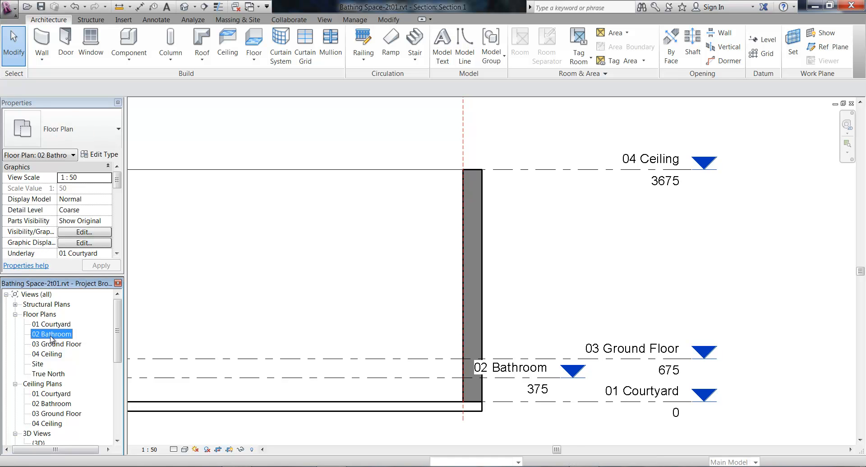
scroll(476, 256, up, 4)
middle_drag(475, 256, 467, 291)
middle_drag(551, 421, 483, 373)
middle_drag(440, 277, 477, 310)
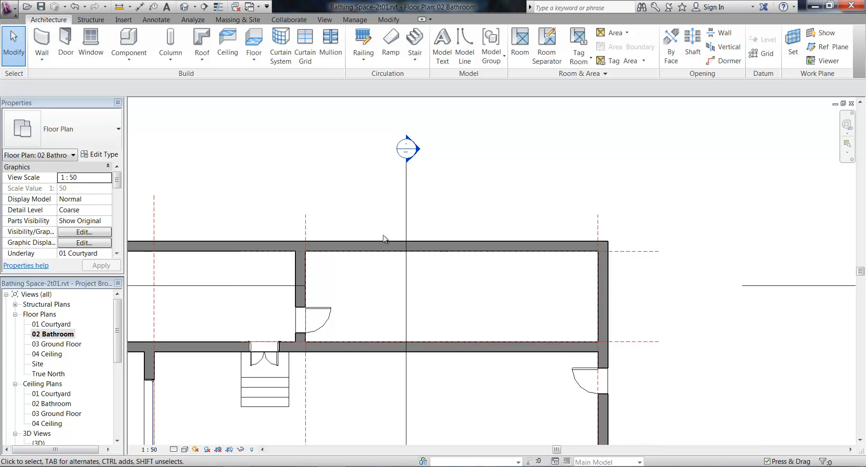
scroll(460, 270, up, 1)
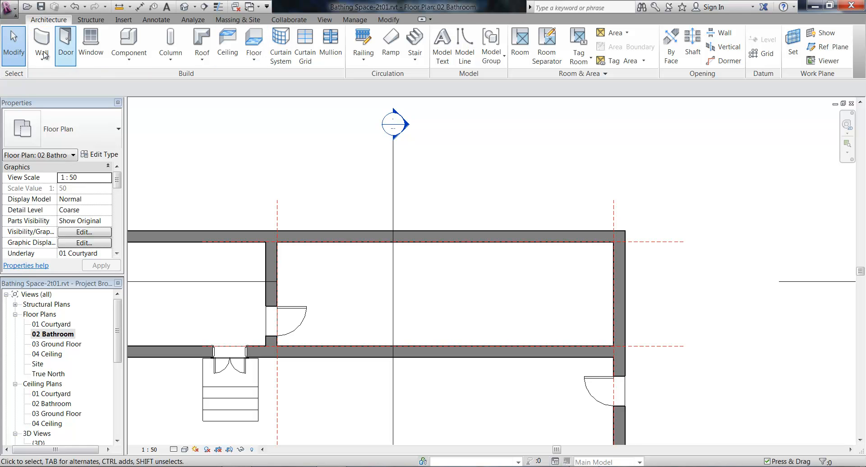
Create a Generic 150mm floor on level 02 Bathroom from an 8900 by 2750 mm rectangle along the long room's inner wall faces
click(254, 56)
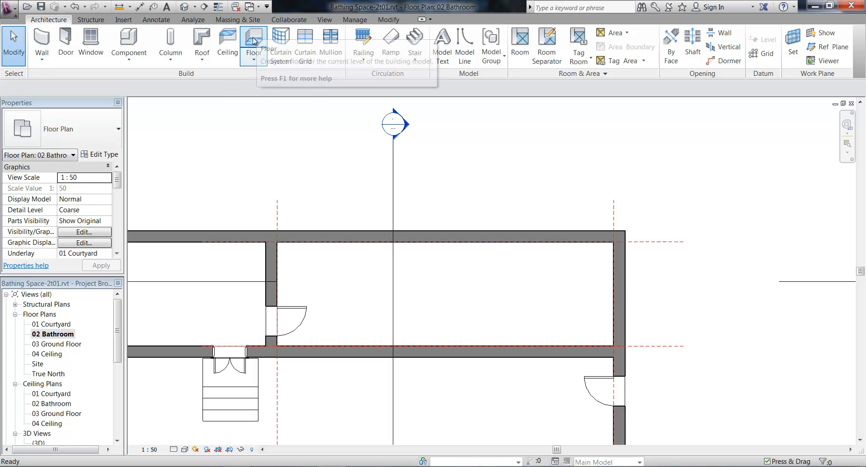
click(258, 60)
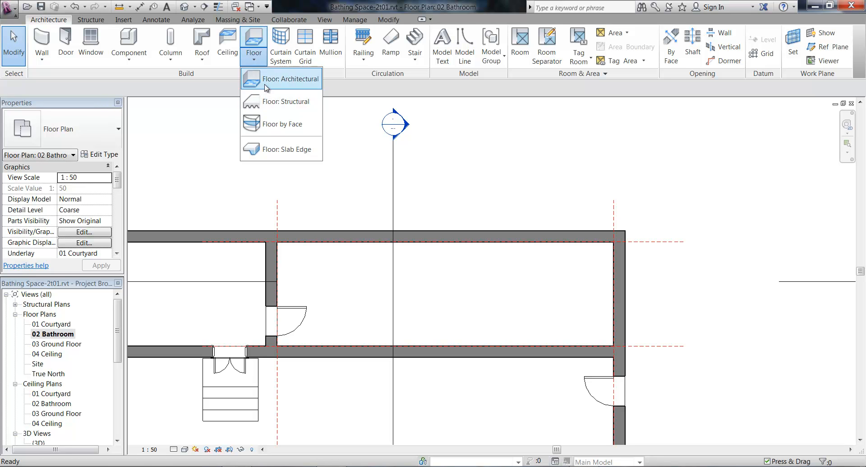
click(259, 41)
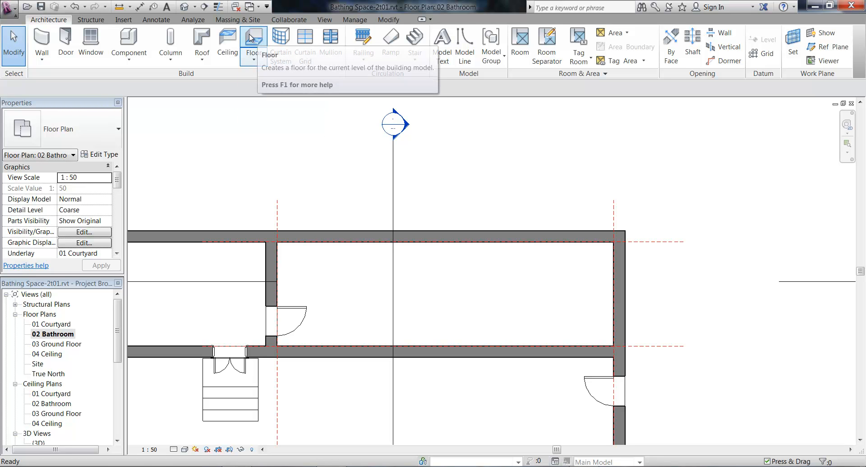
click(251, 38)
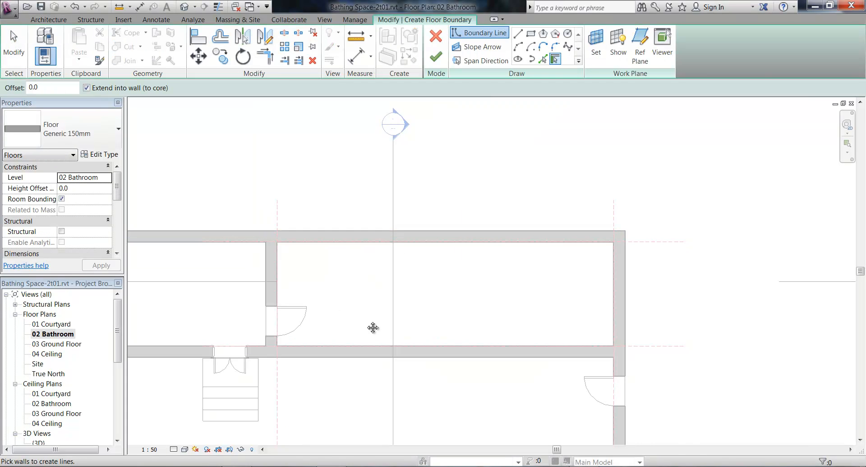
scroll(367, 323, up, 3)
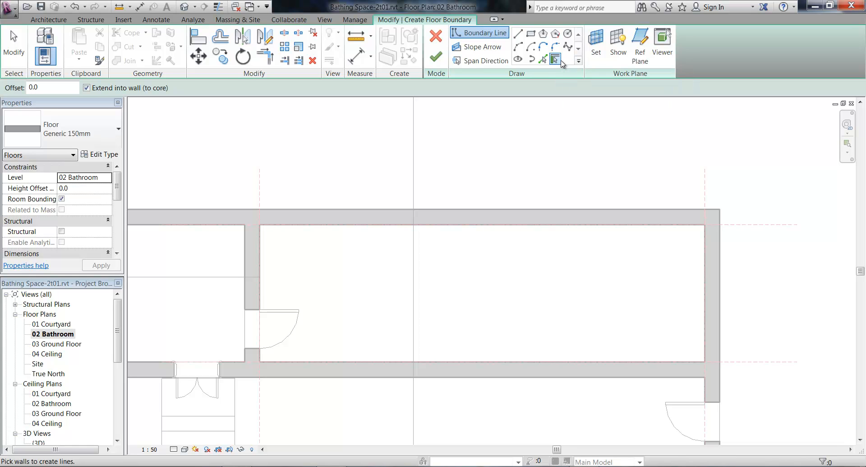
click(530, 35)
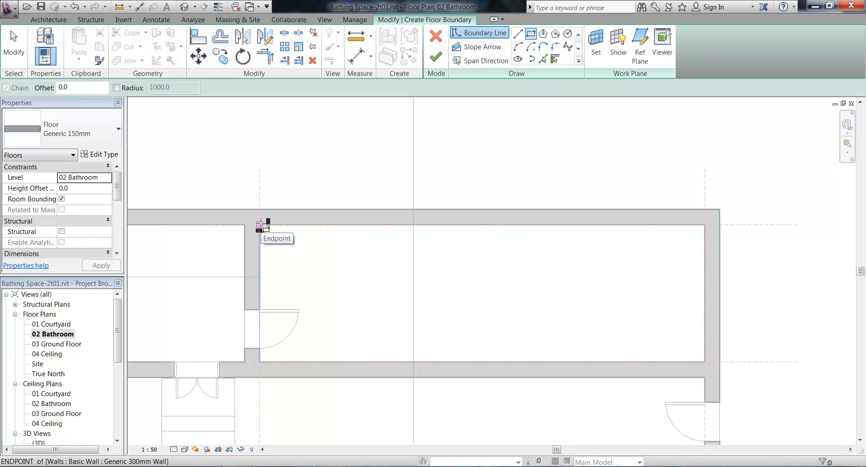
click(259, 224)
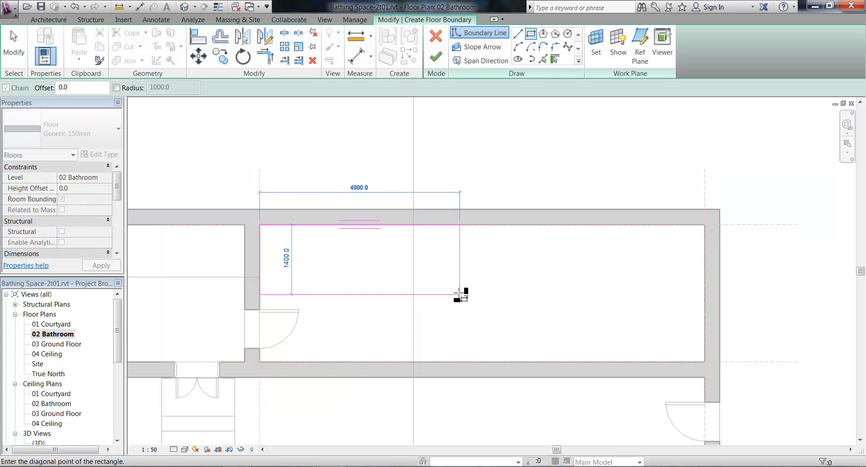
click(705, 361)
middle_drag(505, 301, 491, 277)
scroll(514, 294, up, 1)
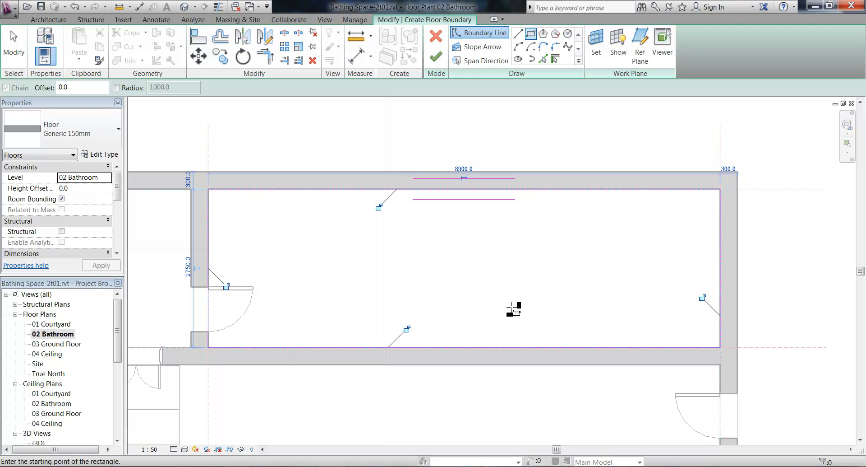
click(447, 60)
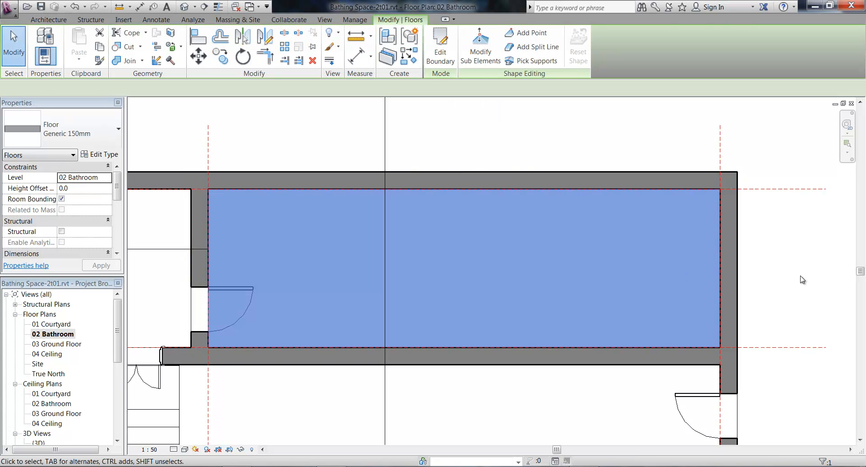
Open Section 2 and examine the new bathroom floor's height against the surrounding walls and level lines
click(701, 262)
scroll(701, 262, down, 3)
middle_drag(693, 279, 566, 295)
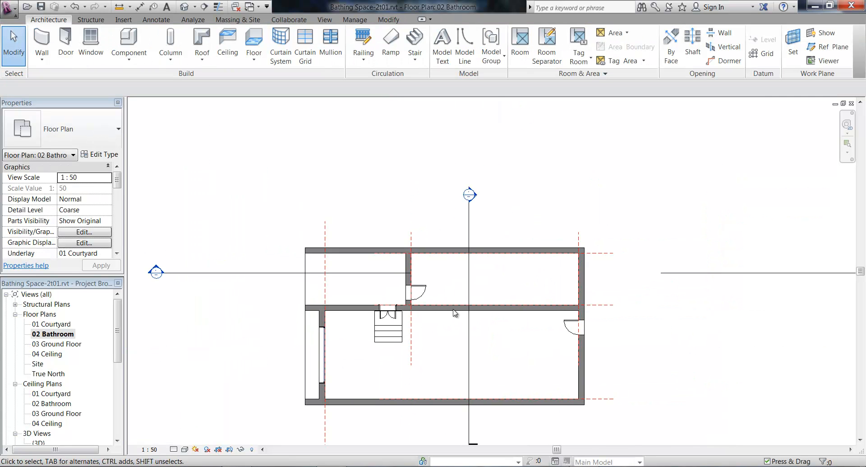
middle_drag(493, 318, 512, 299)
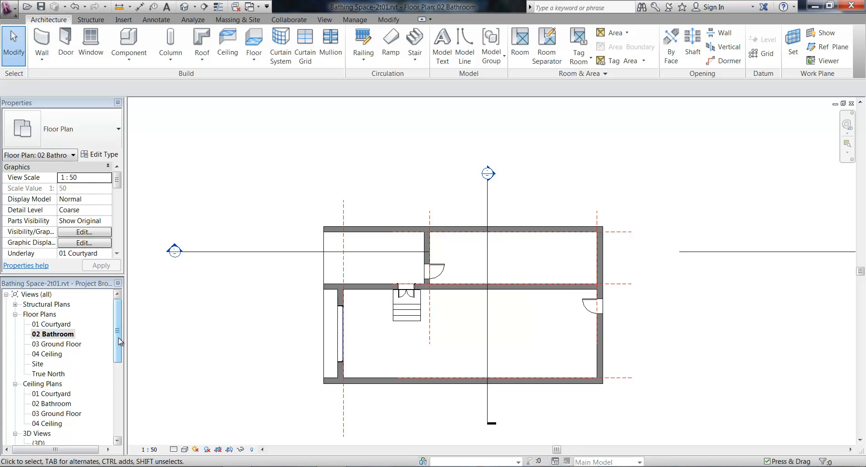
drag(119, 342, 119, 383)
double_click(47, 423)
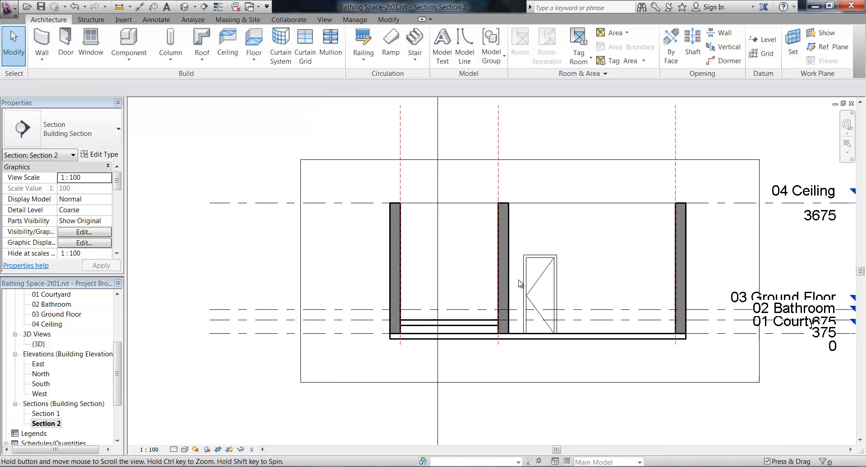
scroll(478, 313, up, 3)
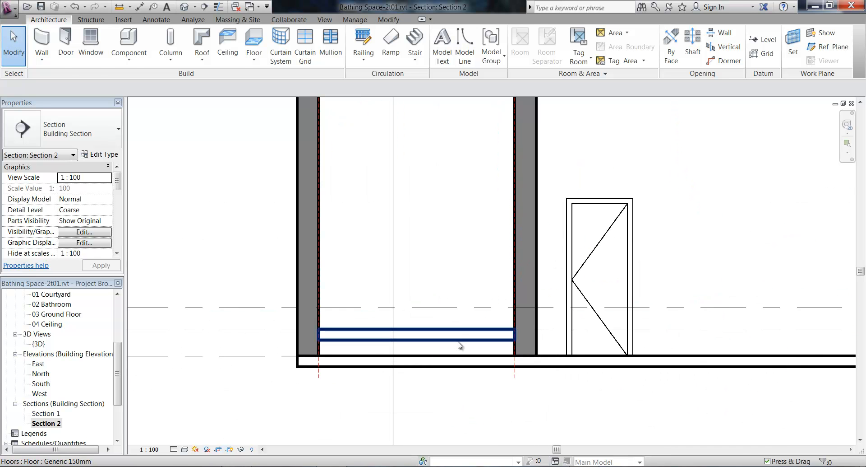
click(465, 340)
click(482, 410)
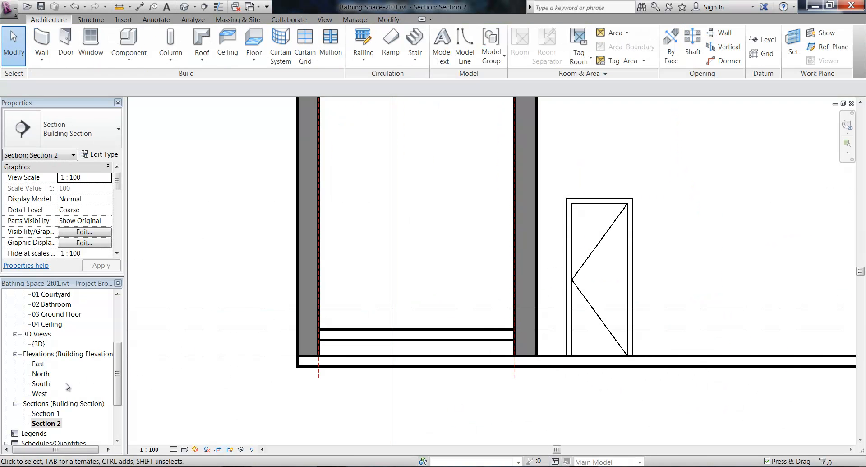
Return to the 02 Bathroom floor plan at the long room crossed by the section line
click(46, 333)
scroll(46, 333, up, 2)
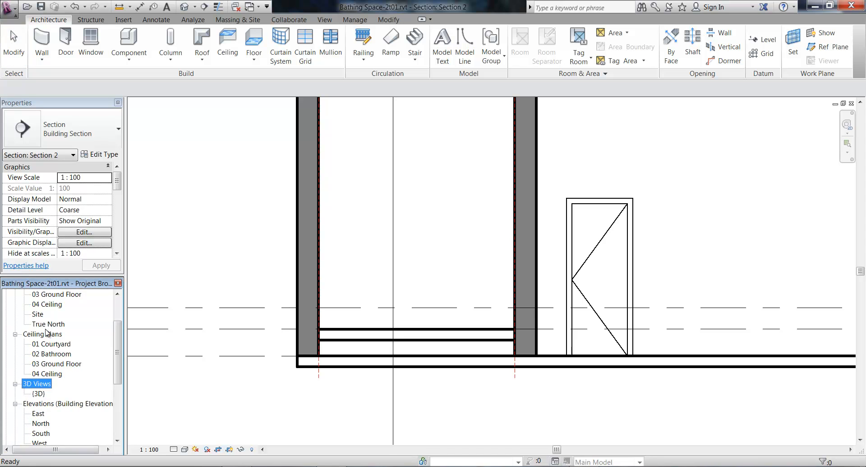
scroll(53, 304, up, 1)
double_click(46, 305)
scroll(498, 253, up, 3)
scroll(498, 254, up, 2)
middle_drag(487, 271, 455, 305)
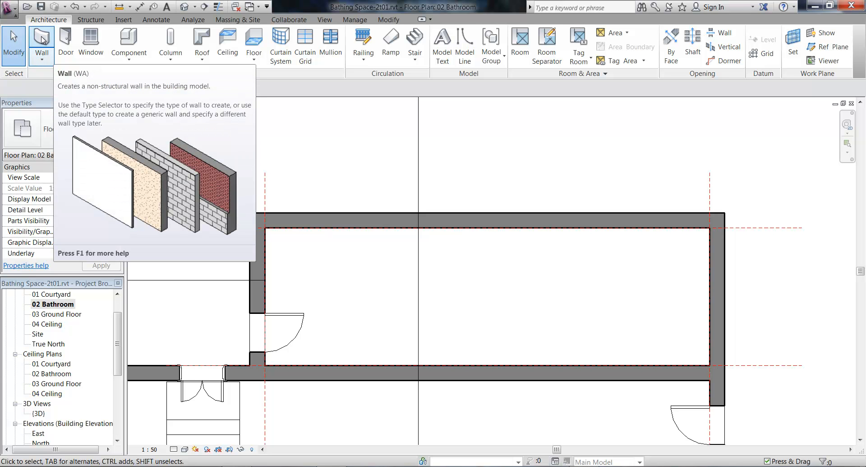
Set up a Generic 100mm Wall with its height up to 04 Ceiling and the location line at Finish Face: Interior
click(42, 58)
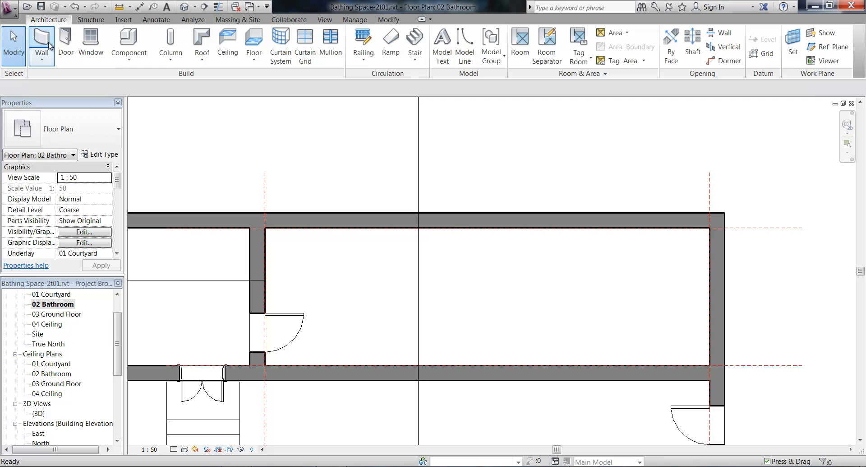
click(41, 36)
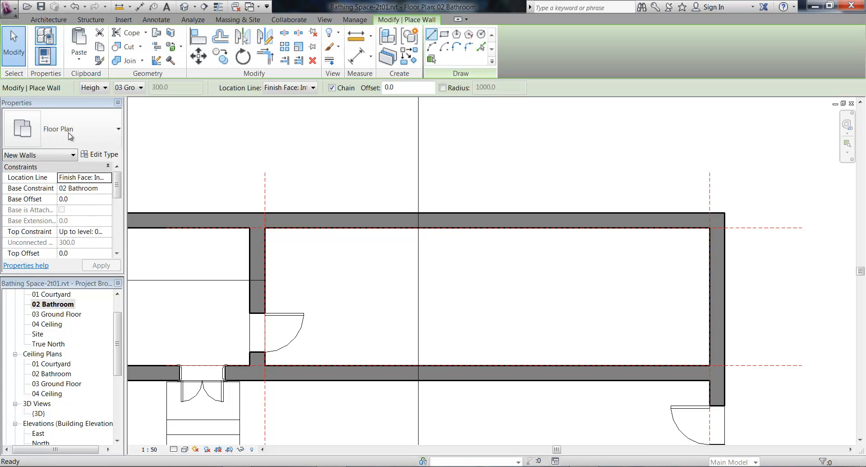
click(87, 128)
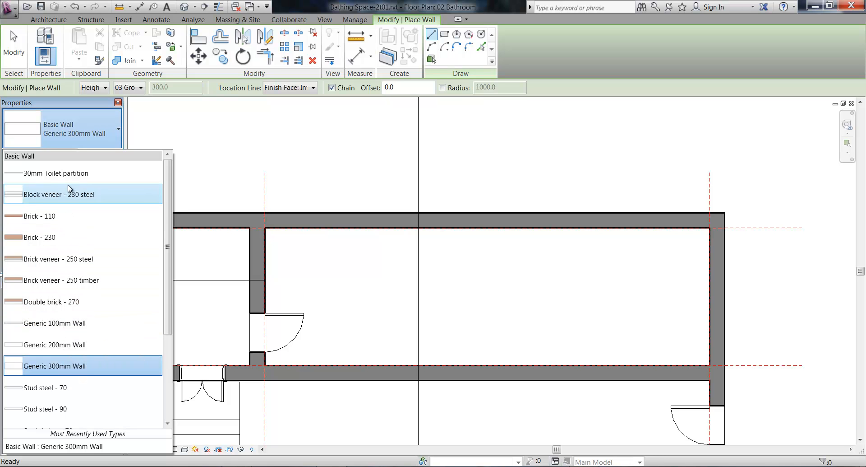
scroll(68, 271, down, 2)
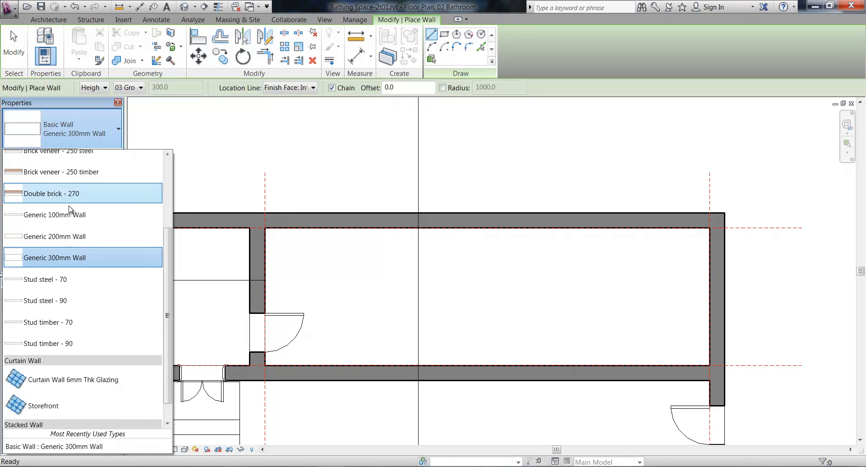
click(48, 215)
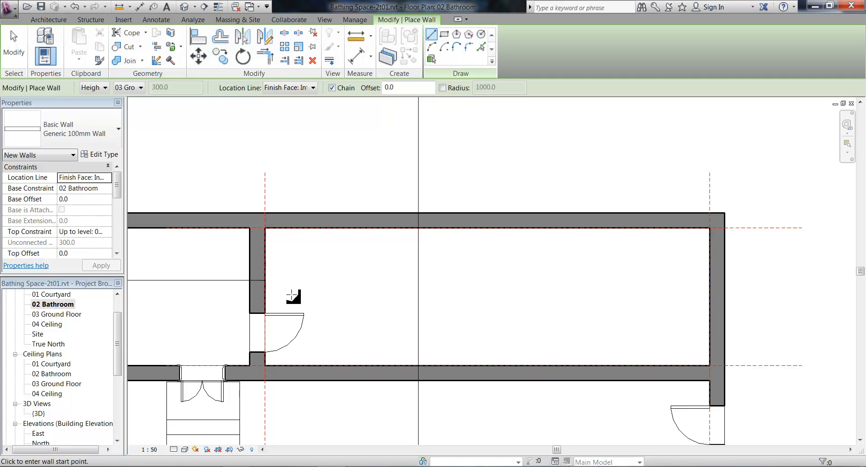
click(95, 88)
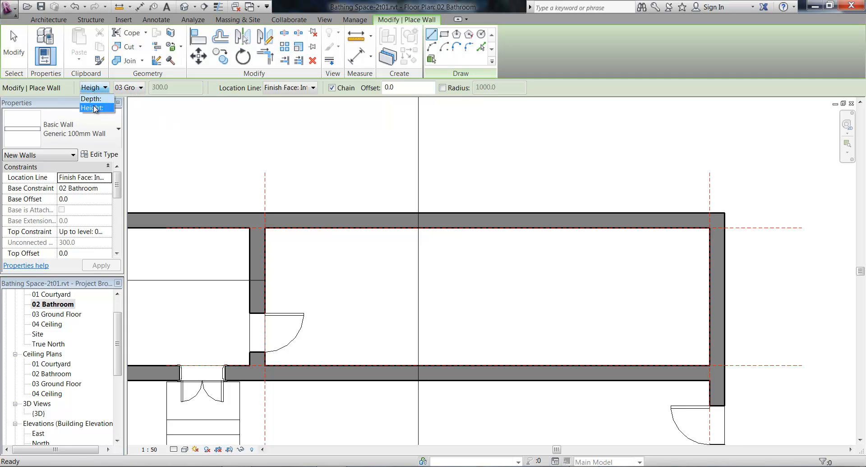
click(96, 108)
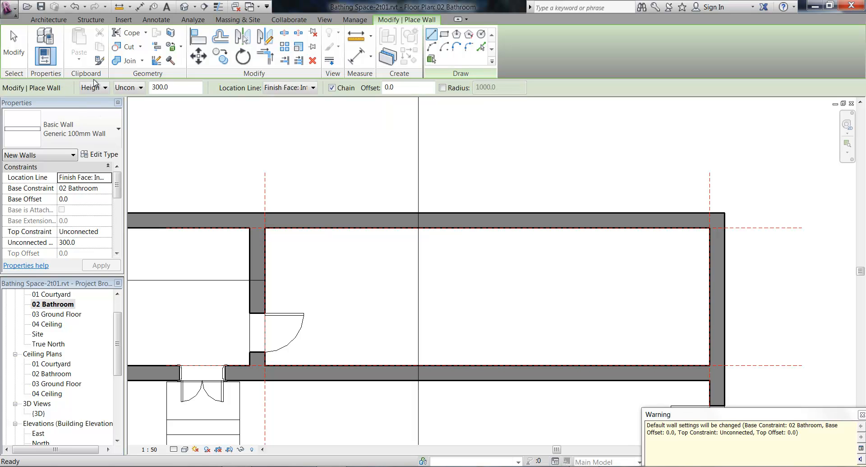
click(115, 88)
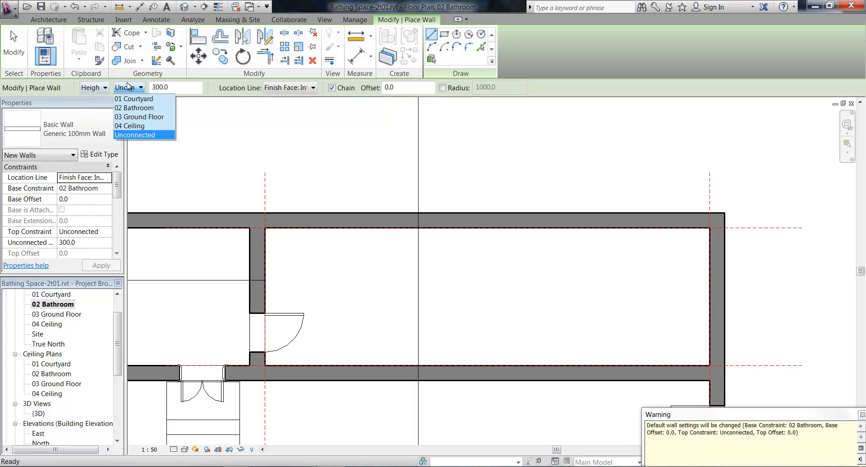
click(127, 125)
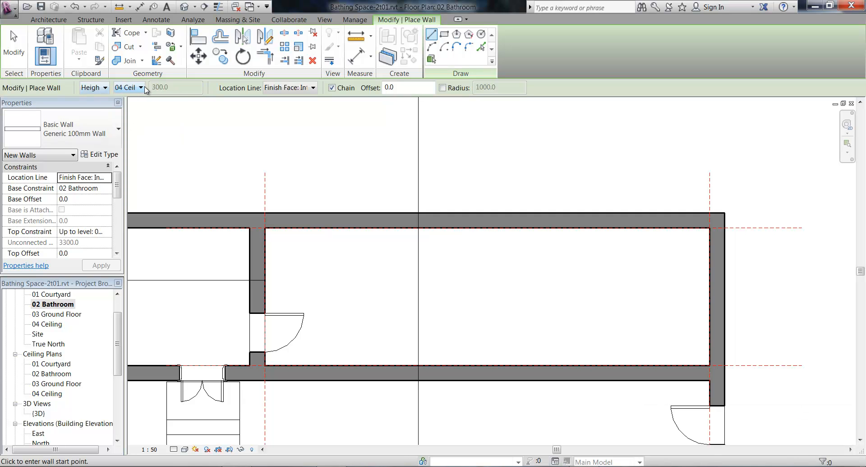
click(282, 87)
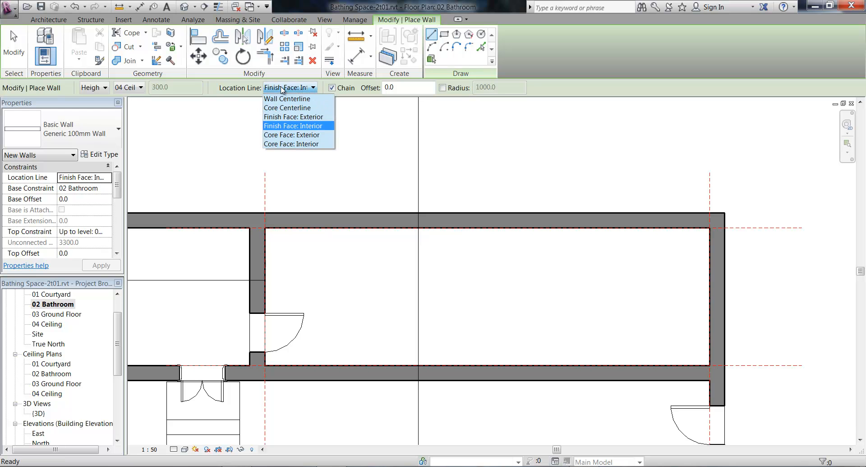
click(291, 126)
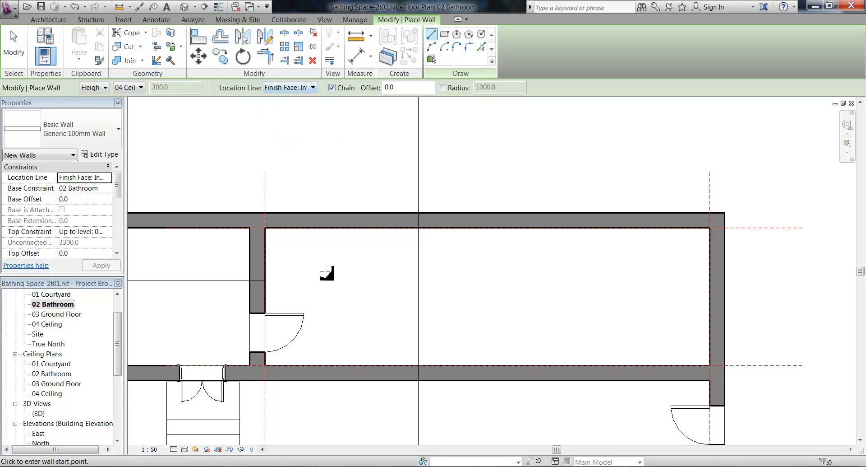
Draw an L-shaped partition running about 1140 mm down from the long room's upper wall, then across to its left wall
scroll(418, 276, up, 2)
middle_drag(418, 276, 302, 301)
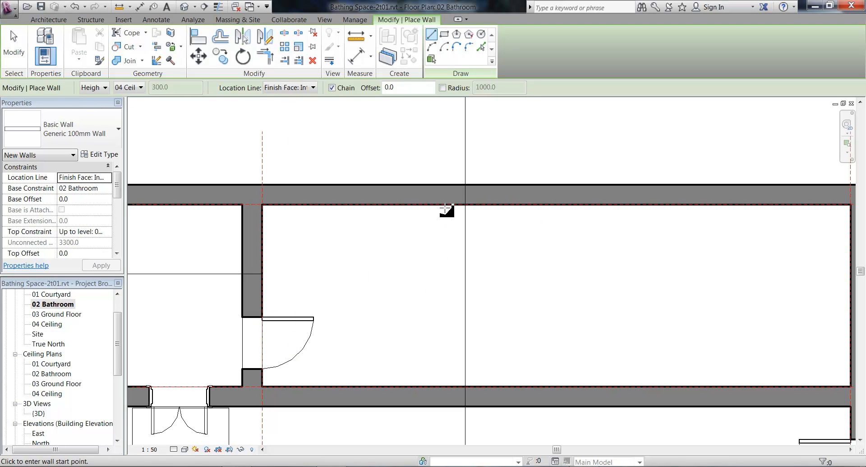
click(486, 205)
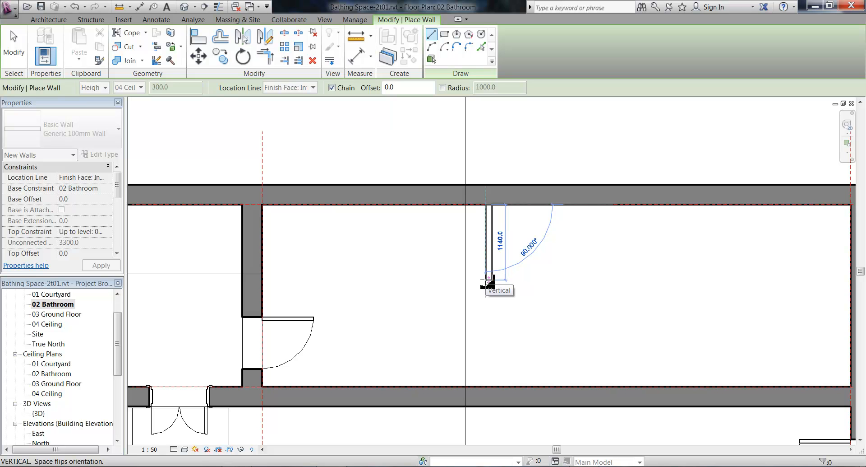
click(488, 280)
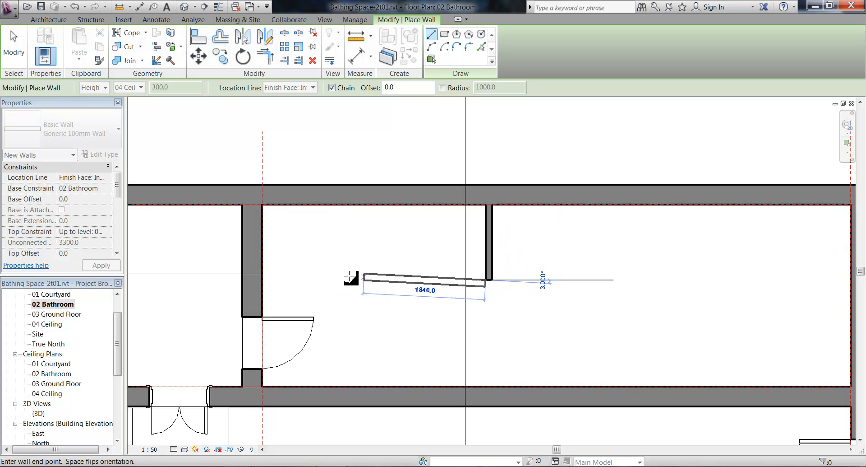
click(262, 283)
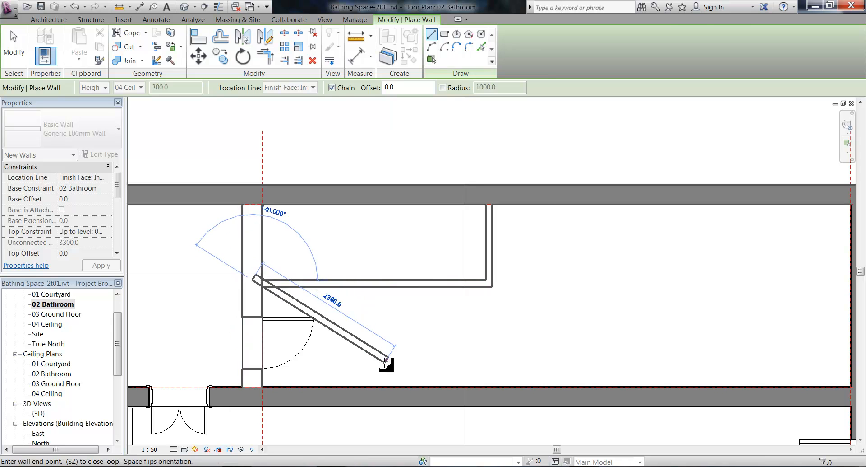
key(Escape)
key(Escape)
middle_drag(366, 261, 418, 303)
scroll(418, 303, up, 3)
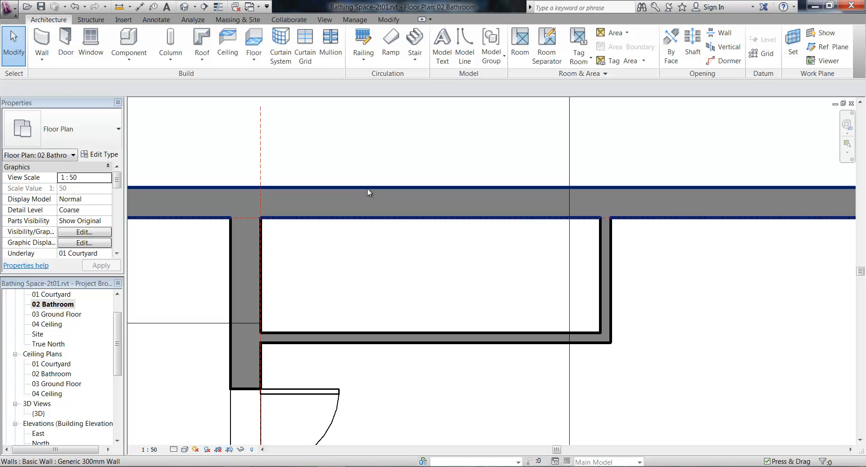
Load the door family Single - Timber Frame (AUS).rfa from the Australian library's Doors folder for placement
click(67, 42)
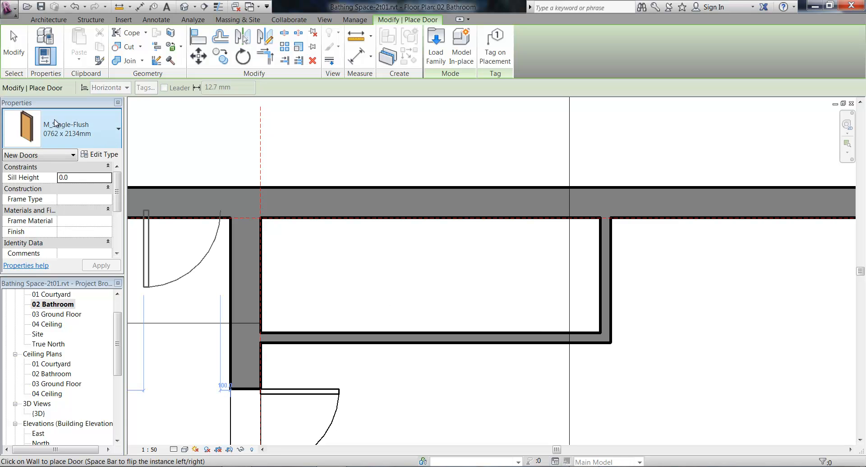
click(93, 135)
click(96, 139)
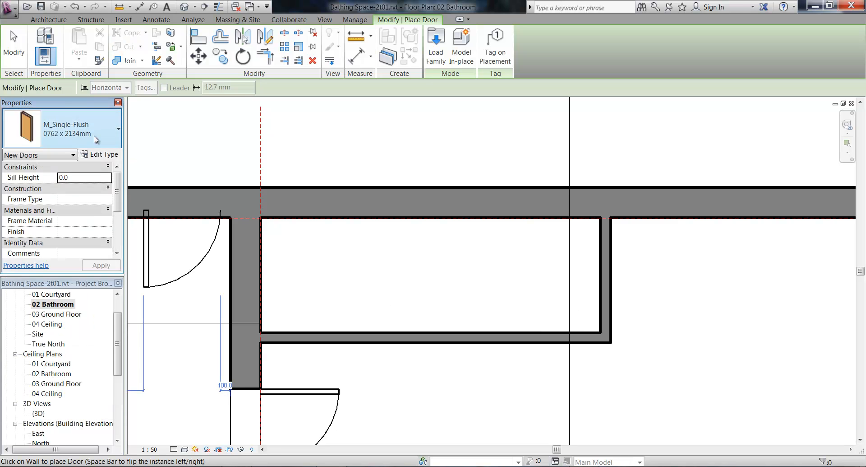
click(441, 56)
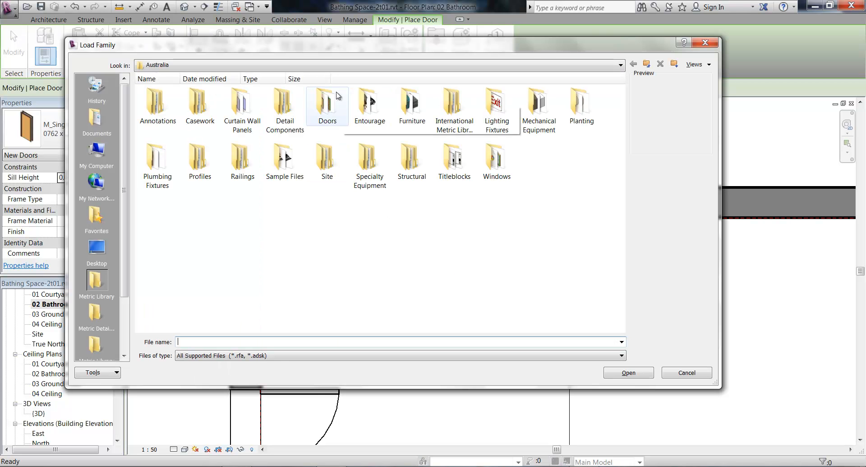
double_click(327, 103)
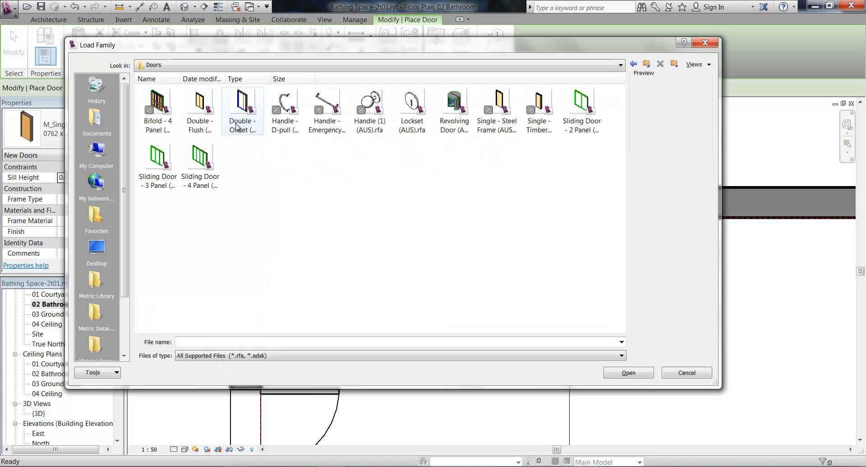
click(537, 113)
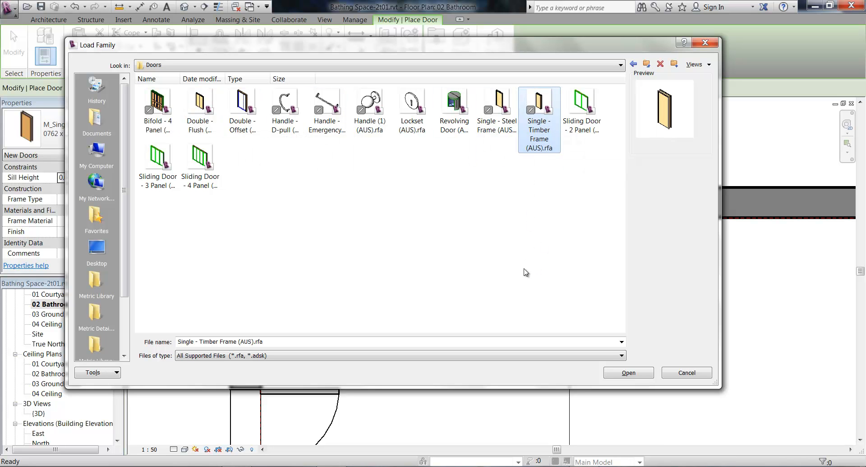
click(622, 378)
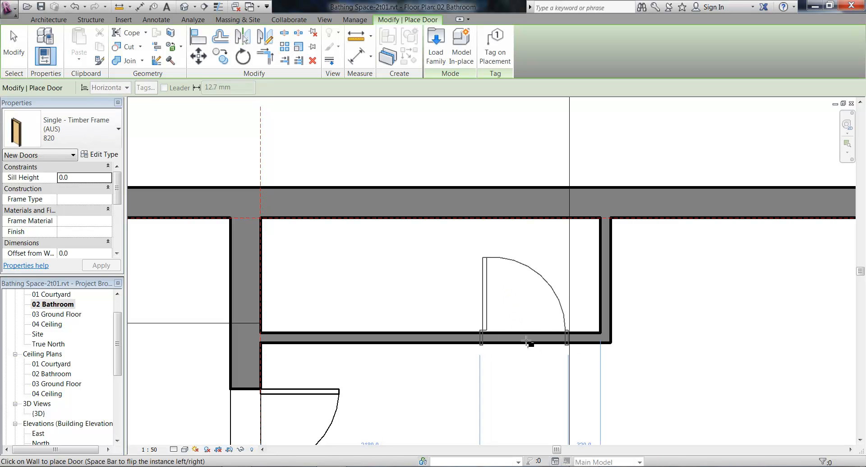
Place an 820 timber frame door in the horizontal partition, 200 mm from its right corner, and flip its hinge side
middle_drag(536, 341, 574, 322)
scroll(574, 322, down, 1)
scroll(575, 322, up, 1)
click(574, 322)
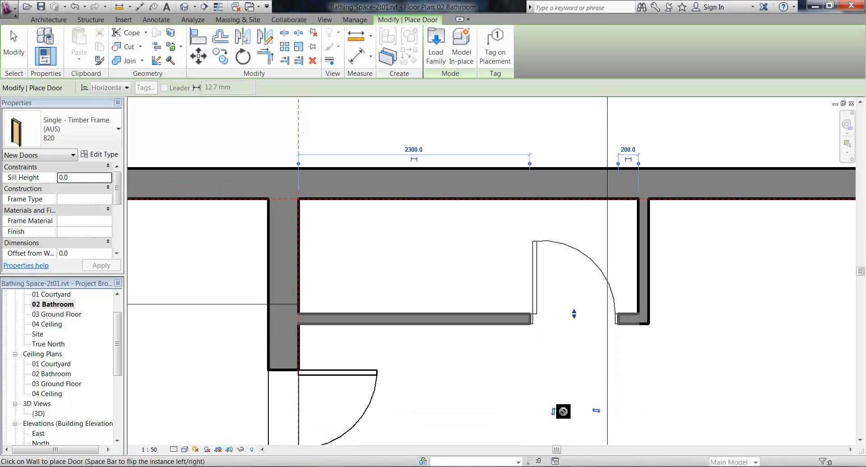
scroll(550, 346, down, 2)
middle_drag(551, 346, 542, 287)
scroll(543, 287, up, 1)
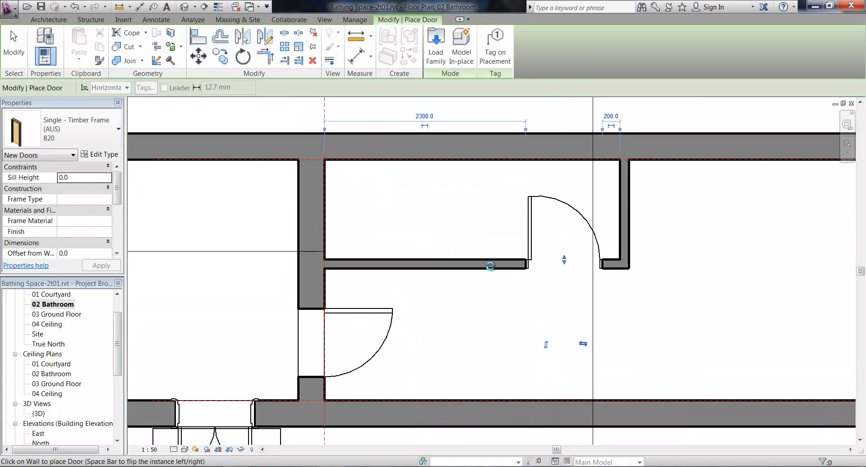
middle_drag(565, 361, 567, 364)
key(Escape)
Examine the partitioned room's walls and its door within the 02 Bathroom floor plan
scroll(528, 336, down, 2)
middle_drag(528, 337, 433, 314)
scroll(497, 339, down, 1)
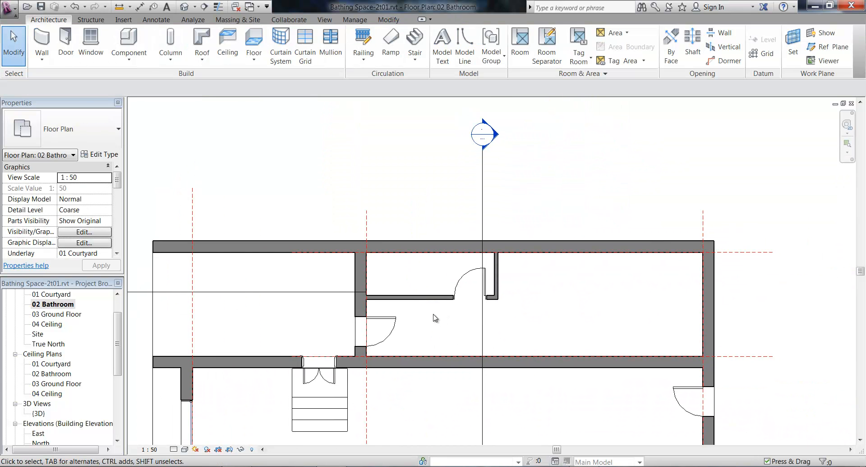
scroll(433, 314, up, 3)
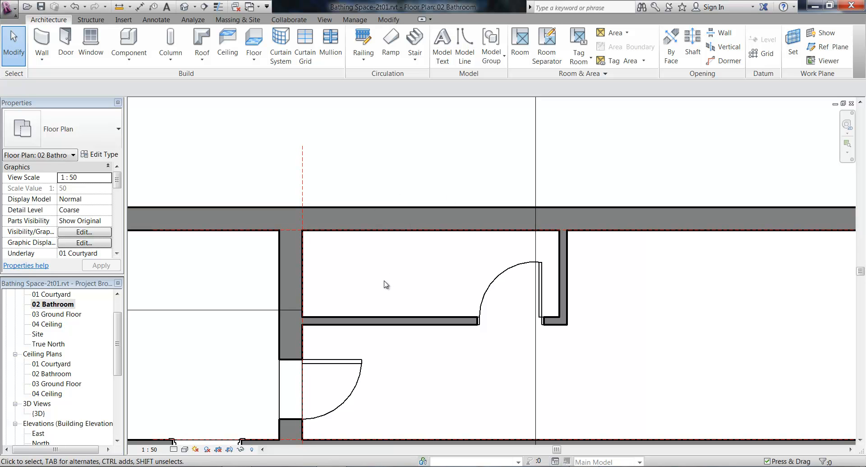
middle_drag(393, 283, 374, 270)
scroll(358, 259, up, 3)
middle_drag(366, 167, 338, 176)
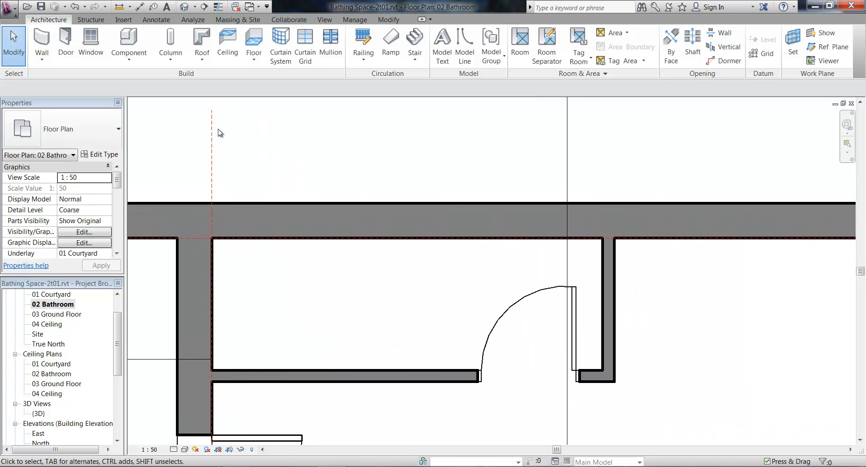
scroll(293, 159, down, 2)
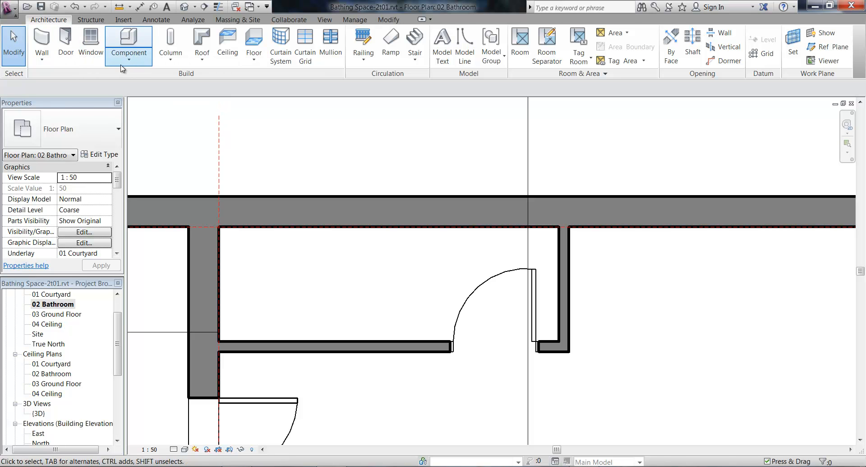
Load the toilet family M_Toilet-Domestic-3D.rfa from the International Metric Library's Plumbing Fixtures folder as a component for placement
click(122, 66)
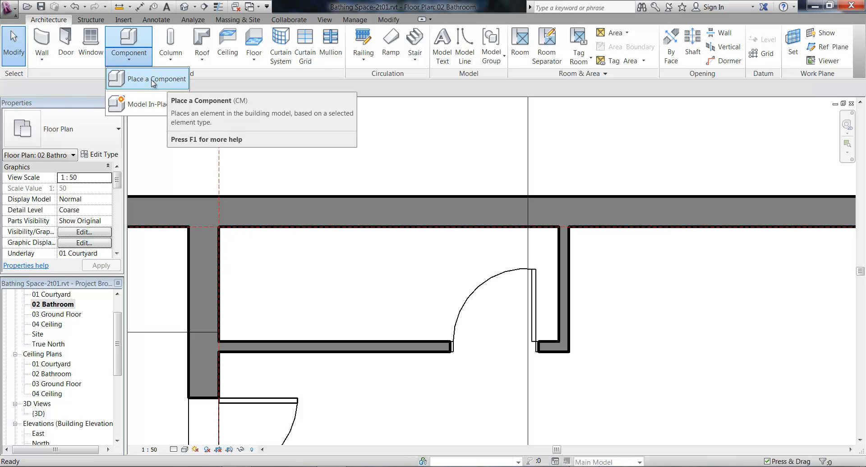
click(80, 90)
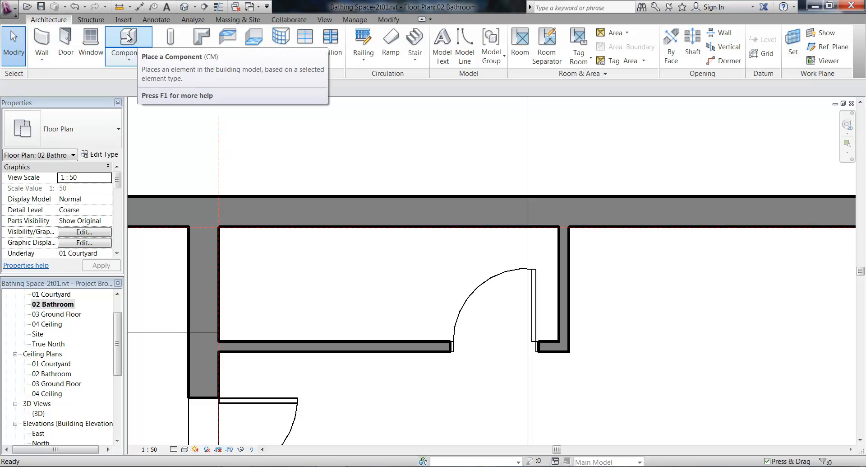
click(129, 59)
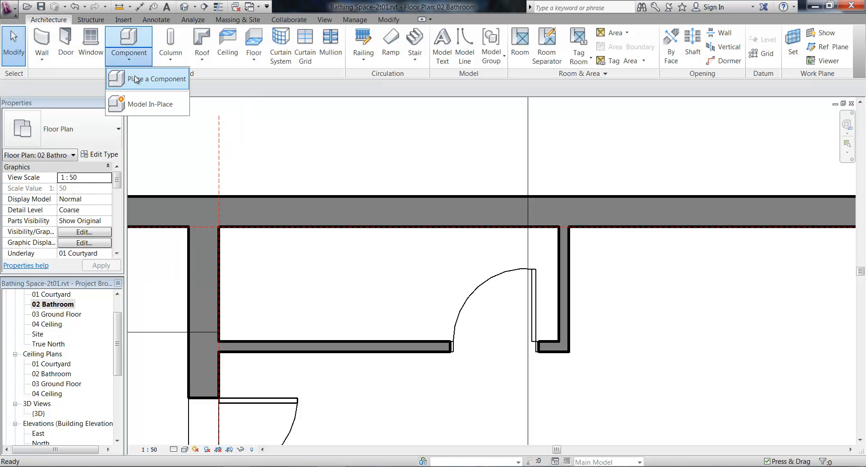
click(135, 74)
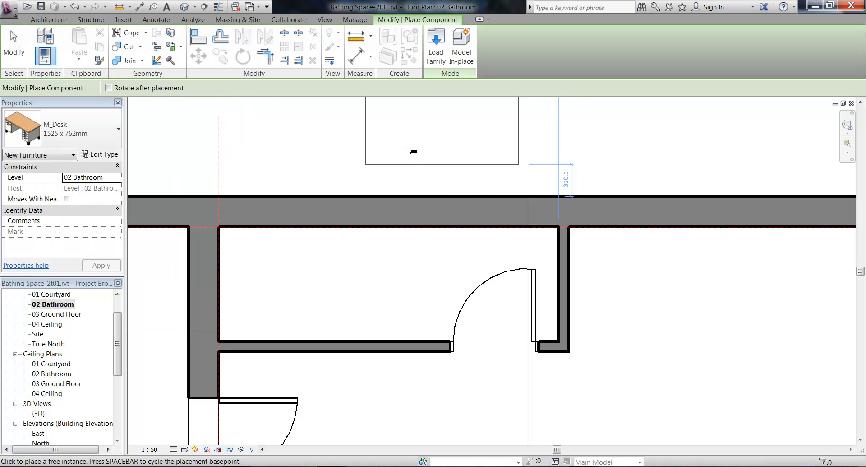
click(436, 46)
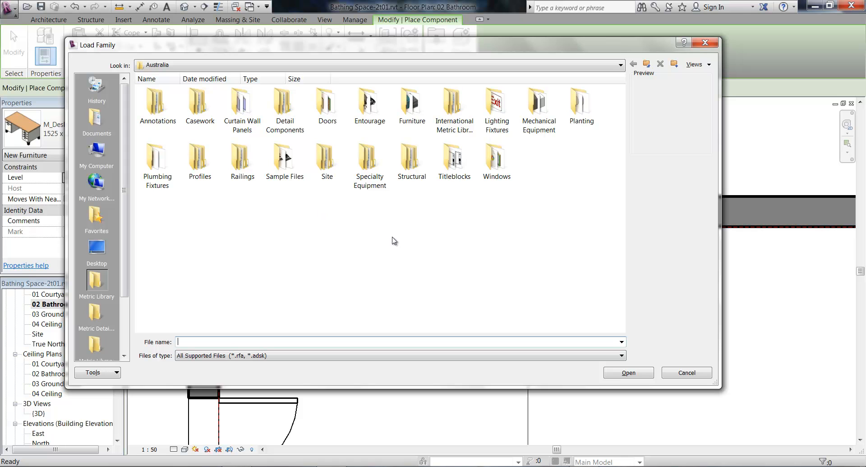
double_click(154, 164)
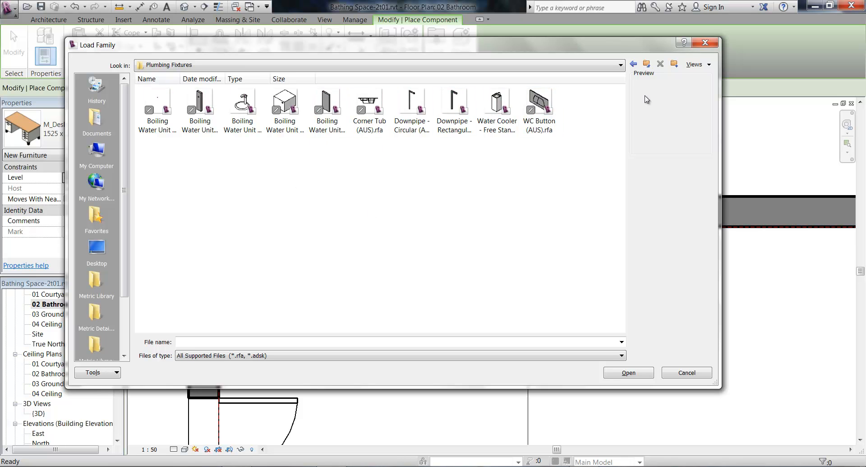
click(648, 65)
double_click(453, 111)
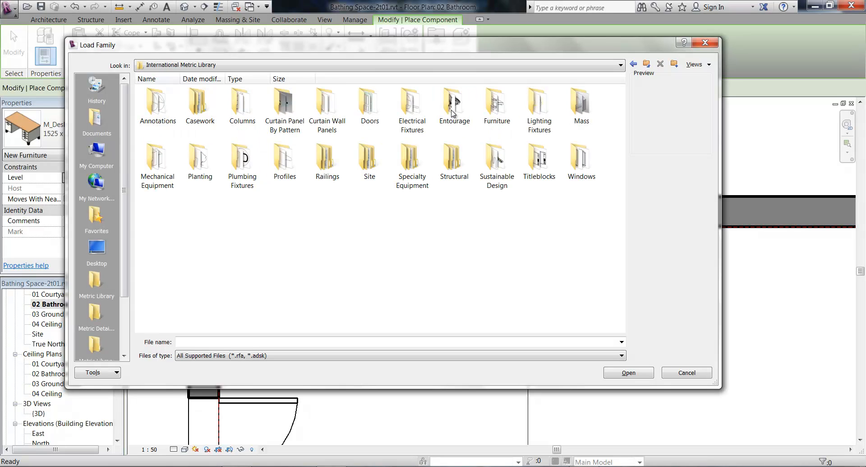
double_click(242, 163)
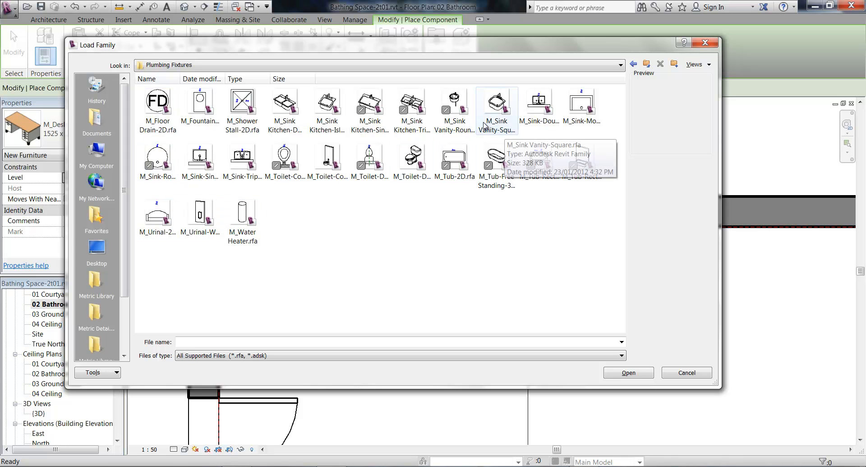
click(405, 161)
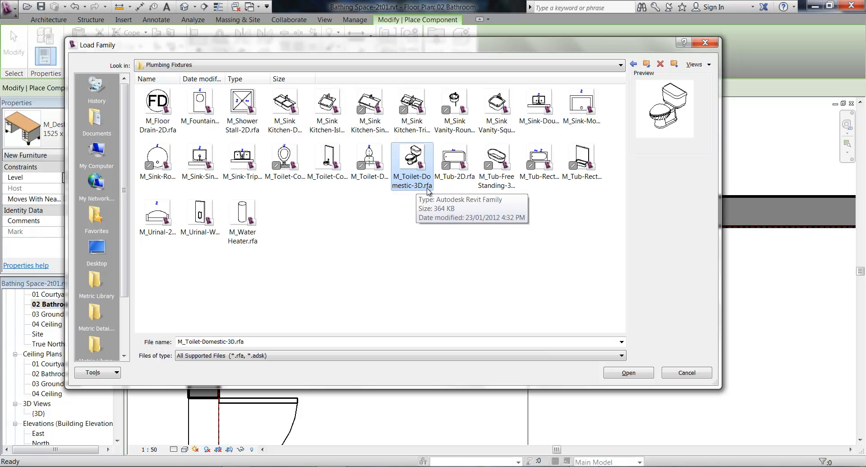
click(628, 372)
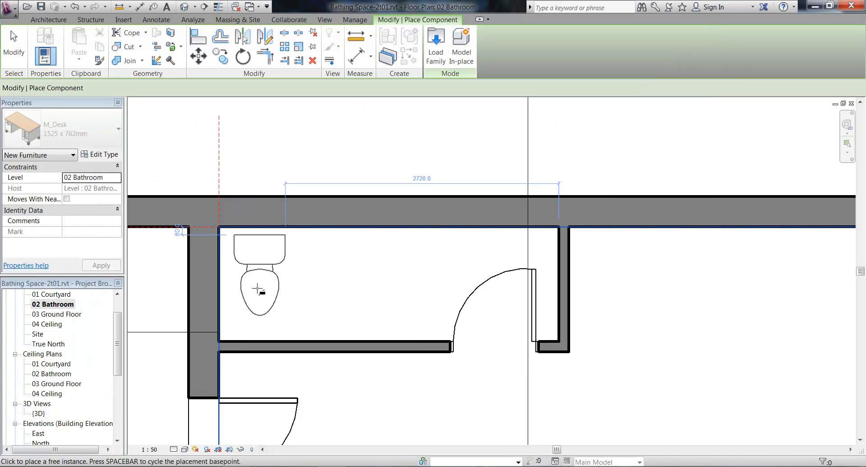
Place the toilet in the small room, rotated with its cistern against the left wall, about 360 mm below the upper wall
scroll(344, 299, up, 1)
middle_drag(339, 304, 361, 303)
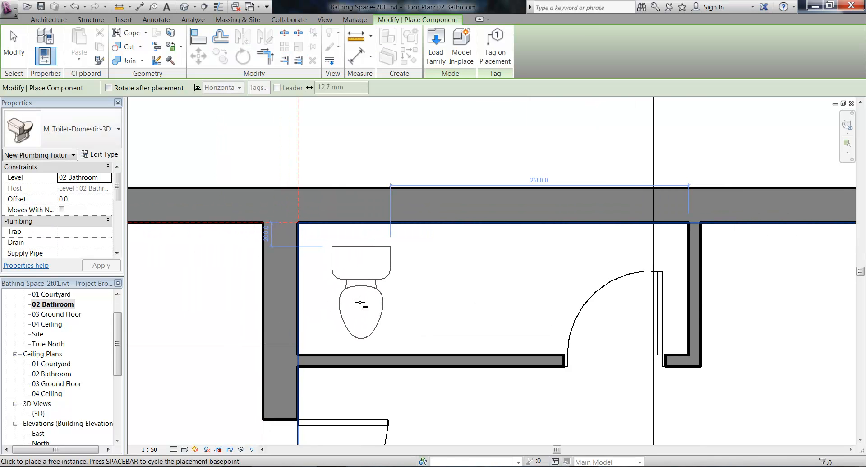
key(space)
key(space)
key(space)
key(space)
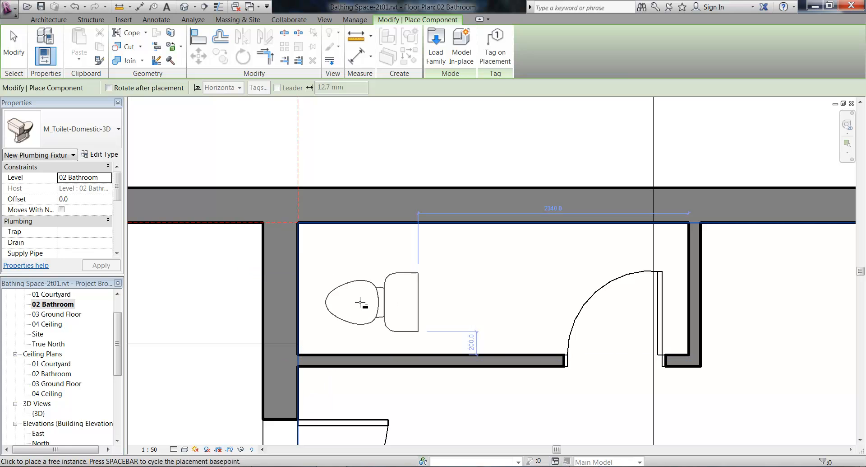
key(space)
key(space)
key(space)
key(space)
key(space)
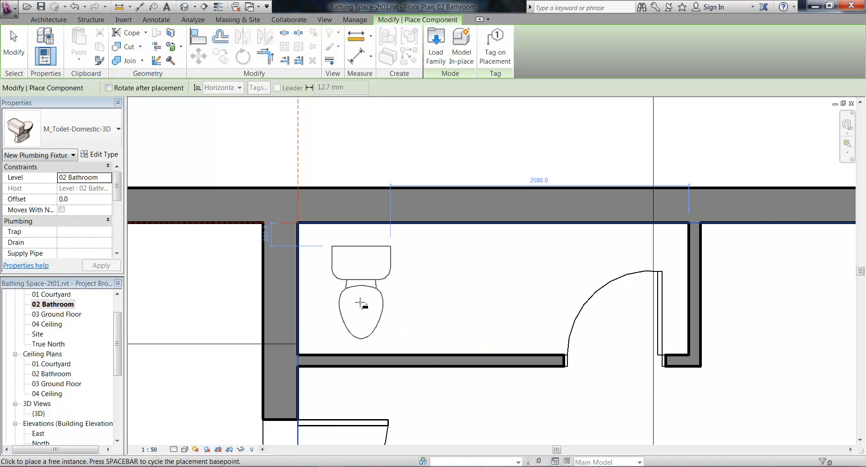
key(space)
key(space)
key(space)
key(space)
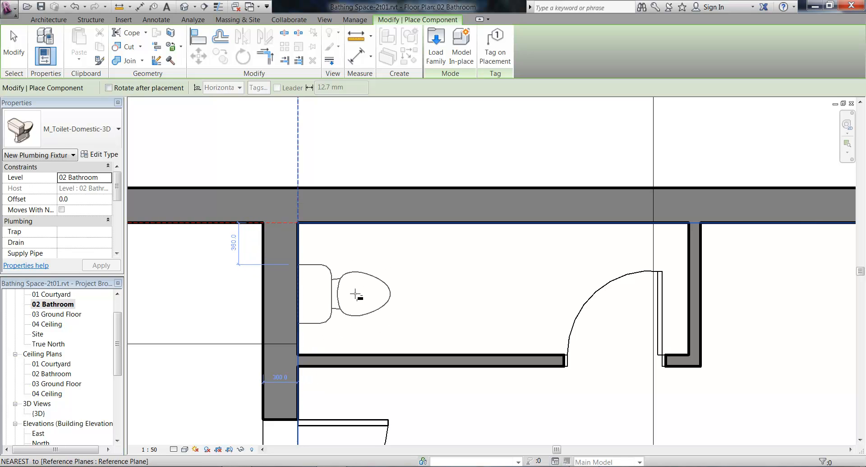
click(356, 295)
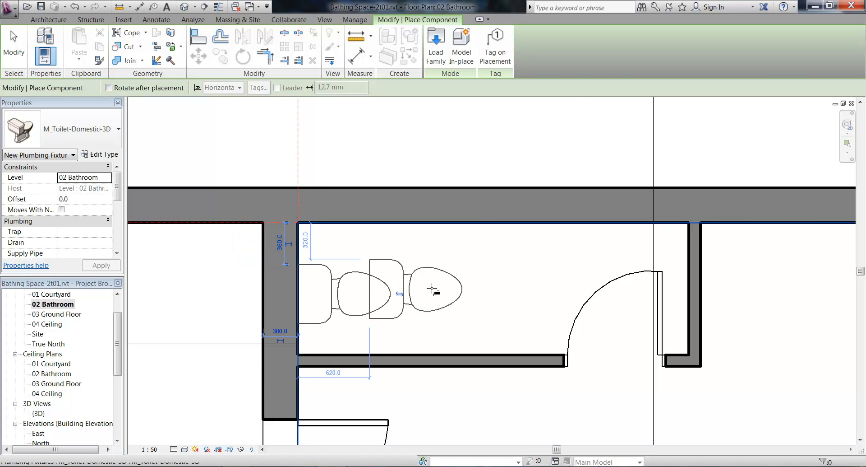
scroll(383, 289, down, 3)
key(Escape)
Load the door family Sliding Door - 4 Panel (AUS).rfa from the Australian library's Doors folder for placement
middle_drag(420, 286, 386, 277)
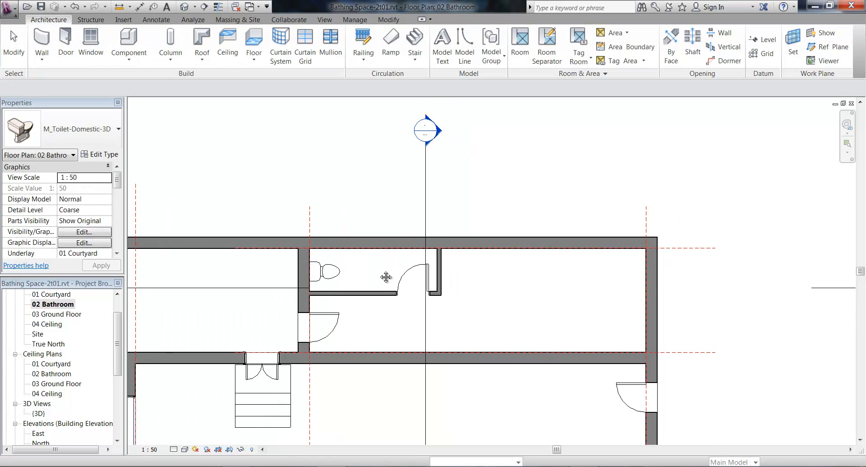
scroll(383, 276, up, 1)
middle_drag(336, 297, 318, 291)
middle_drag(494, 306, 492, 290)
scroll(499, 318, up, 1)
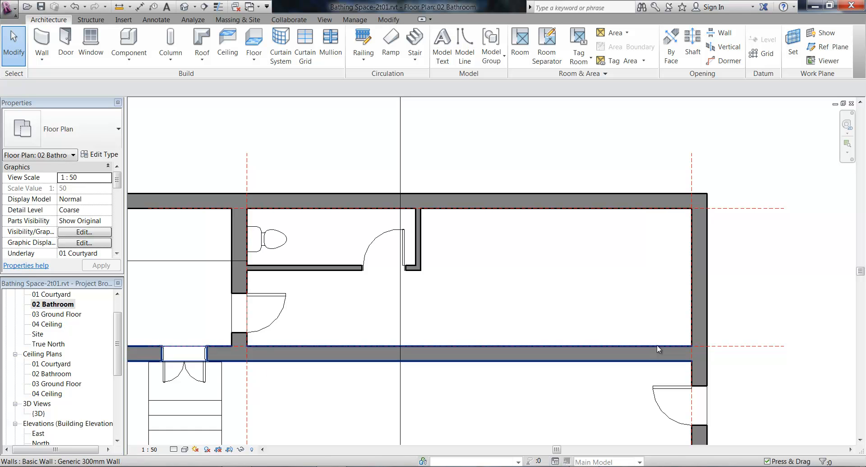
middle_drag(598, 290, 607, 287)
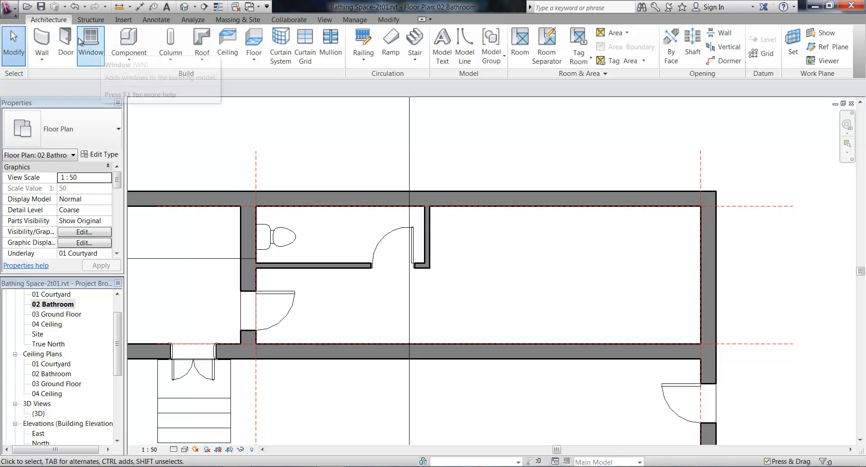
click(65, 43)
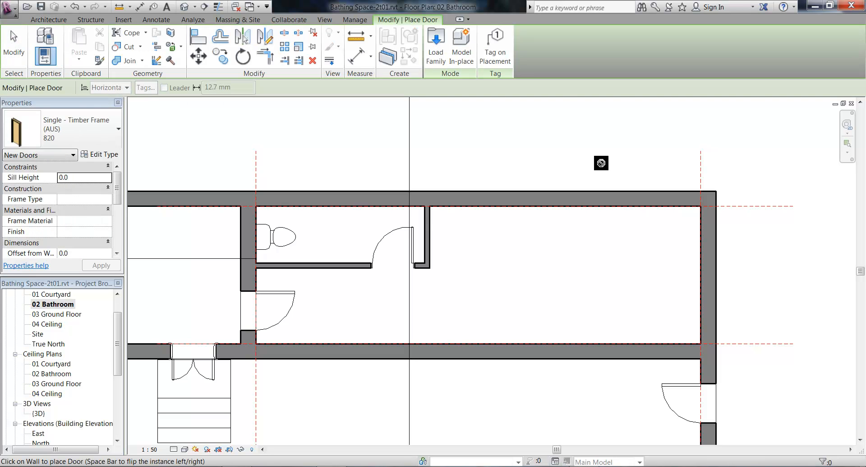
click(436, 52)
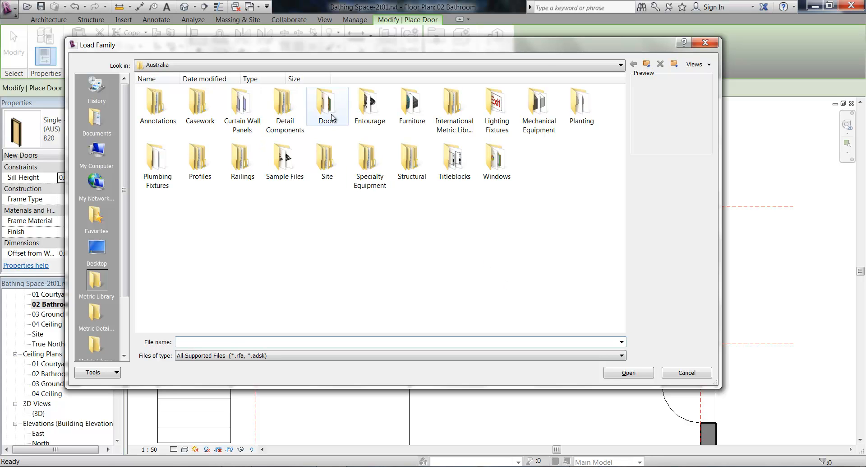
double_click(323, 107)
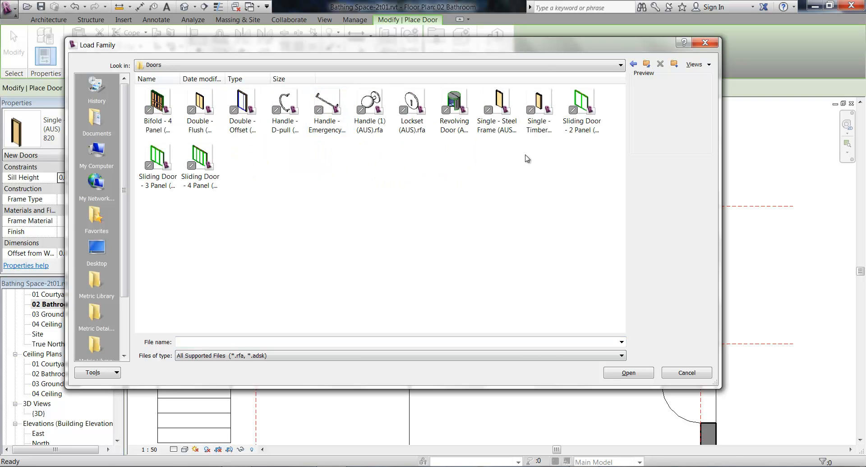
click(200, 160)
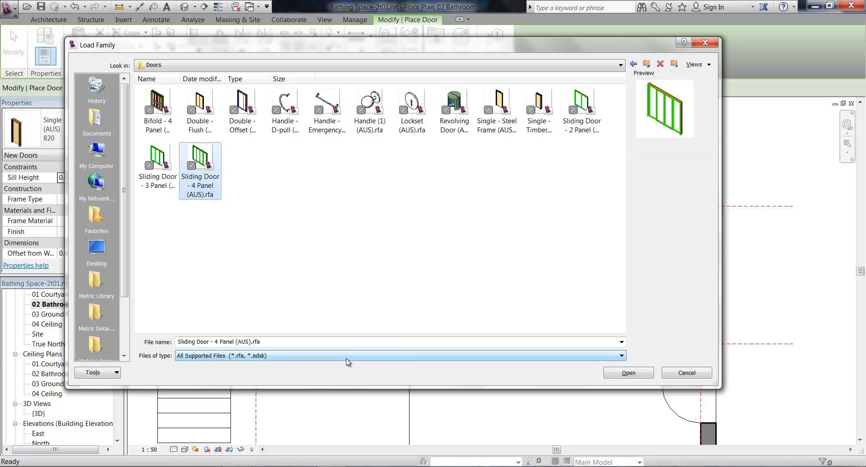
double_click(197, 169)
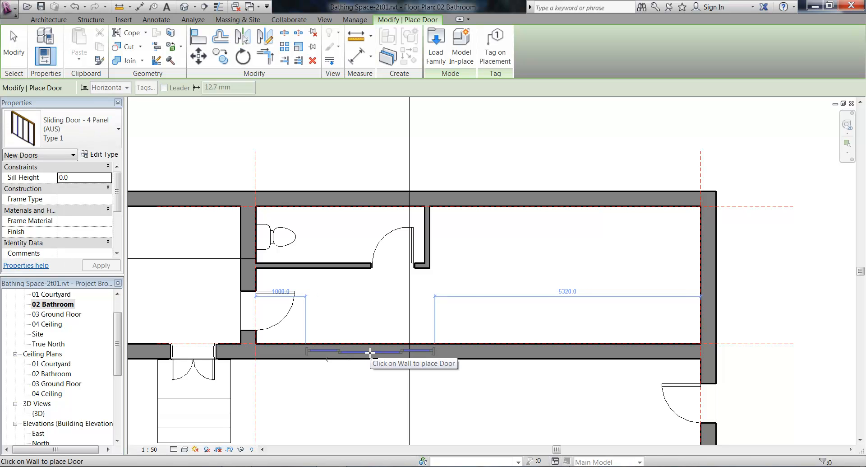
Duplicate the four-panel sliding door's Type 1 as a new type named Bathroom Doors
scroll(370, 351, up, 4)
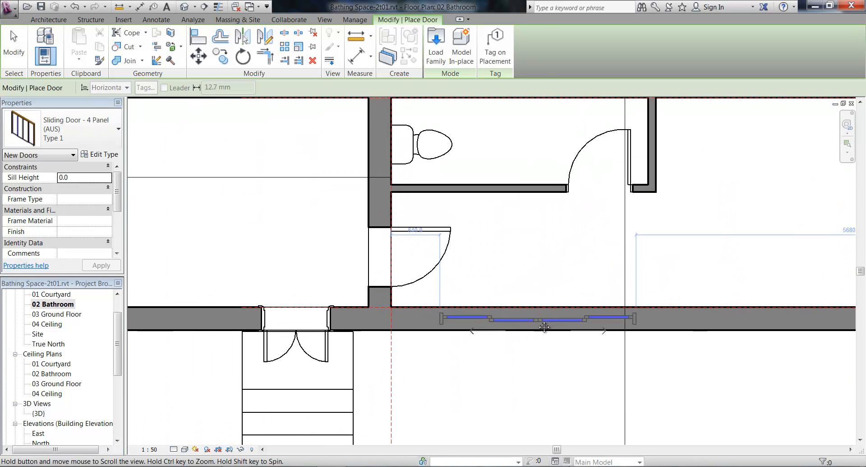
scroll(544, 326, up, 2)
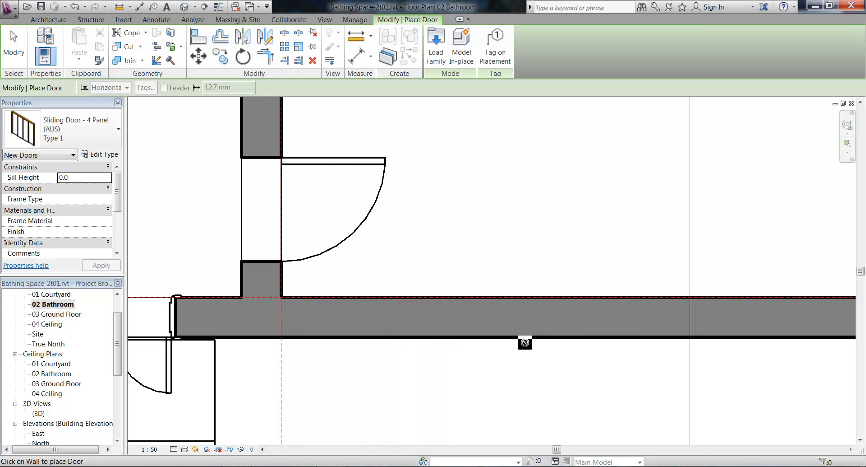
scroll(525, 342, down, 4)
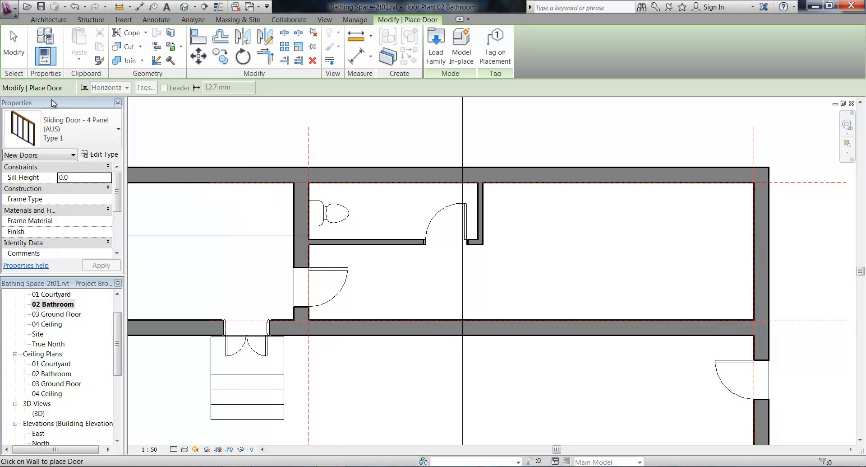
click(105, 156)
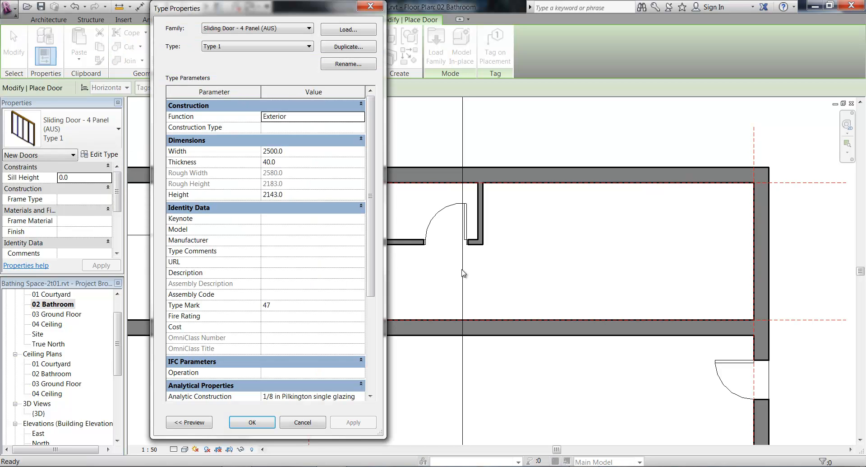
click(360, 50)
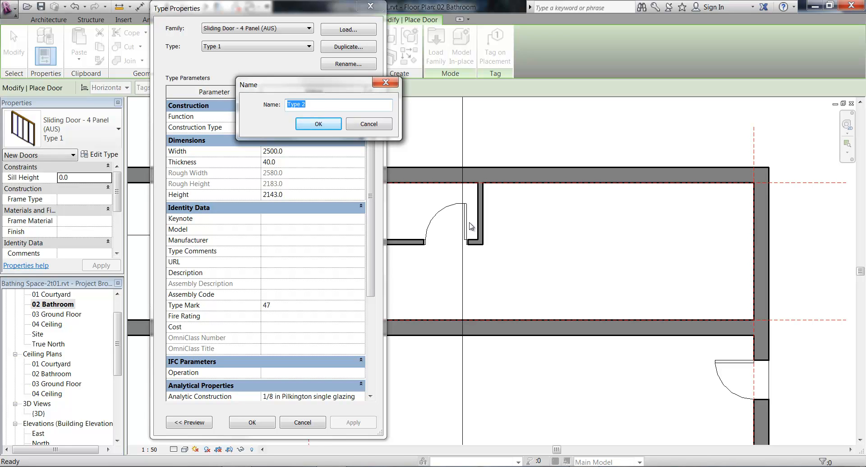
text(Bathroom Doors)
key(Return)
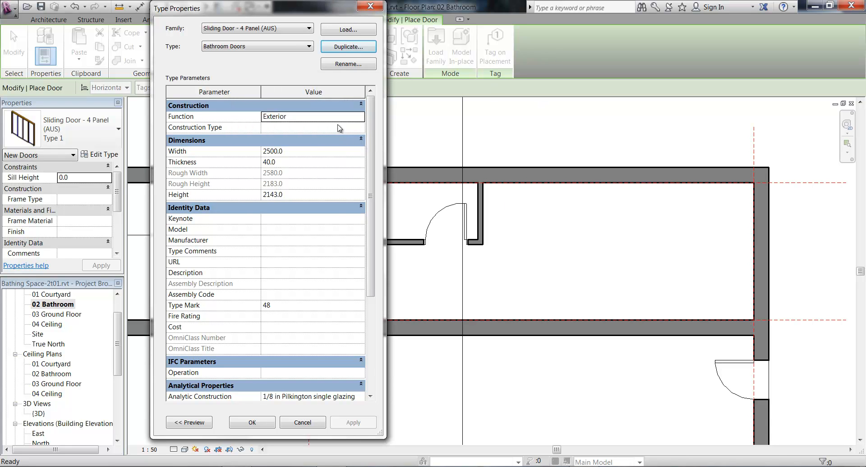
Set the Bathroom Doors type's width to 3000 mm and its height to 2700 mm
click(301, 152)
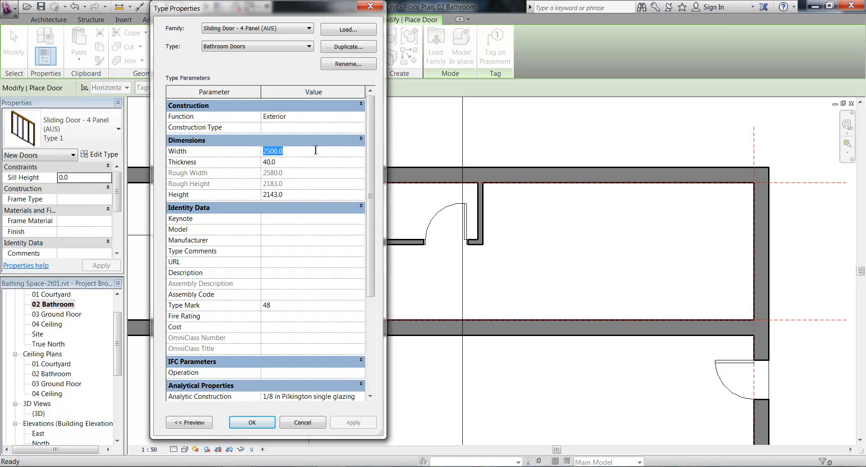
text(3500)
click(307, 161)
click(302, 151)
text(3000)
key(Tab)
click(298, 197)
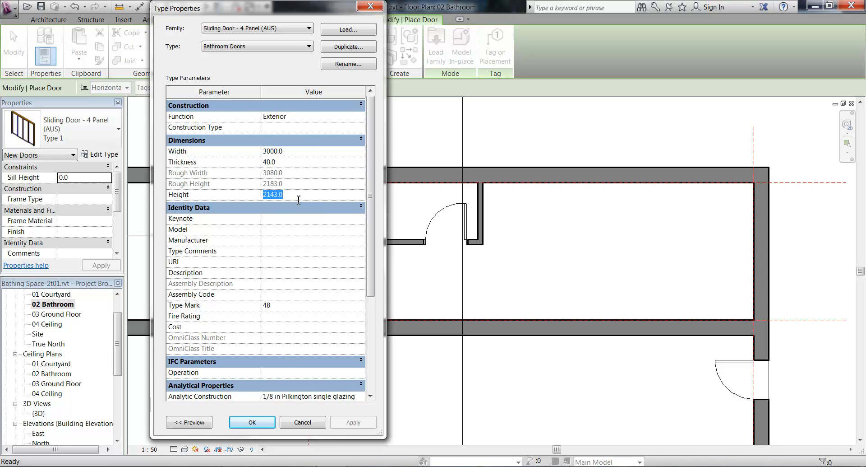
text(2700)
click(294, 162)
click(252, 423)
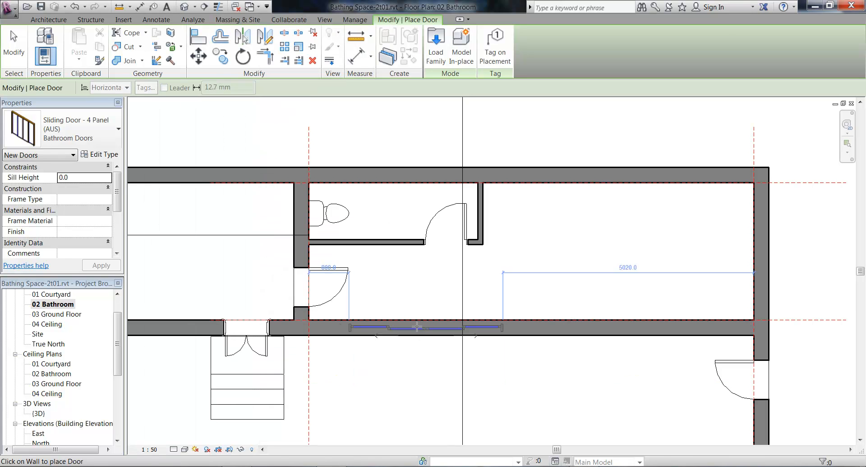
Place two Bathroom Doors sliding doors in the long room's lower wall, one 900 mm from the left wall, the other 300 mm beyond it
middle_drag(417, 326, 427, 333)
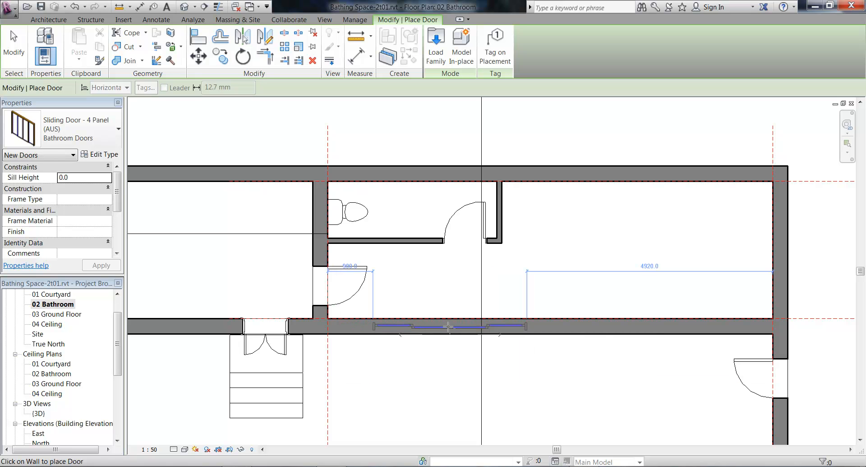
click(448, 326)
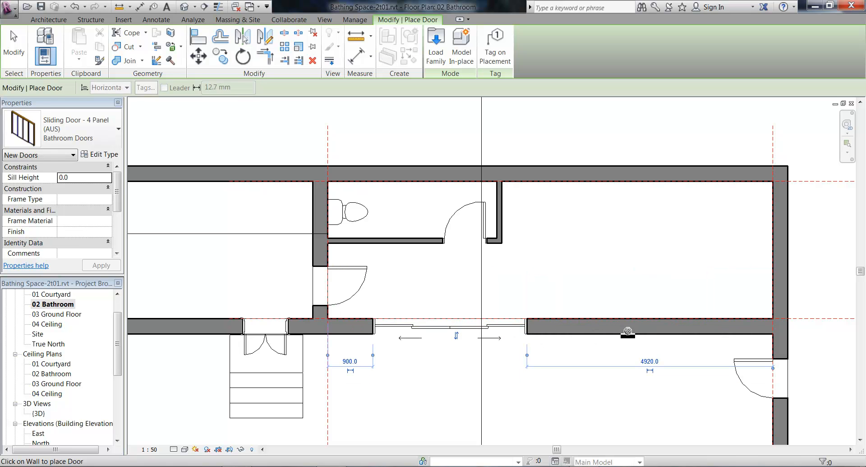
click(623, 336)
middle_drag(615, 402, 578, 379)
scroll(578, 379, down, 1)
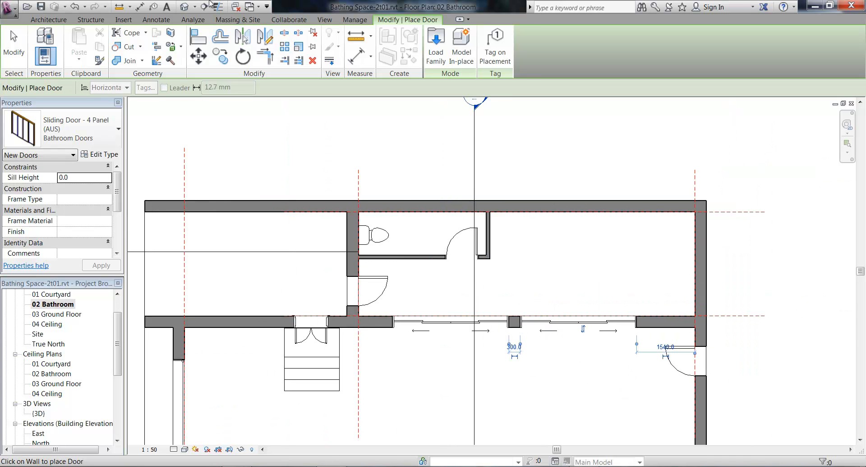
Examine the two placed four-panel sliding doors and the bathroom walls from several angles in the 3D view
click(188, 6)
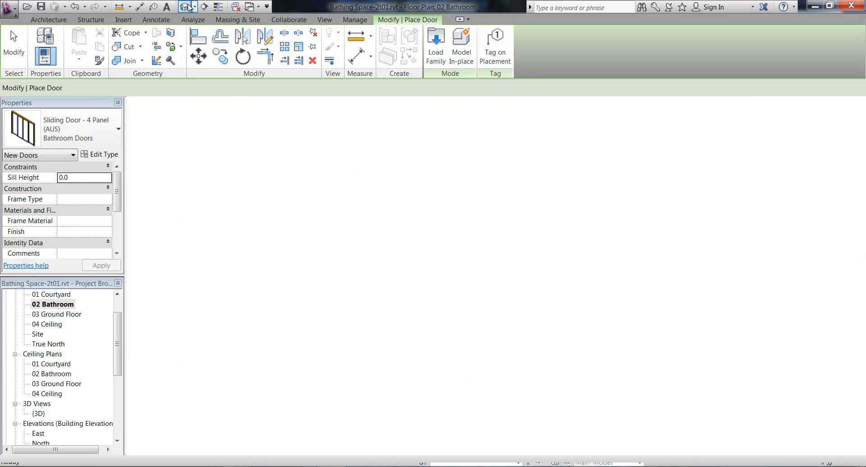
shift+middle_drag(607, 256, 418, 223)
scroll(419, 223, up, 3)
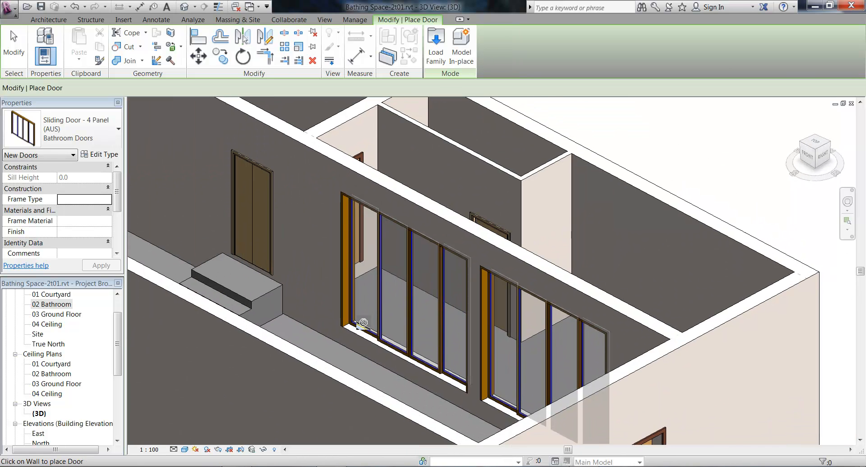
key(Escape)
key(Escape)
shift+middle_drag(347, 314, 529, 350)
middle_drag(386, 180, 480, 403)
shift+middle_drag(480, 403, 468, 289)
scroll(469, 291, up, 2)
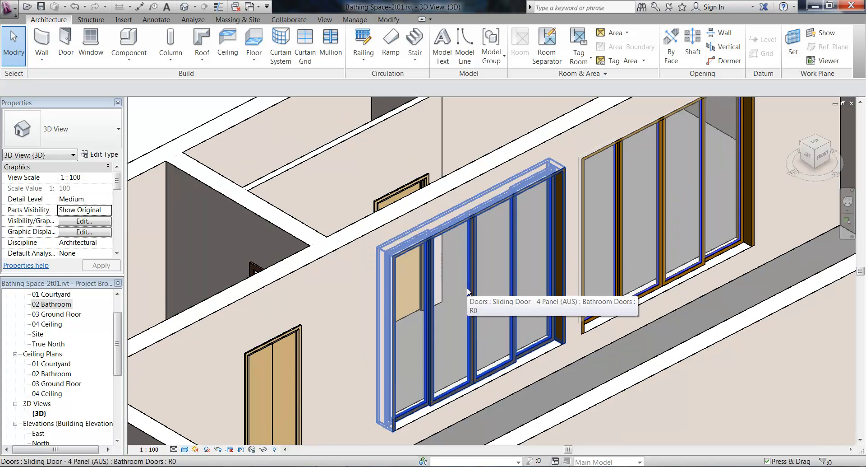
scroll(468, 291, down, 5)
scroll(578, 205, up, 5)
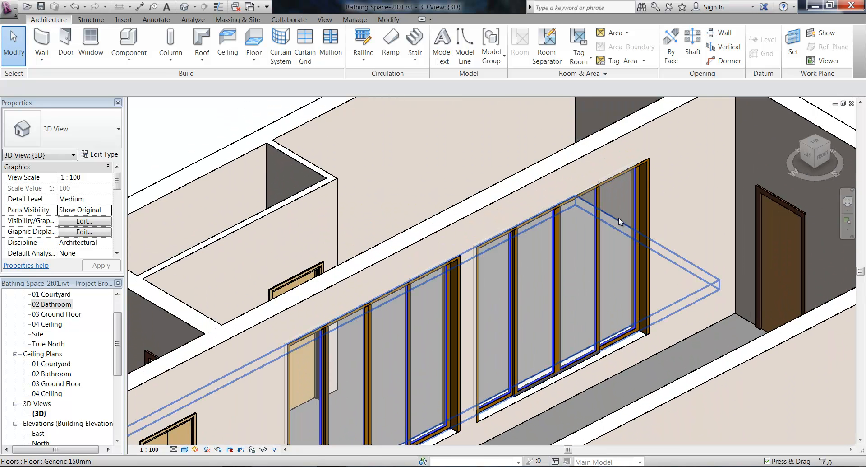
scroll(582, 259, down, 1)
middle_drag(583, 258, 640, 285)
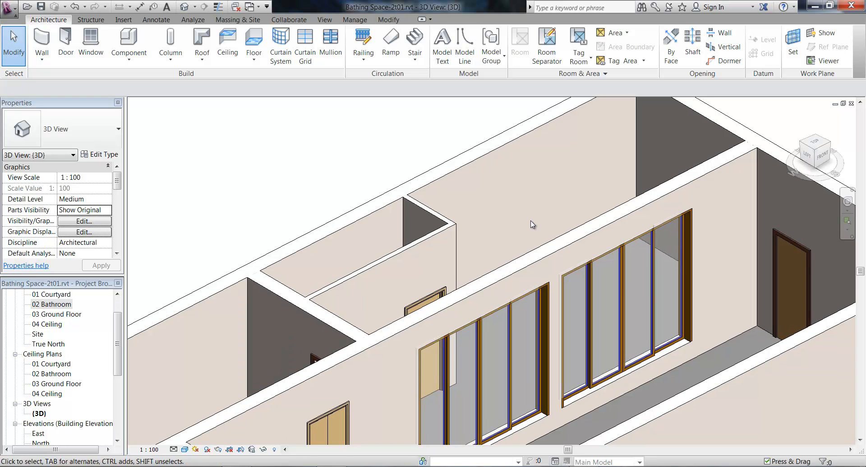
middle_drag(533, 224, 478, 189)
scroll(478, 189, down, 2)
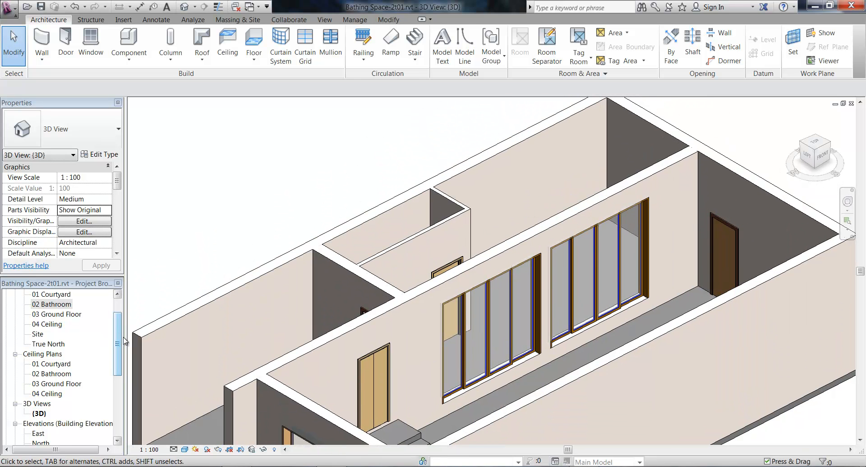
Open the 02 Bathroom reflected ceiling plan and frame the bathroom area
drag(118, 339, 119, 315)
double_click(53, 404)
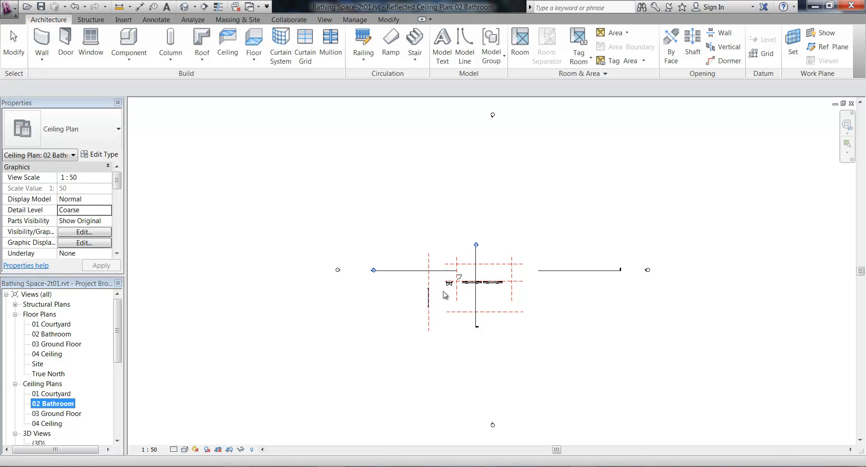
scroll(472, 291, up, 3)
scroll(472, 290, up, 4)
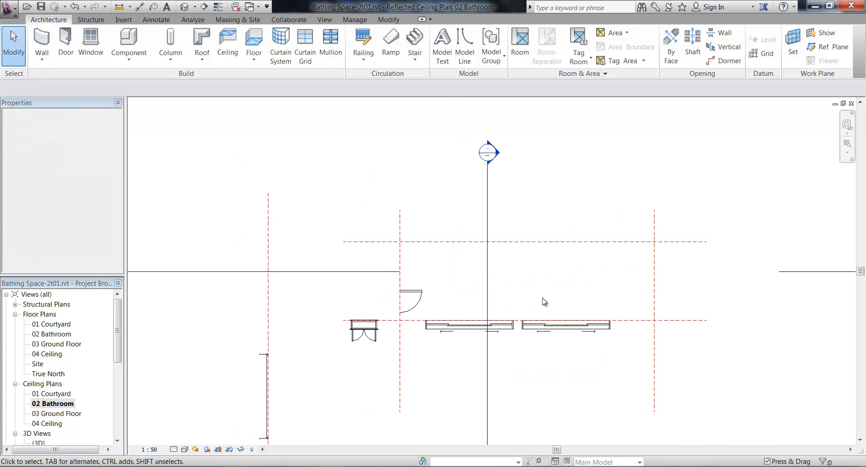
middle_drag(424, 312, 412, 306)
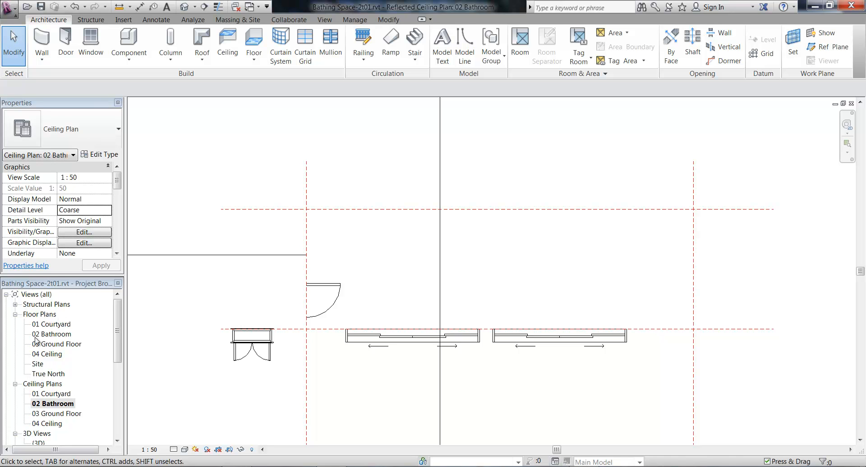
click(43, 404)
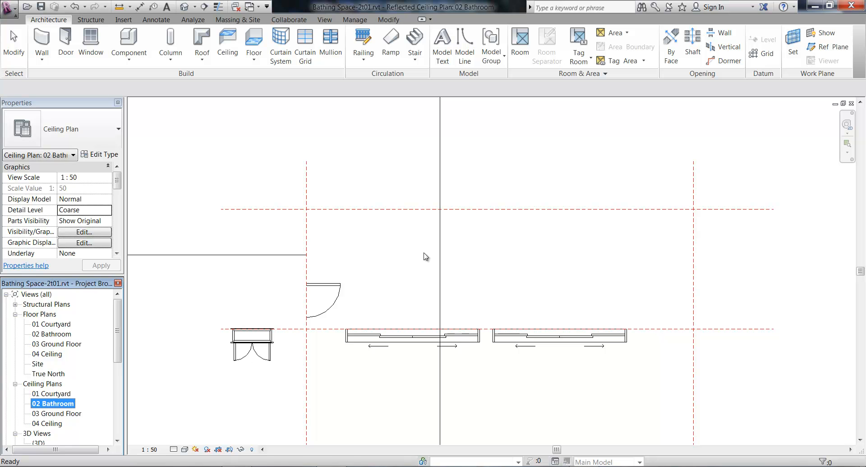
click(392, 253)
scroll(437, 265, down, 4)
scroll(536, 254, up, 3)
middle_drag(471, 265, 535, 263)
click(54, 405)
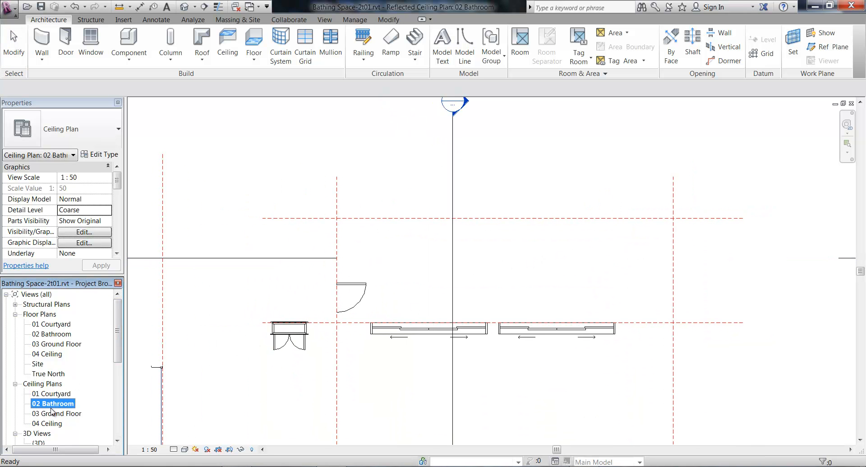
click(424, 256)
scroll(537, 271, down, 2)
middle_drag(538, 274, 498, 263)
scroll(535, 265, up, 2)
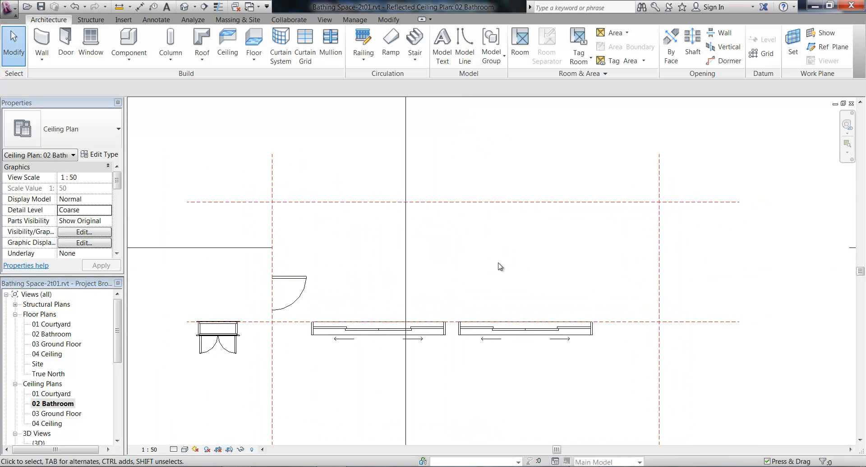
drag(117, 180, 120, 237)
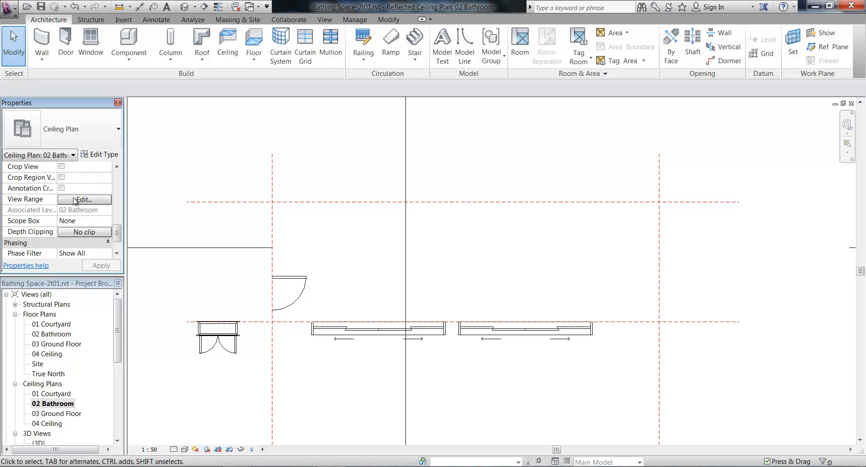
click(440, 259)
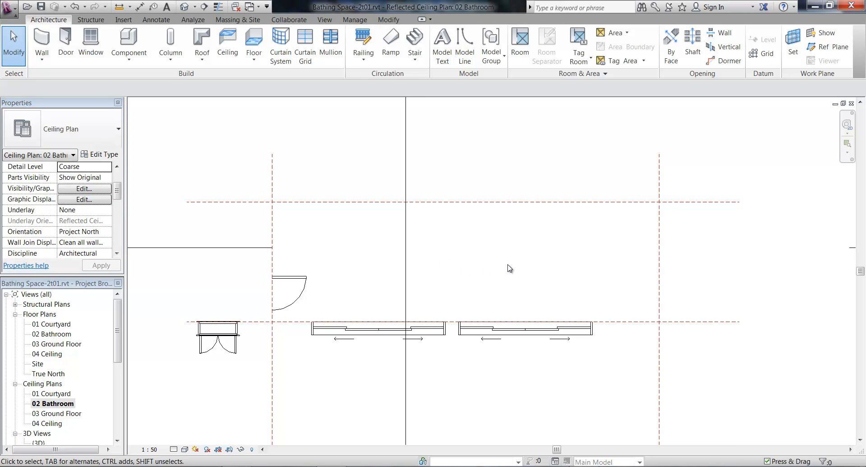
scroll(510, 268, down, 3)
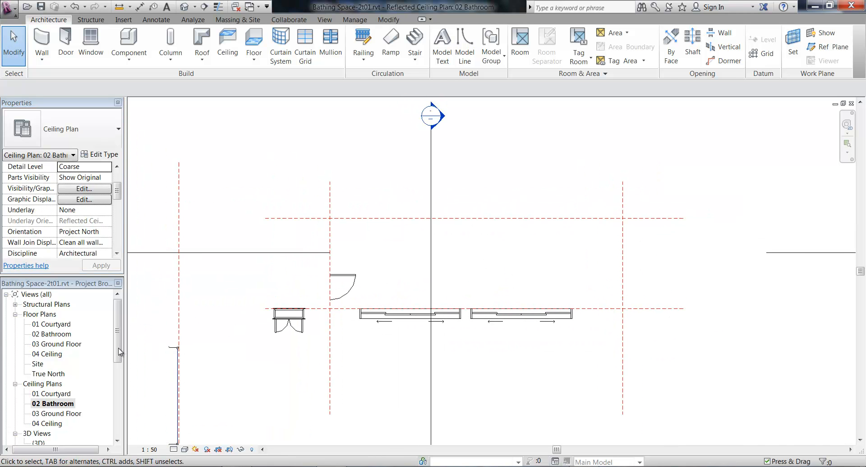
click(51, 403)
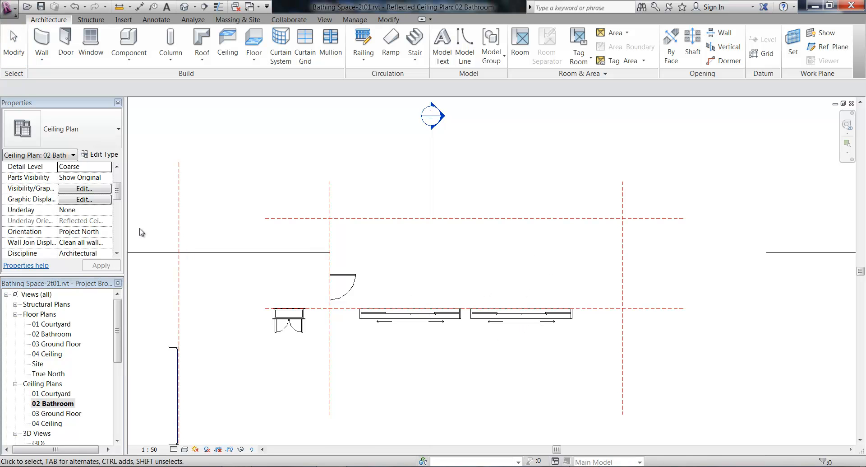
Set the ceiling plan's view range to an Unlimited top, an Unlimited view depth and a cut plane offset of 1800 mm
drag(120, 192, 117, 243)
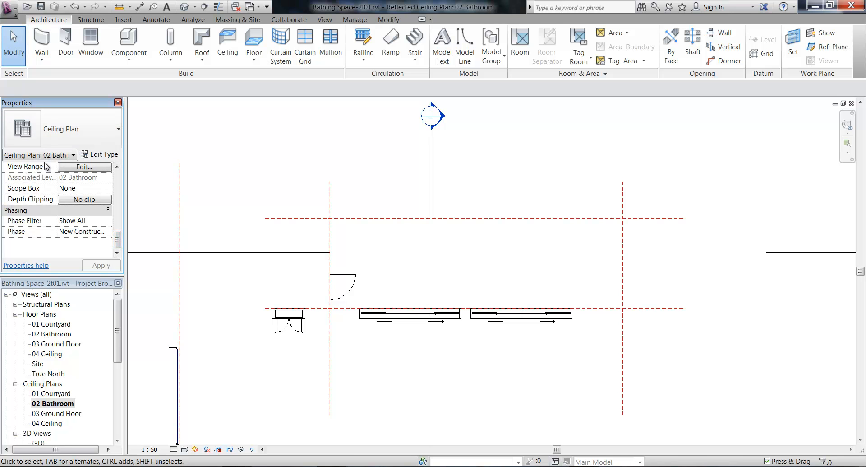
click(84, 167)
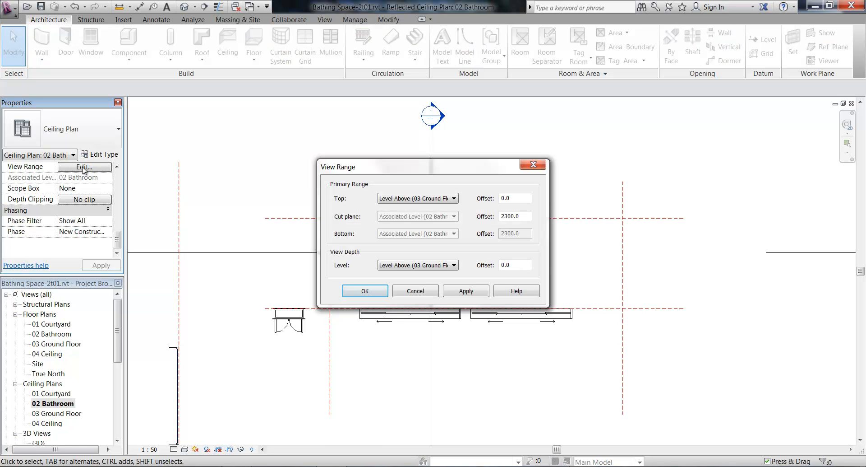
click(445, 199)
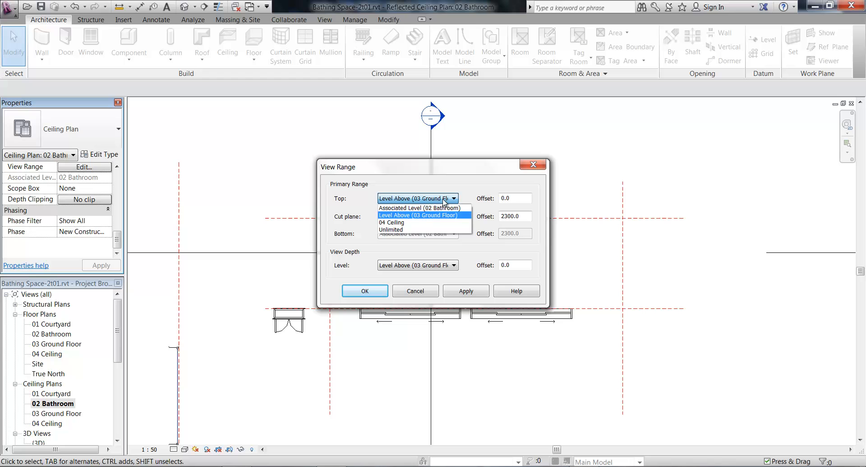
click(401, 229)
click(444, 266)
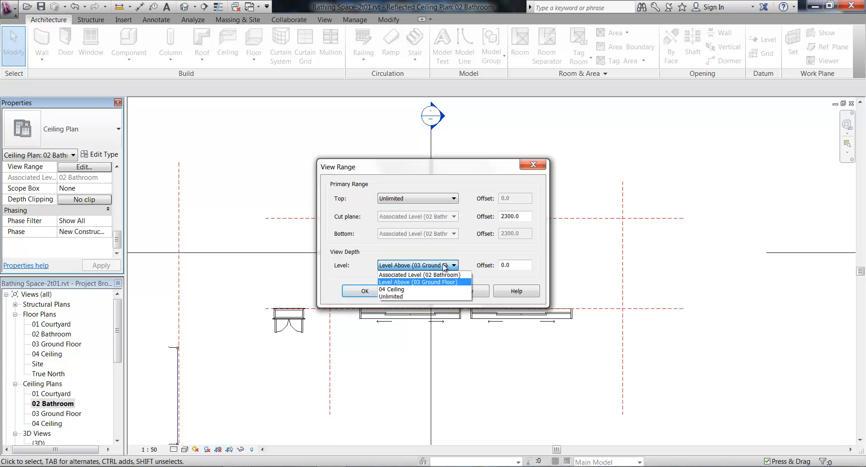
click(401, 296)
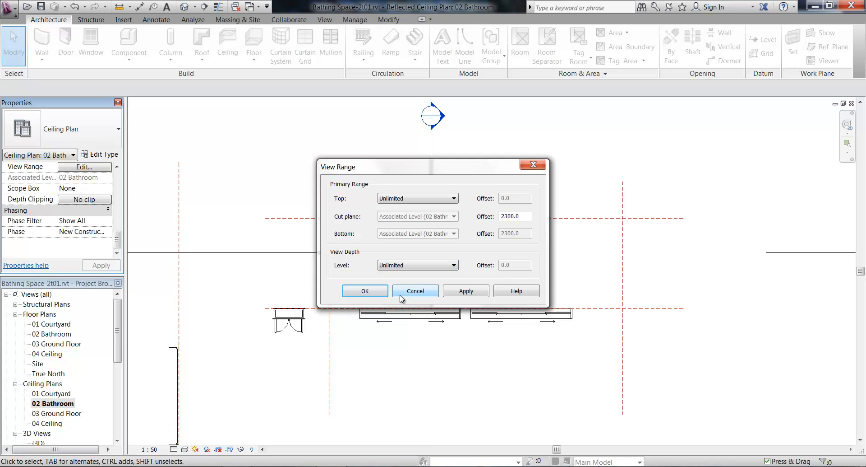
double_click(527, 217)
text(1800)
click(372, 294)
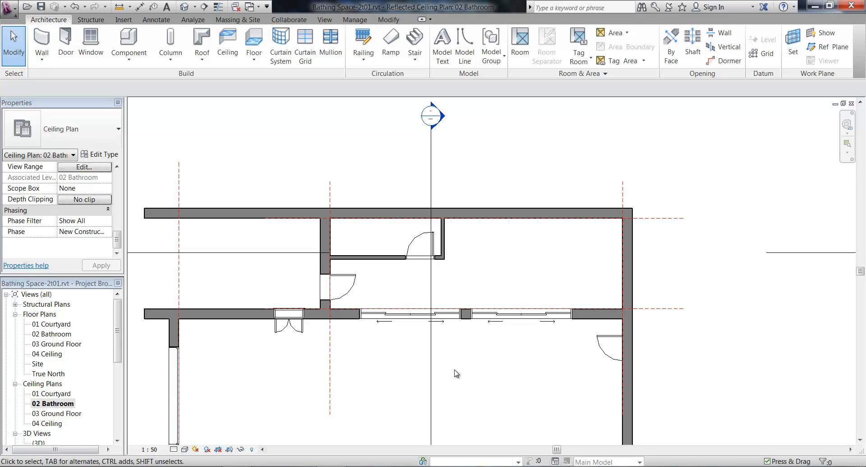
Start a sketched Compound Ceiling Plain on level 04 Ceiling with a height offset of 0.0
scroll(515, 228, up, 2)
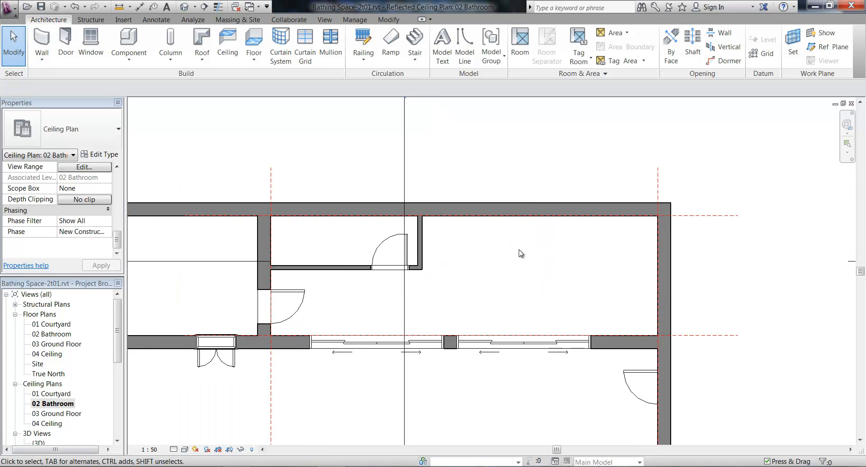
scroll(520, 250, up, 1)
middle_drag(514, 261, 500, 266)
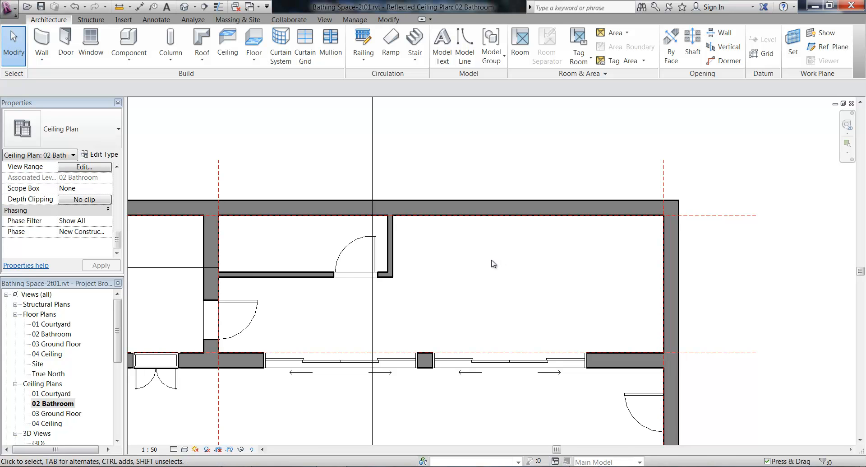
scroll(493, 263, down, 1)
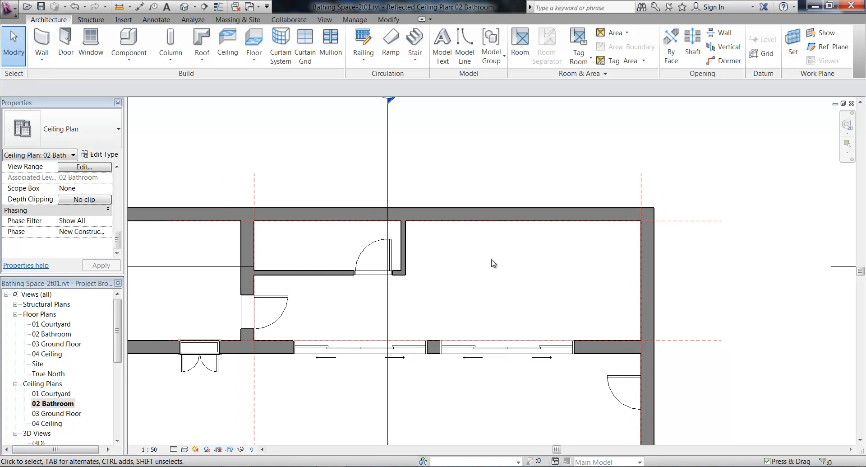
mouse_move(491, 260)
middle_down()
mouse_move(512, 257)
mouse_move(496, 247)
middle_up()
scroll(512, 257, up, 1)
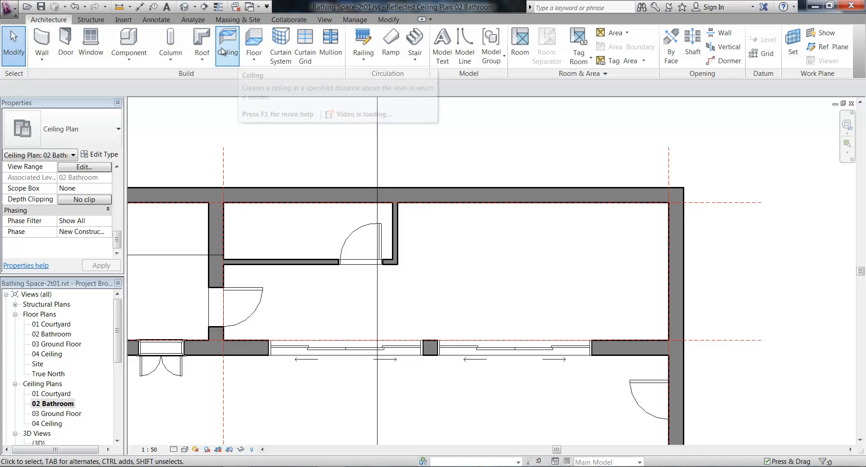
click(234, 56)
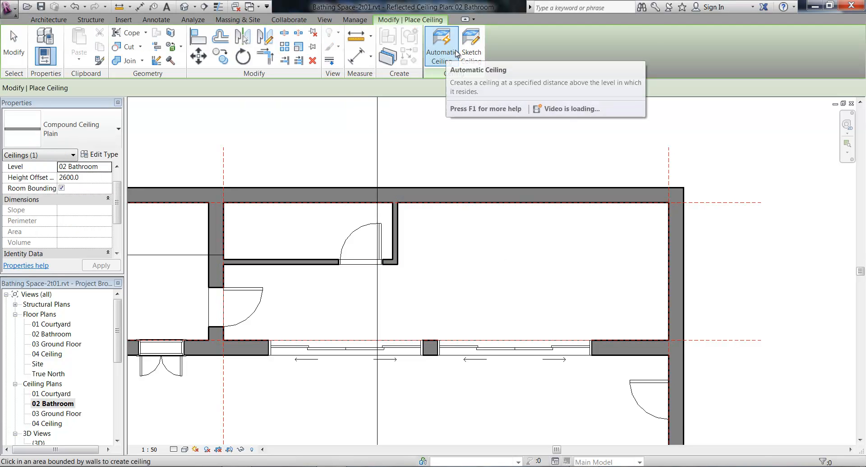
click(479, 55)
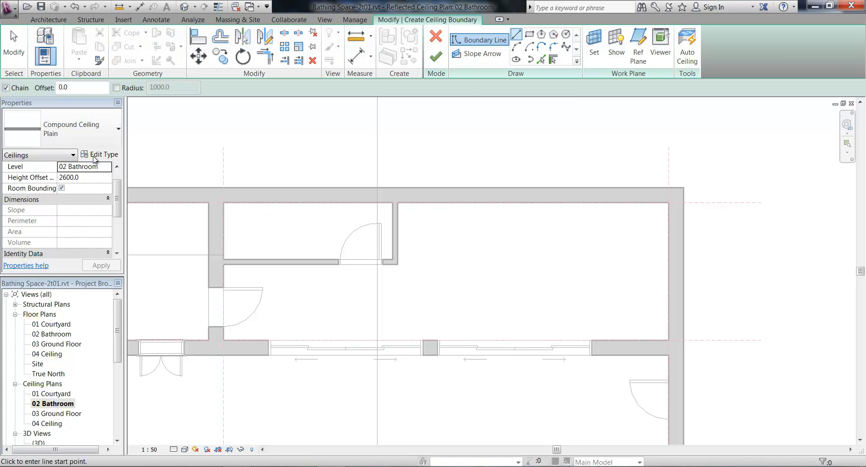
click(79, 166)
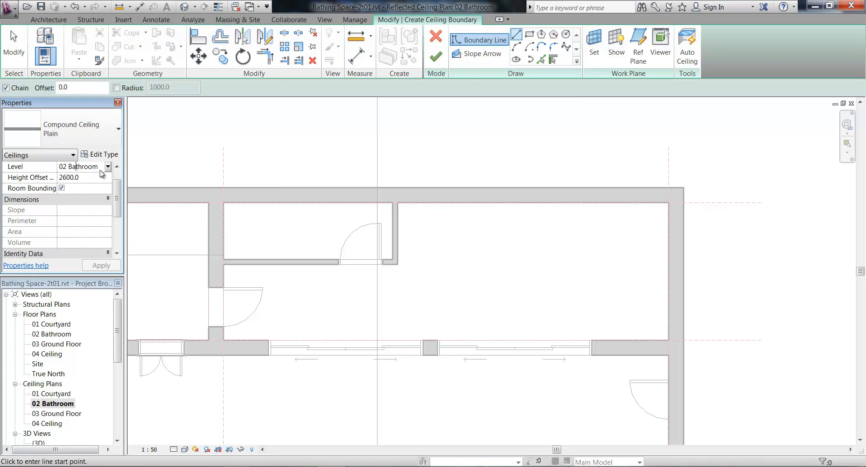
click(108, 166)
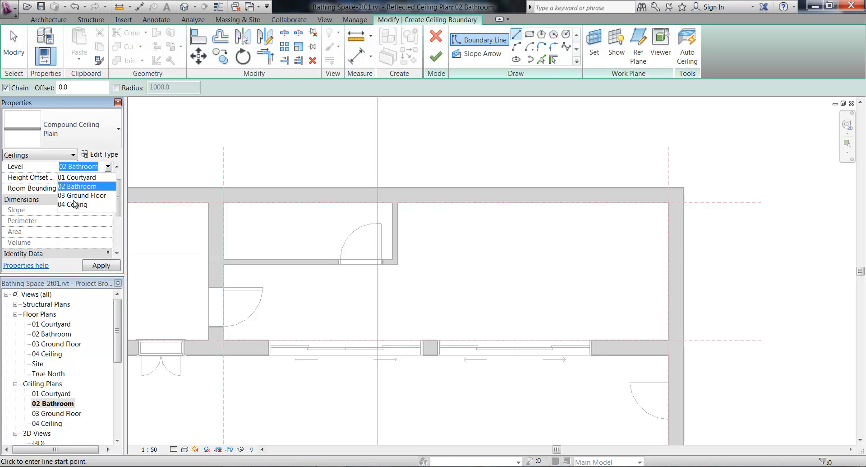
click(80, 204)
click(90, 177)
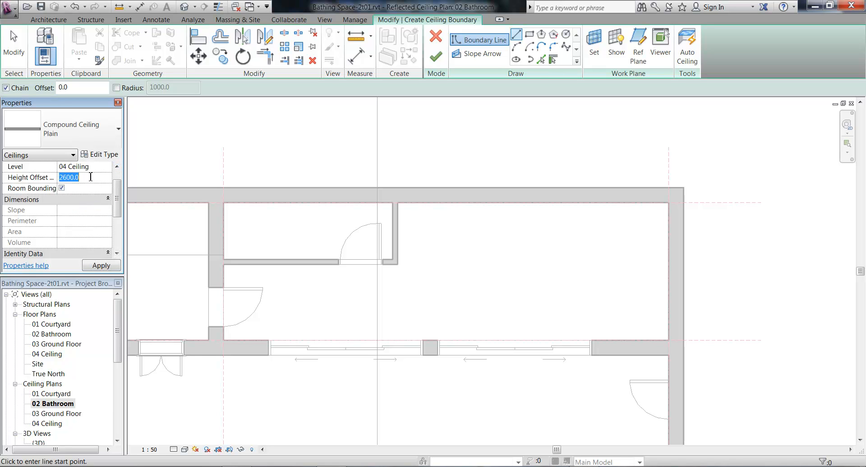
text(0.0)
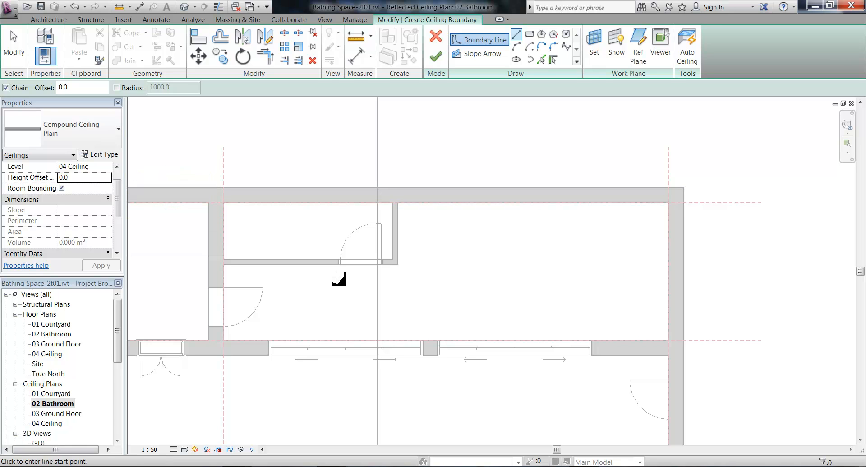
Sketch a closed rectangular ceiling boundary along the inner faces of the long bathroom room's outer walls
click(224, 341)
click(669, 340)
click(669, 202)
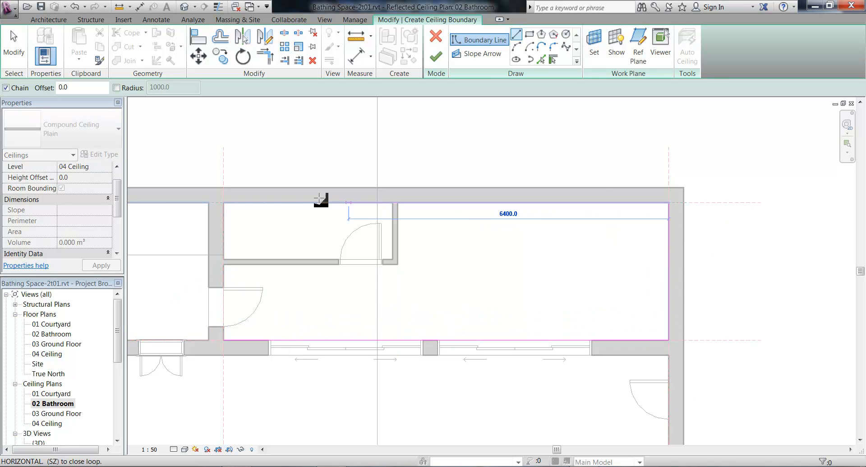
click(226, 202)
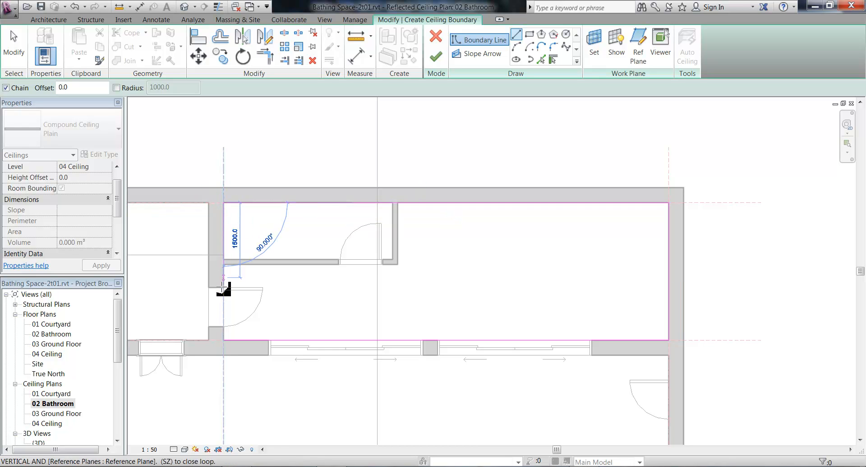
click(227, 340)
middle_drag(385, 314, 437, 309)
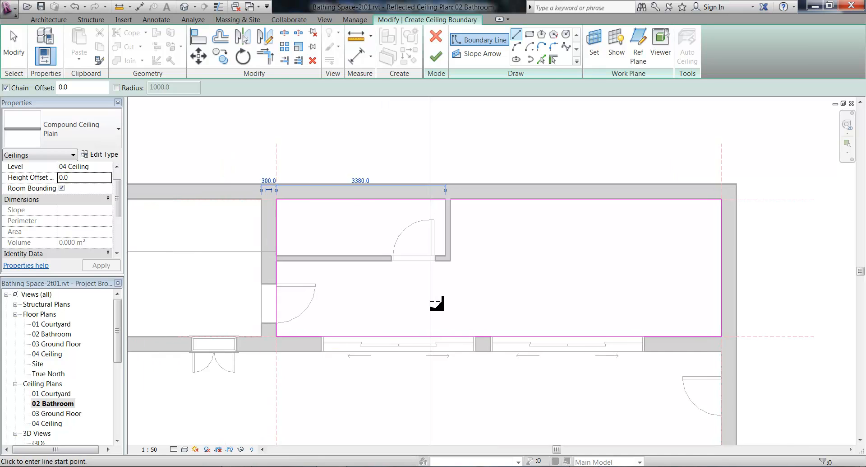
Finish the ceiling boundary sketch to create the Compound Ceiling Plain over the long bathroom room
scroll(436, 302, up, 2)
middle_drag(530, 284, 501, 285)
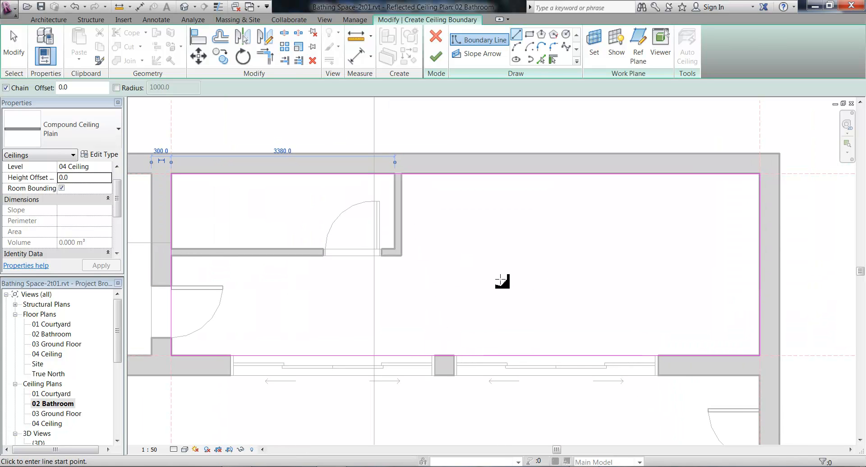
click(436, 55)
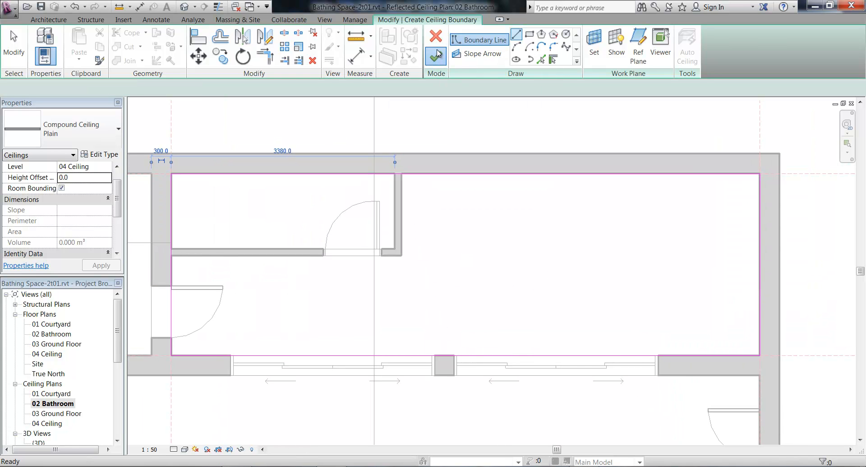
Examine the new bathroom ceiling in the 3D view, checking its fit against the surrounding walls and its properties
click(185, 7)
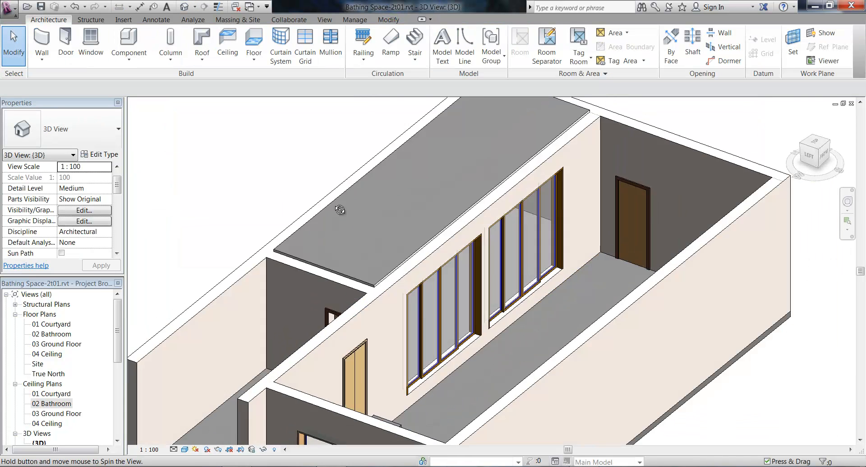
shift+middle_drag(340, 210, 354, 178)
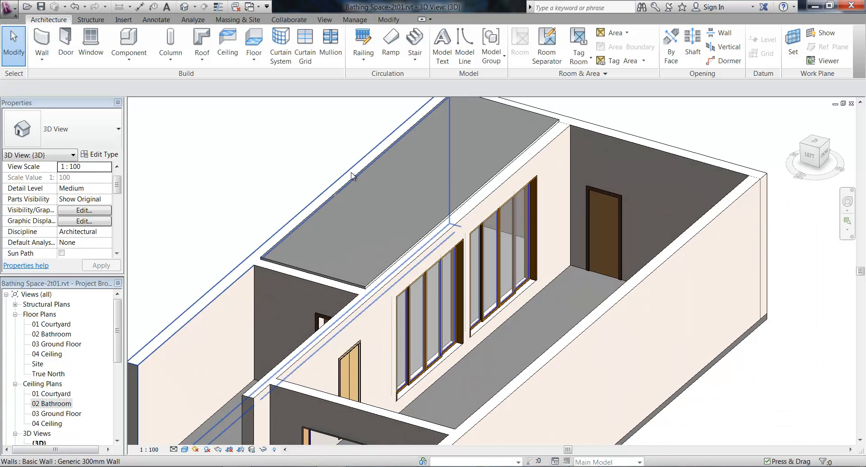
middle_drag(419, 172, 420, 242)
scroll(420, 242, up, 2)
middle_drag(516, 147, 426, 240)
scroll(503, 233, up, 3)
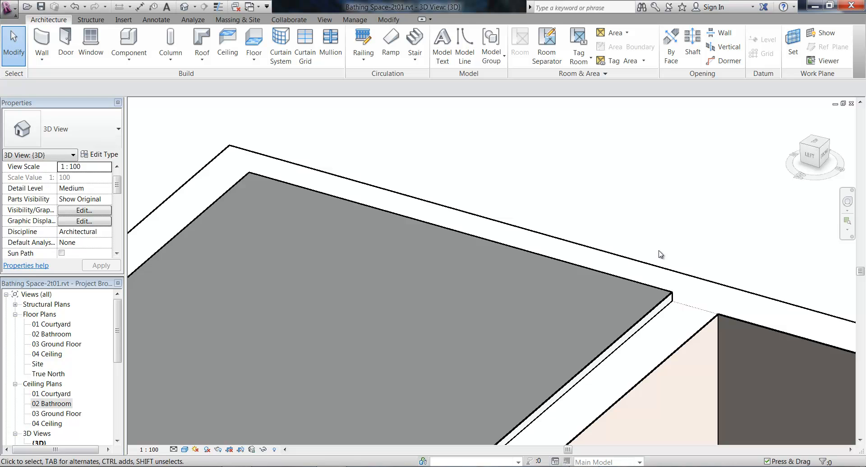
scroll(660, 253, down, 3)
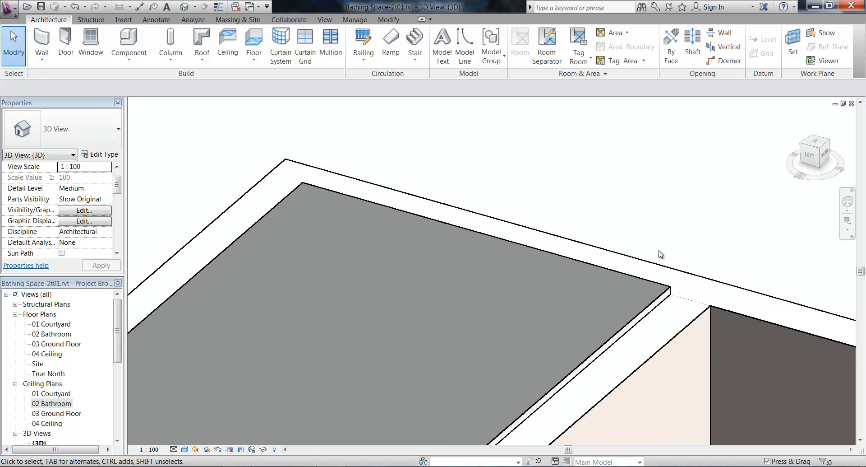
middle_drag(669, 243, 681, 102)
middle_drag(555, 265, 515, 280)
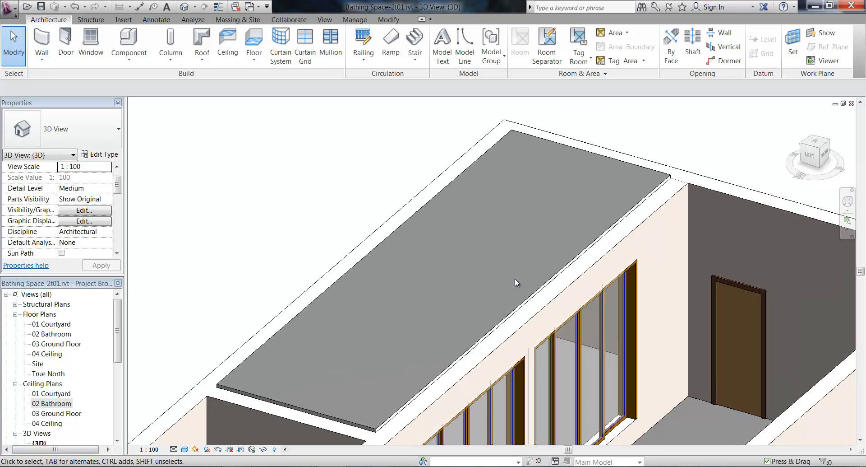
click(547, 284)
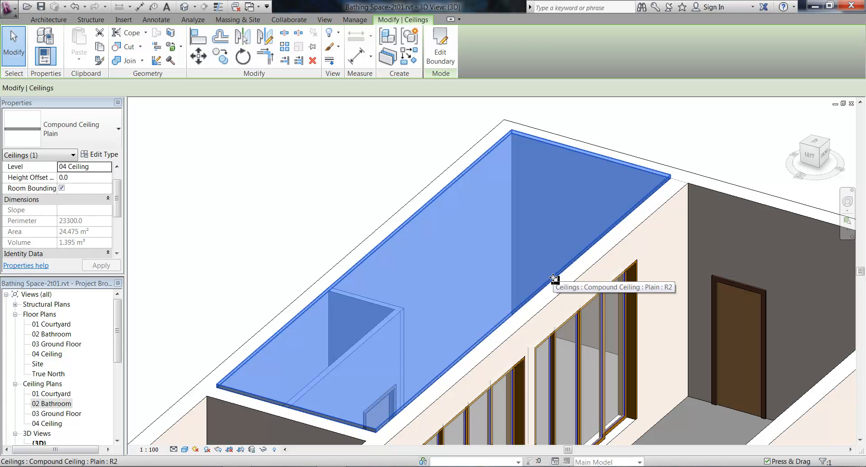
click(659, 293)
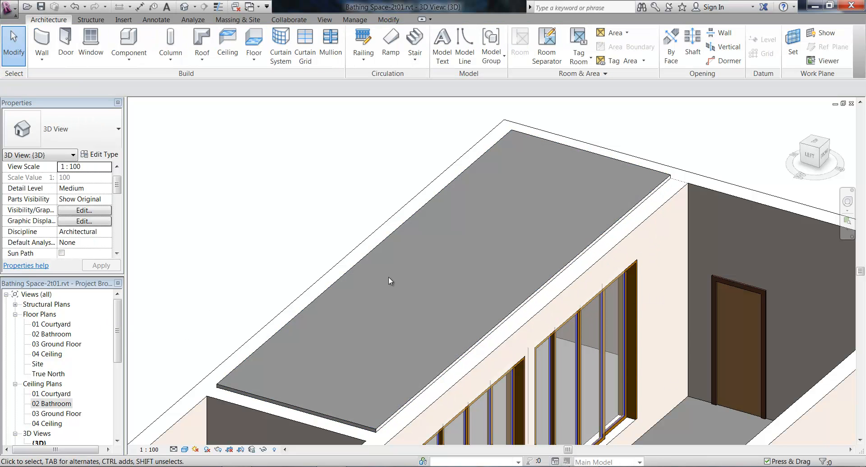
Open the 02 Bathroom floor plan and frame the long bathroom room
double_click(50, 345)
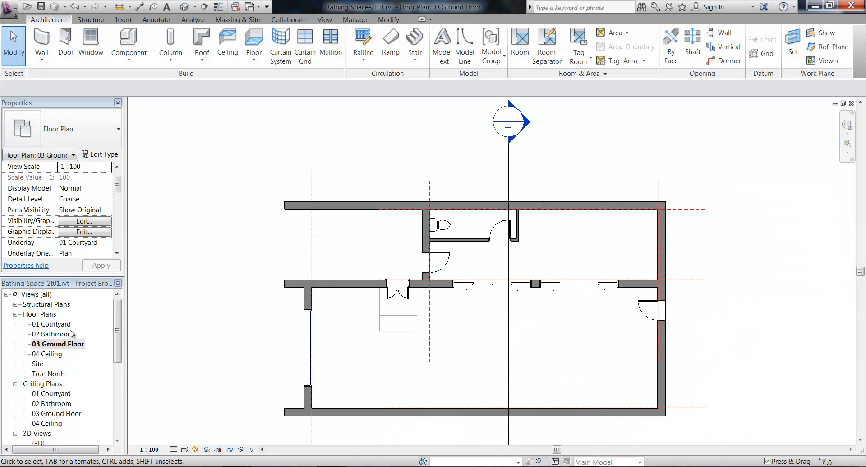
click(56, 334)
double_click(55, 334)
mouse_move(559, 260)
middle_down()
mouse_move(528, 269)
mouse_move(469, 263)
middle_up()
scroll(521, 261, up, 1)
scroll(484, 277, up, 1)
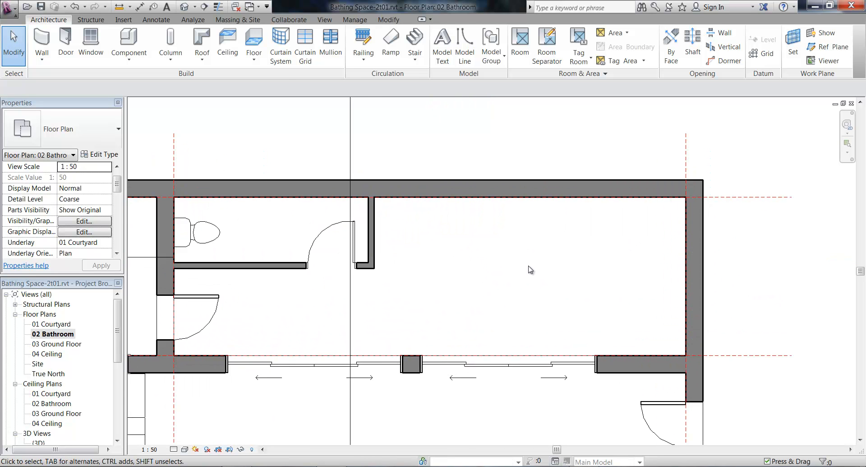
Start an in-place component in the Casework category and name it Bath
click(122, 63)
click(135, 101)
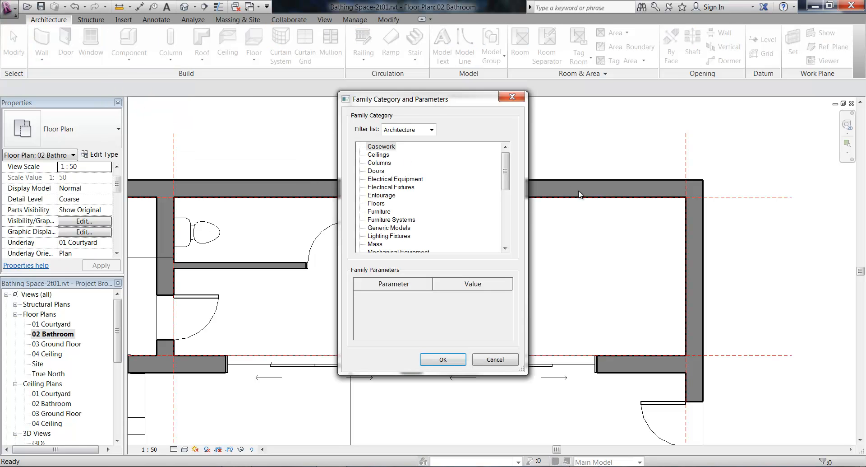
click(375, 149)
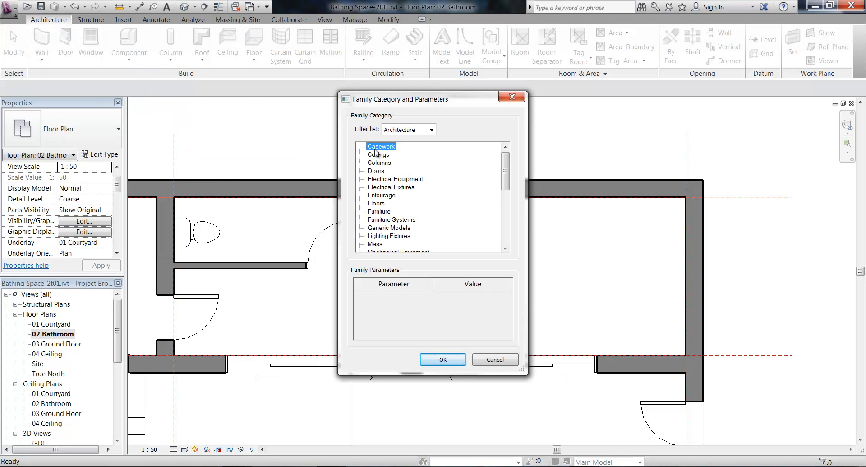
click(451, 360)
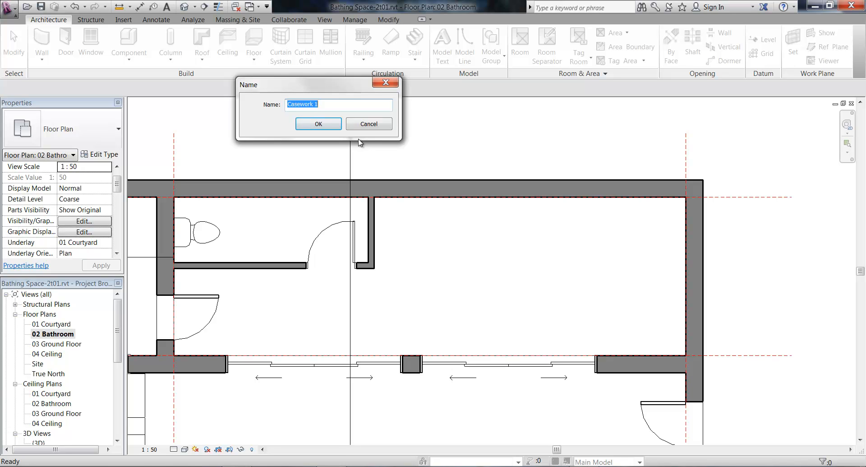
text(Bath)
click(326, 126)
middle_drag(637, 265, 528, 287)
scroll(569, 220, up, 1)
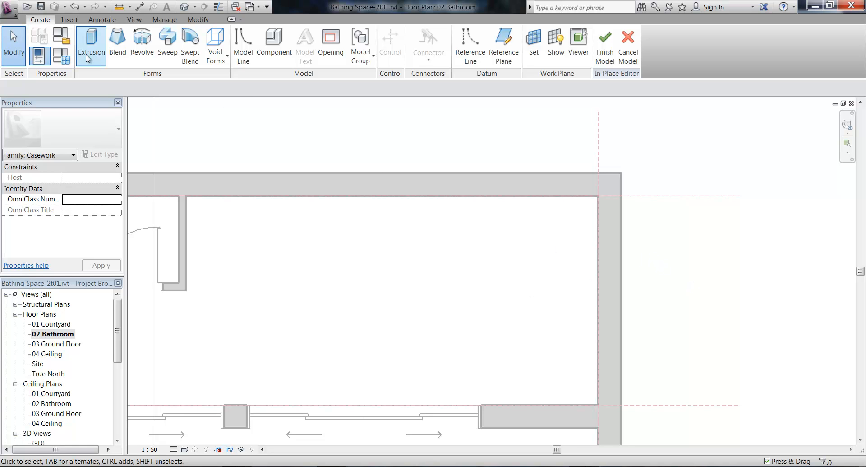
Start a solid extrusion and sketch a rectangle about 1852 by 2750 mm across the room's end opposite the toilet
click(216, 45)
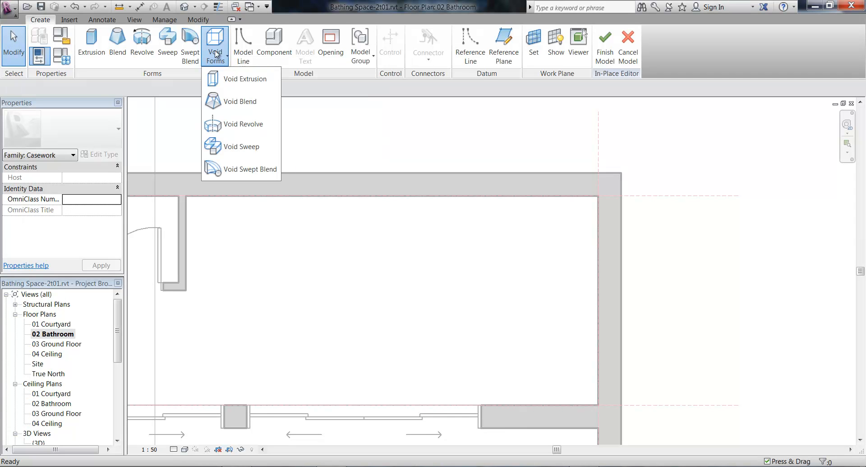
click(121, 90)
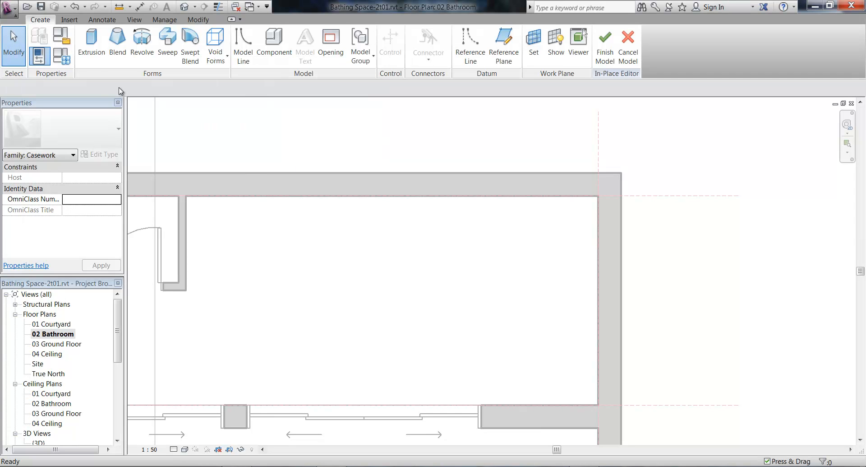
click(98, 58)
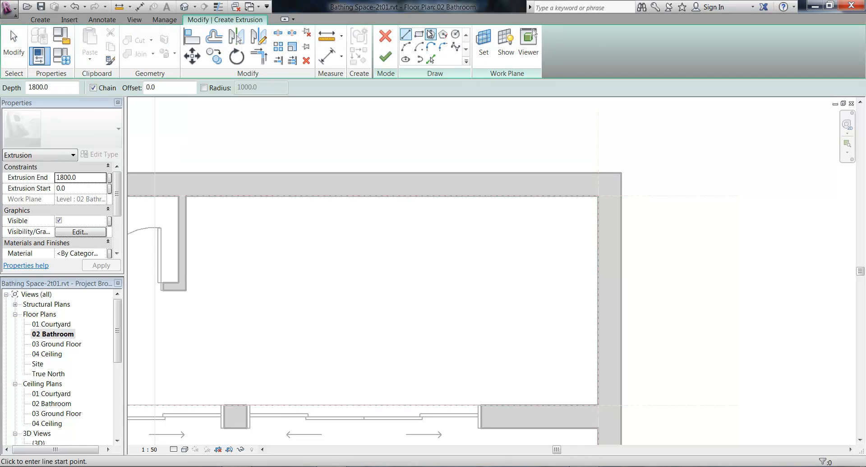
click(419, 36)
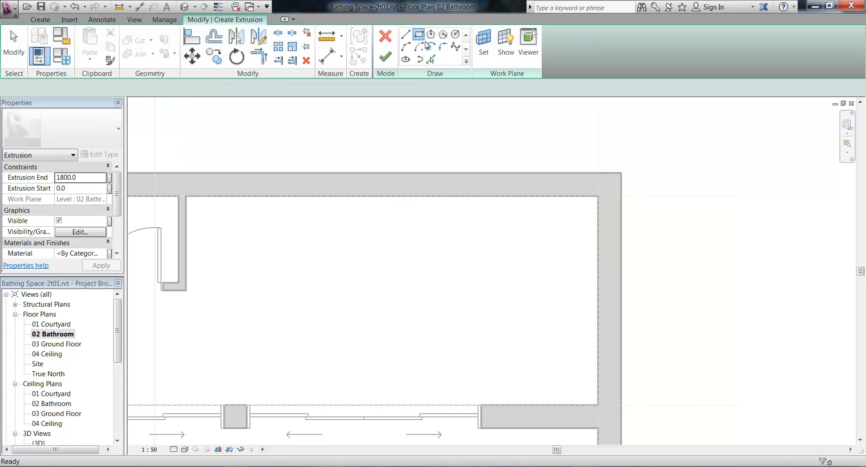
click(598, 196)
click(469, 400)
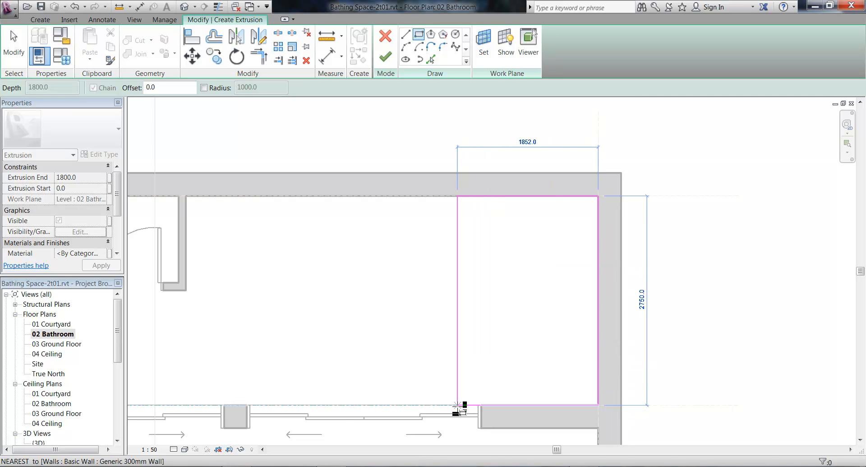
scroll(493, 341, up, 1)
scroll(494, 341, up, 1)
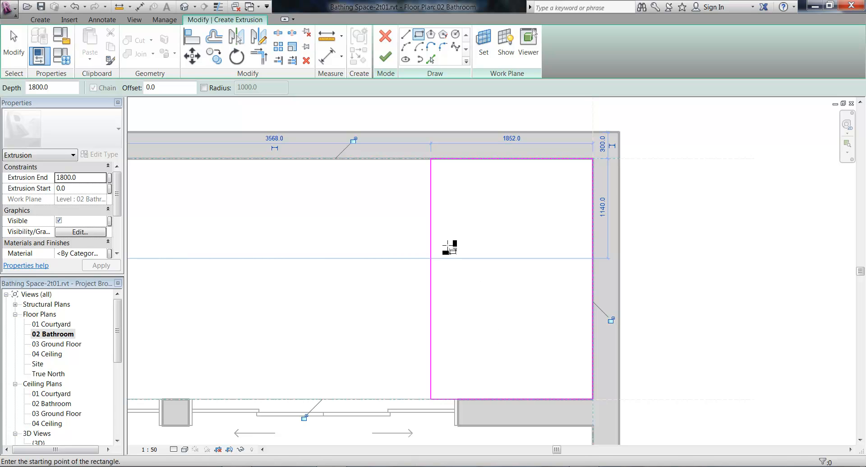
scroll(448, 245, down, 1)
mouse_move(513, 322)
middle_down()
mouse_move(568, 325)
mouse_move(523, 320)
mouse_move(489, 340)
middle_up()
scroll(524, 322, up, 1)
key(Escape)
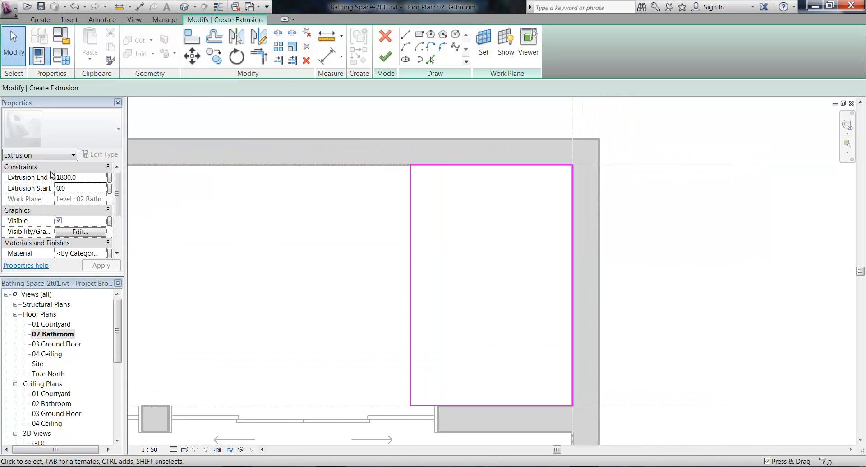
middle_drag(346, 340, 399, 327)
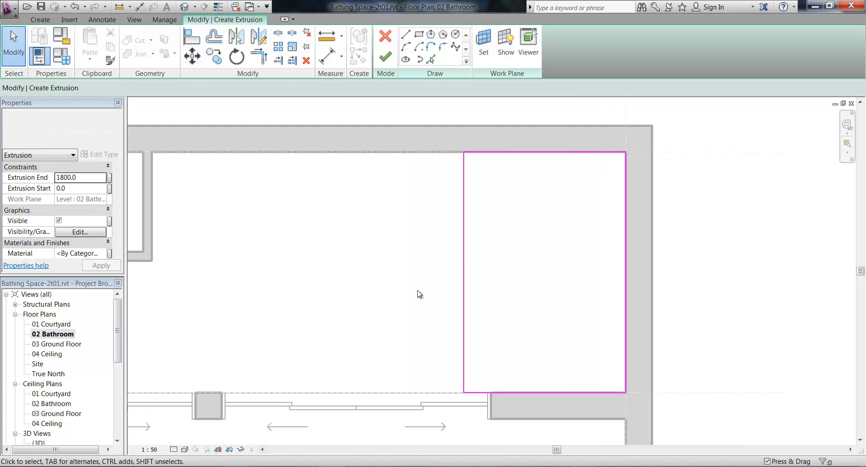
Set the bath extrusion's end to 300 mm with its start at 0.0 and finish the extrusion
click(419, 34)
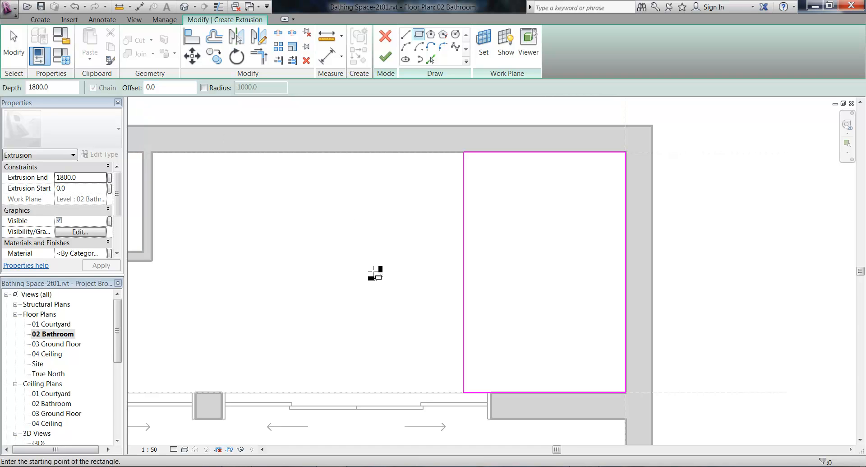
key(Escape)
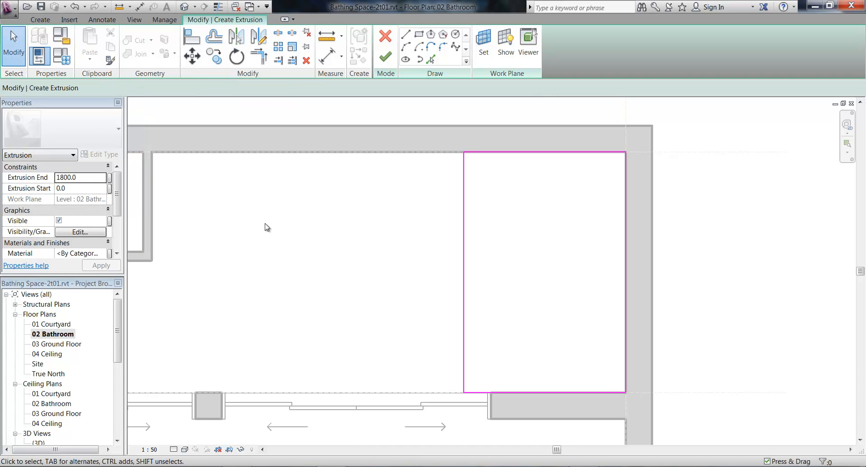
click(84, 178)
click(83, 178)
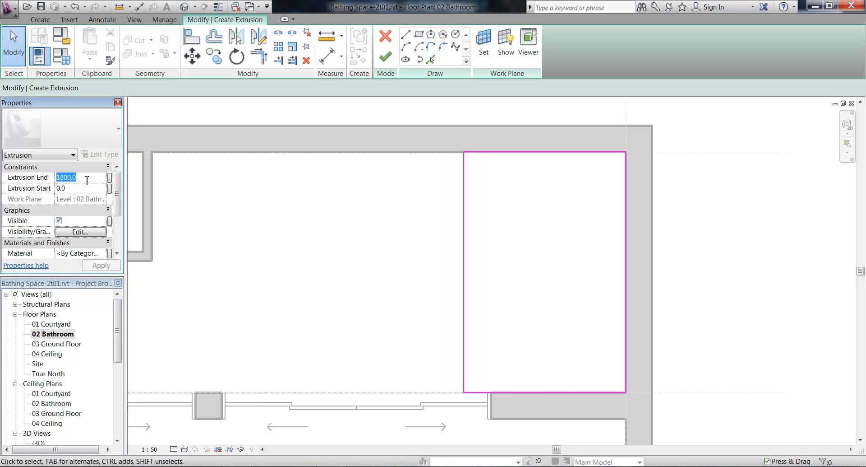
click(73, 189)
click(84, 177)
text(3)
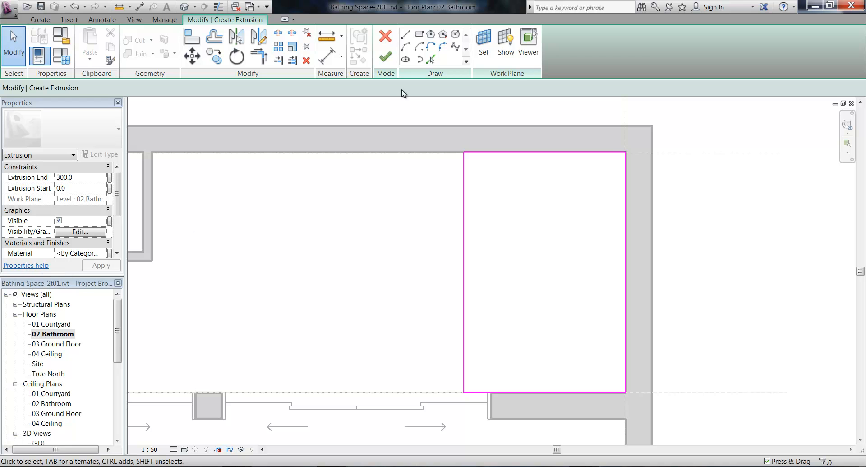
click(385, 57)
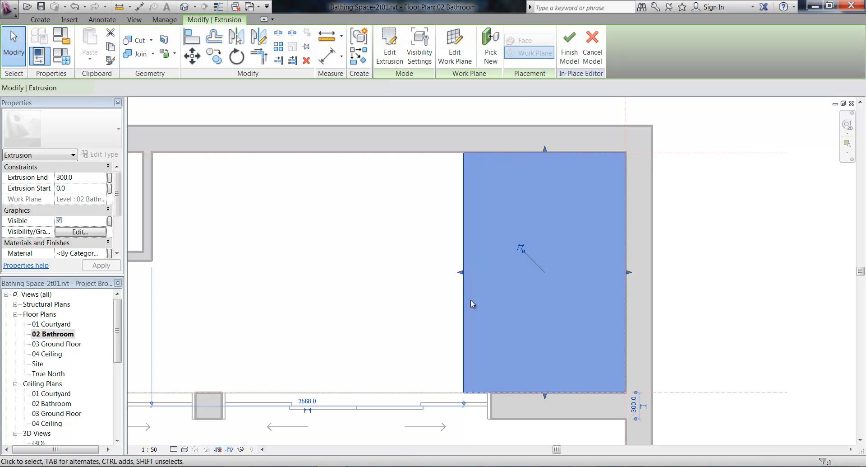
click(76, 179)
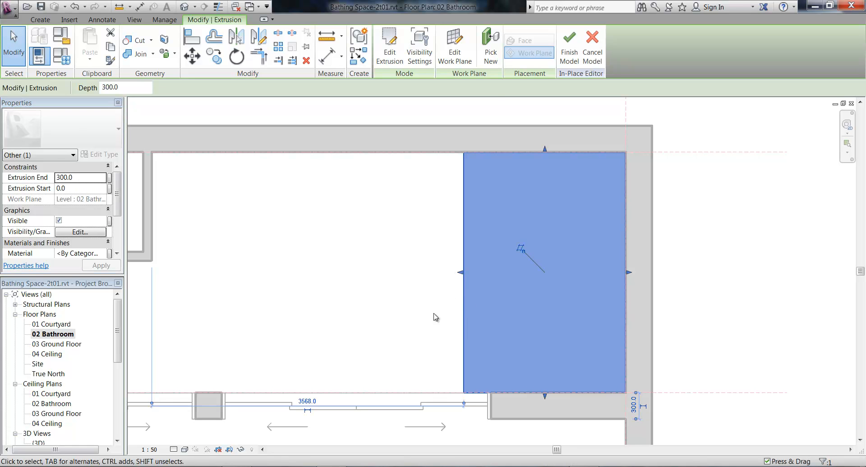
click(371, 257)
Finish the in-place Bath model without adding a void form
scroll(451, 280, down, 3)
scroll(535, 253, up, 3)
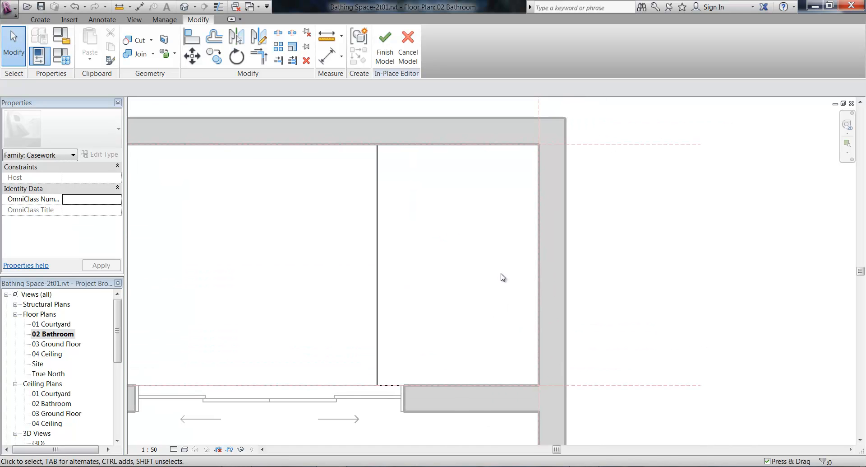
middle_drag(447, 287, 428, 292)
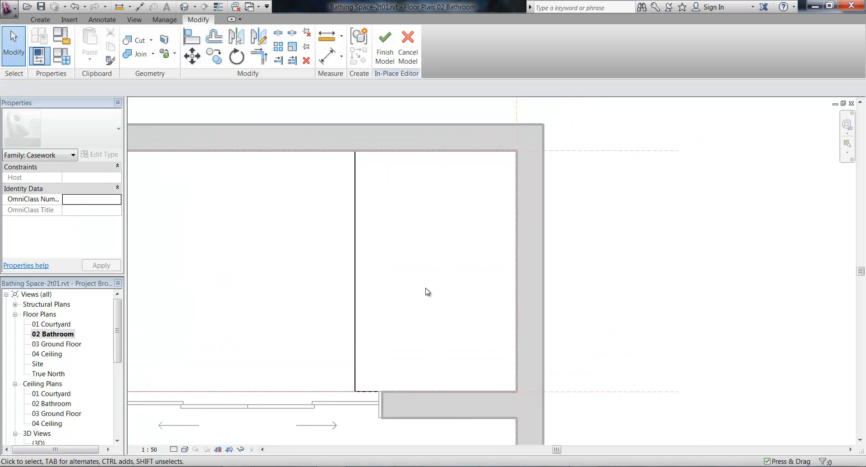
click(33, 18)
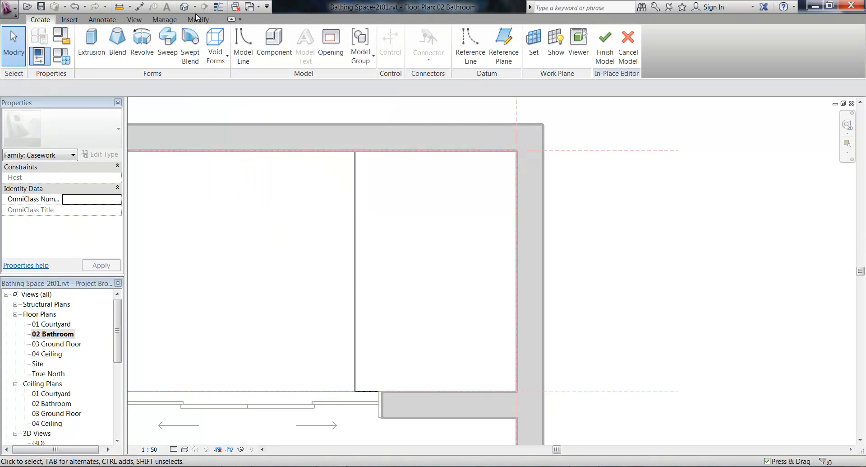
click(221, 50)
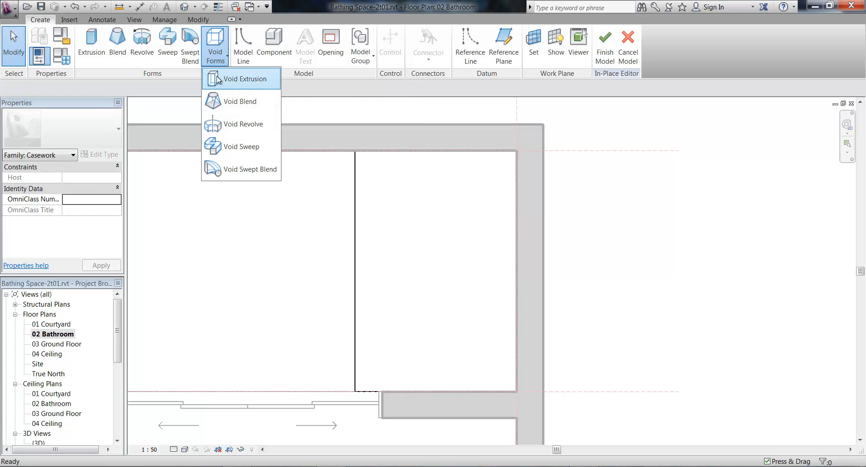
click(286, 275)
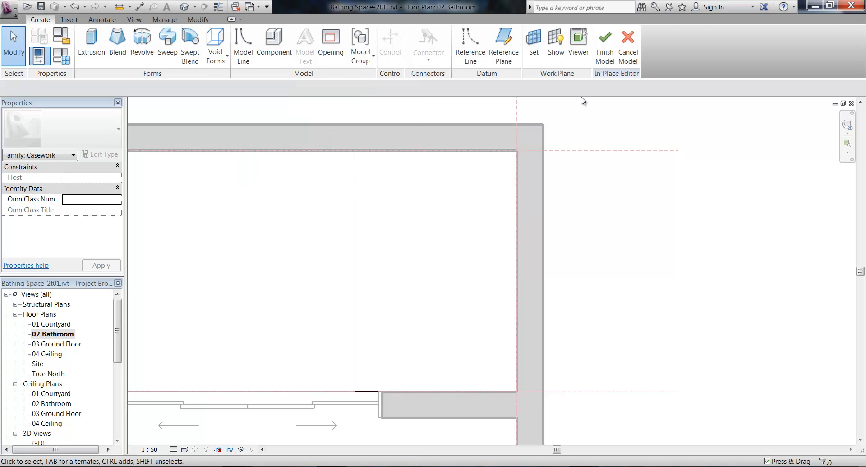
click(605, 51)
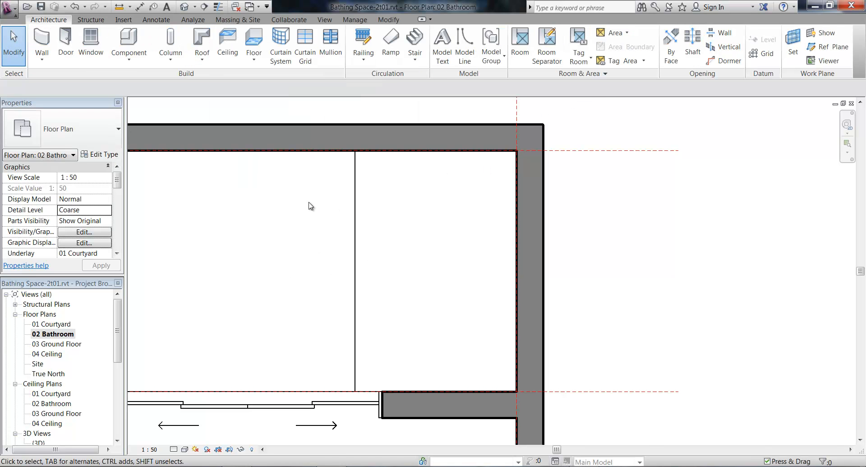
Edit the bath in place and sketch a void extrusion rectangle about 1120 by 2000 mm inside its outline
click(356, 204)
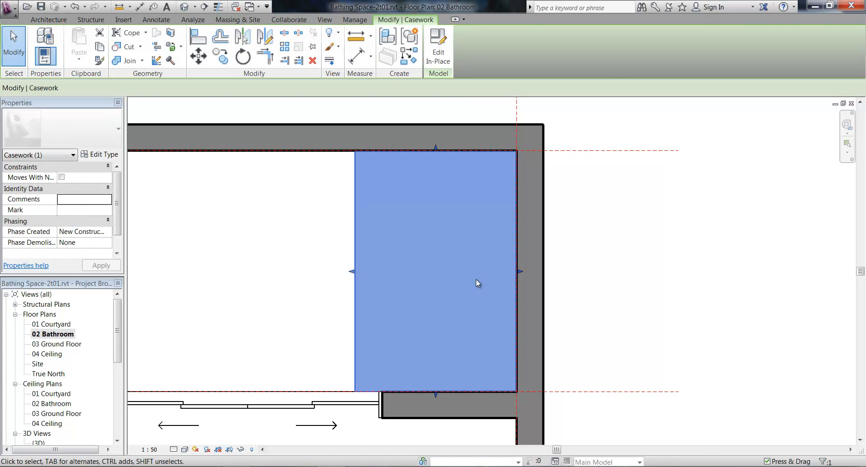
click(435, 50)
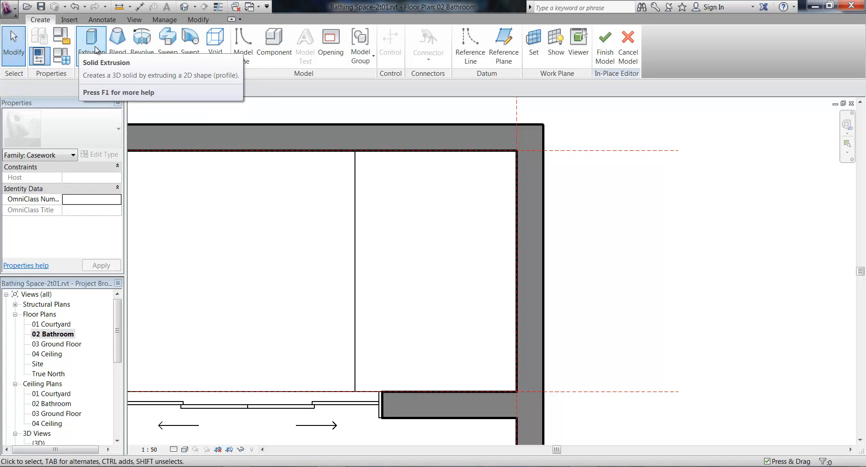
click(210, 57)
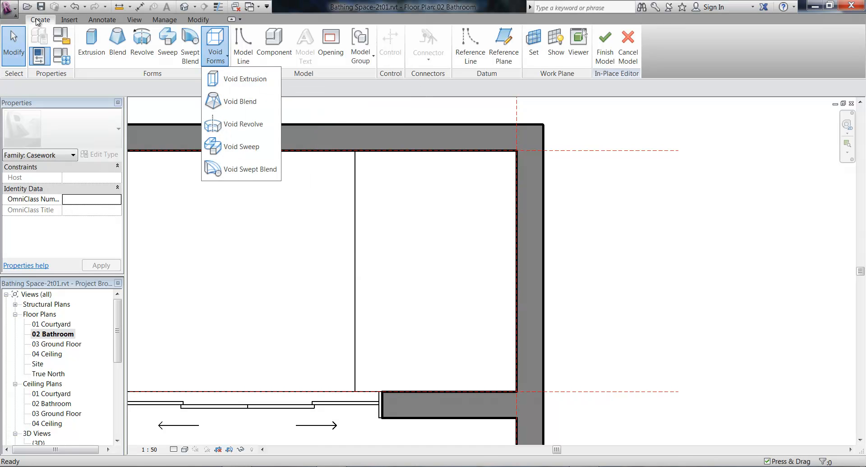
click(233, 80)
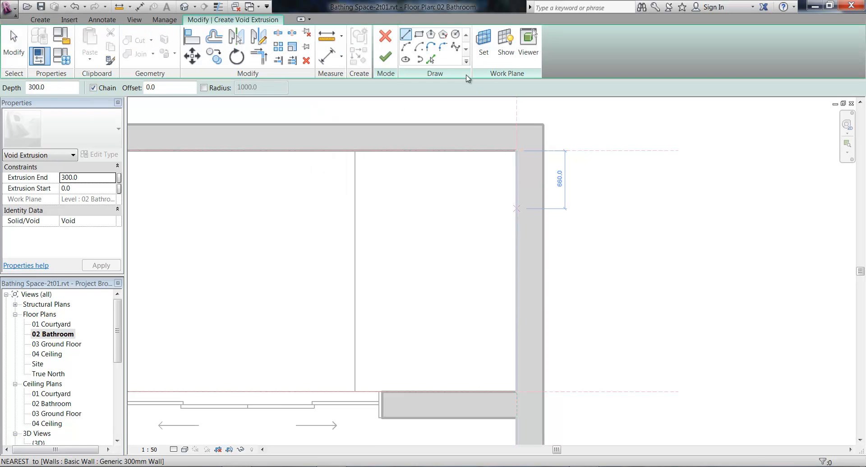
click(419, 34)
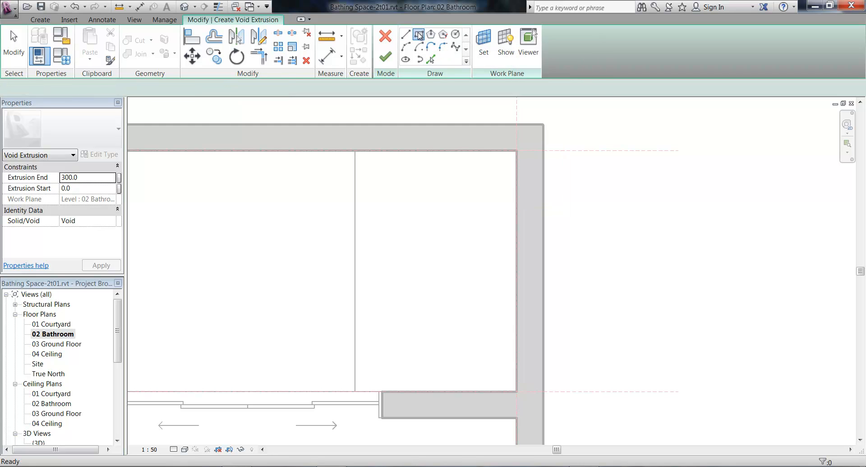
click(487, 182)
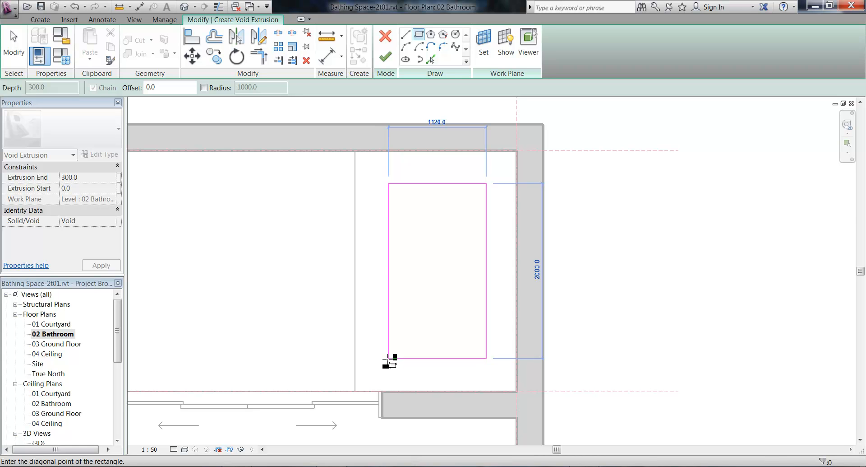
click(389, 359)
middle_drag(432, 283, 414, 275)
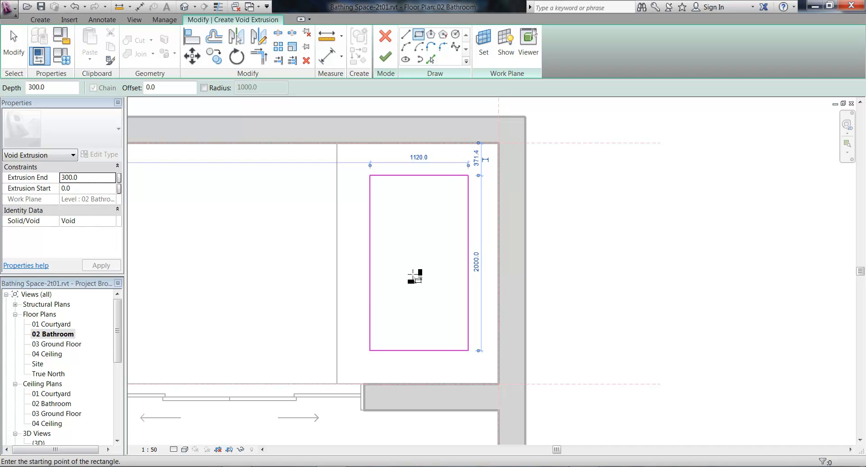
key(Escape)
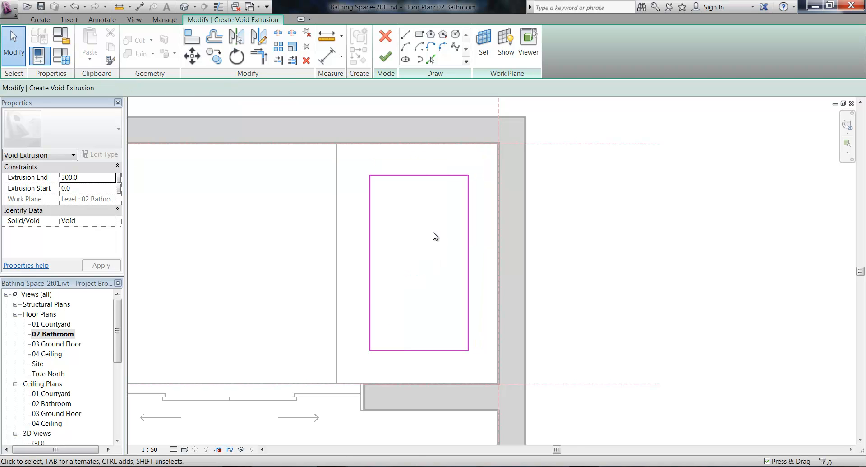
Select the void rectangle's upper edge to adjust its distance from the adjacent wall
scroll(449, 228, up, 4)
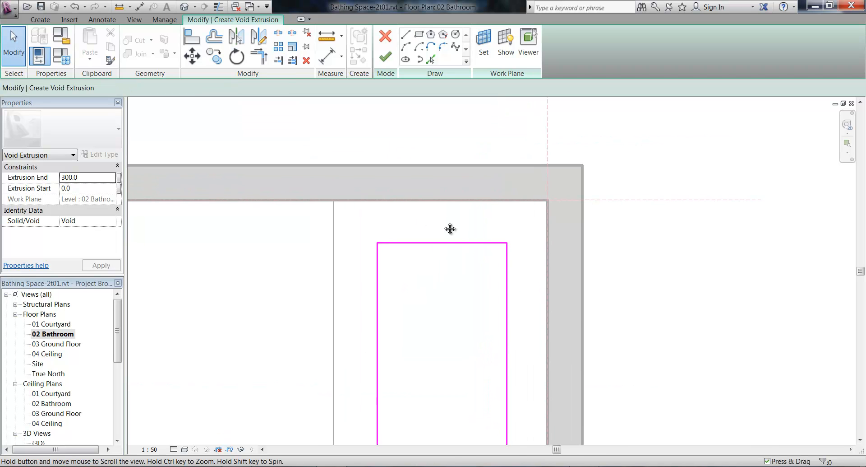
click(427, 260)
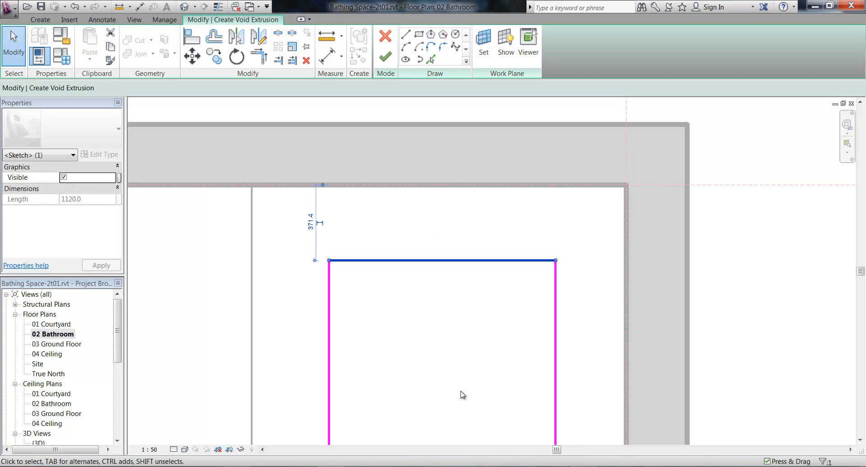
Set the void sketch's upper edge 300 mm from the top wall's inner face
click(311, 221)
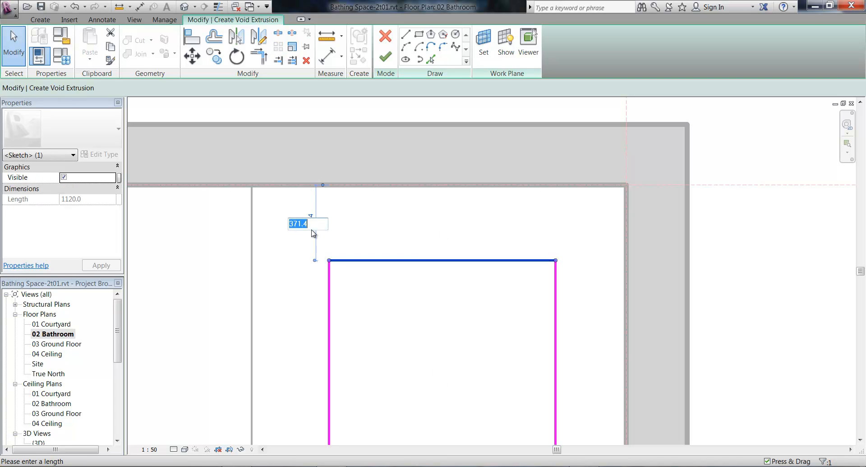
text(300)
key(Return)
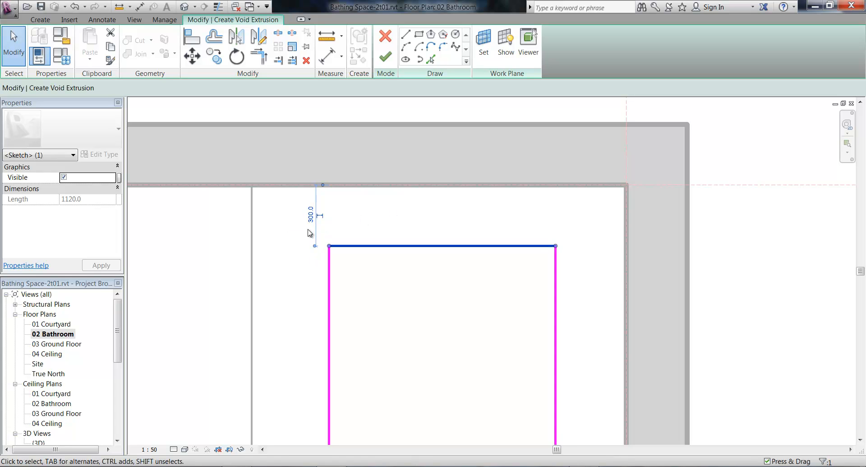
click(431, 321)
scroll(451, 334, down, 5)
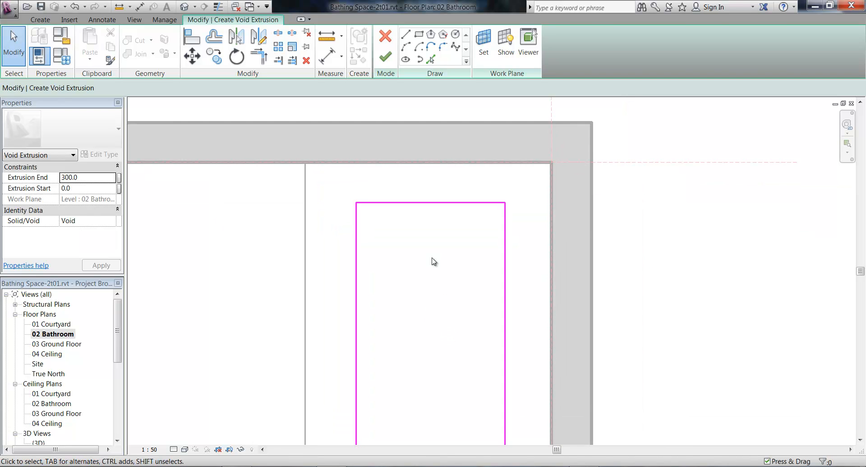
Set the void sketch's right edge 300 mm from the adjacent outer wall's inner face
click(475, 280)
middle_drag(483, 313, 519, 265)
scroll(519, 265, up, 3)
click(569, 238)
text(300)
key(Return)
Set the void sketch's lower edge 300 mm from the wall below it
click(412, 211)
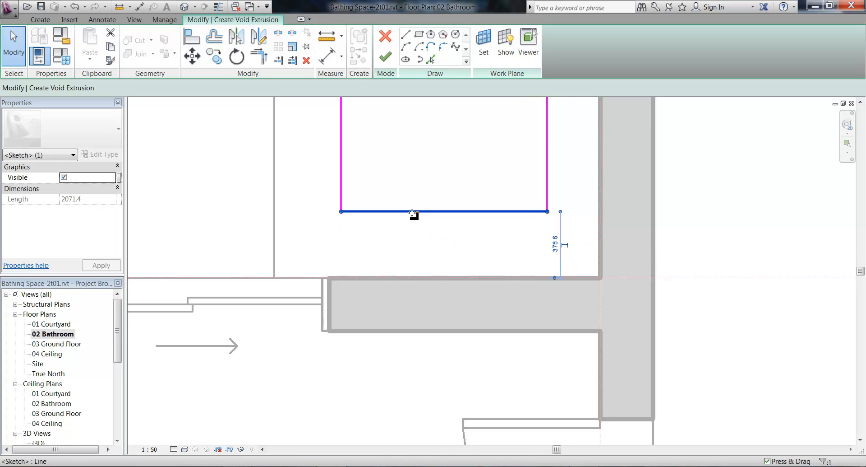
click(555, 245)
text(3)
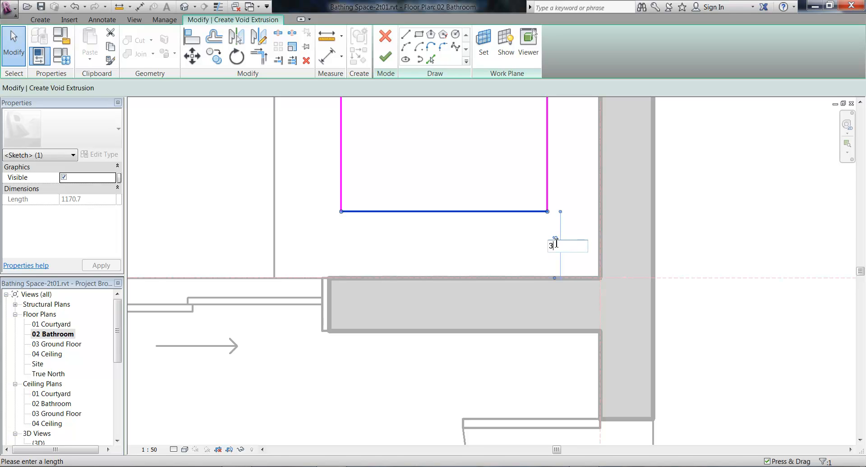
text(00)
key(Return)
scroll(476, 342, down, 4)
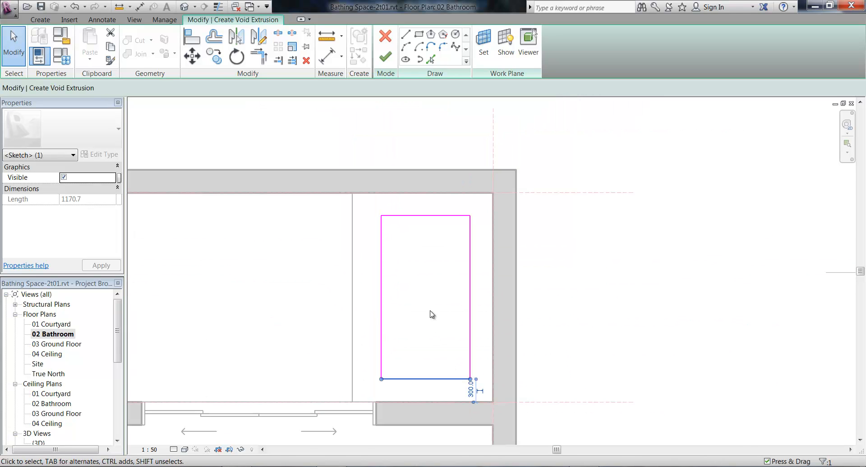
Select the void sketch's left edge and move its temporary dimension's witness line to the casework's left edge
click(382, 311)
middle_drag(409, 233, 563, 241)
scroll(522, 256, down, 2)
middle_drag(443, 275, 504, 302)
scroll(371, 292, down, 4)
mouse_move(374, 292)
middle_down()
mouse_move(437, 280)
mouse_move(510, 229)
mouse_move(461, 208)
mouse_move(473, 244)
mouse_move(588, 242)
middle_up()
scroll(469, 208, up, 2)
scroll(520, 248, down, 1)
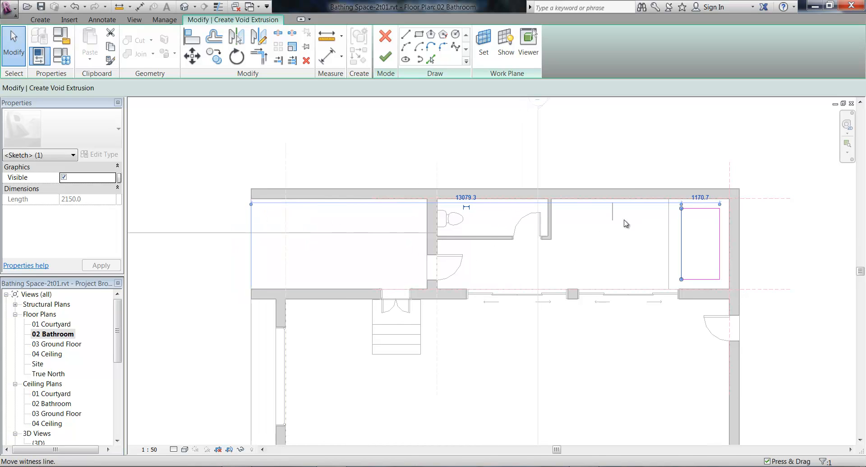
drag(669, 216, 669, 216)
scroll(705, 188, up, 3)
middle_drag(705, 188, 626, 187)
scroll(585, 218, up, 3)
middle_drag(645, 283, 597, 301)
scroll(538, 290, up, 3)
Set the void sketch's left edge 300 mm from the casework's left edge
click(476, 198)
click(521, 246)
click(485, 198)
text(3)
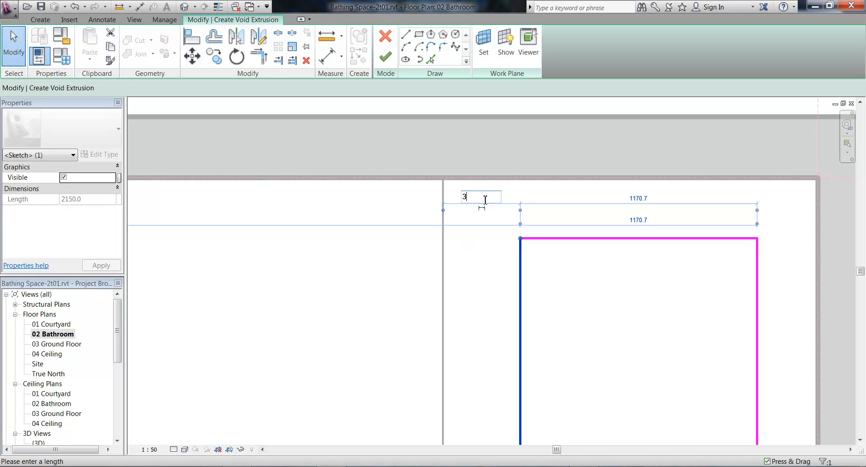
key(Return)
click(390, 266)
scroll(392, 275, down, 3)
middle_drag(394, 276, 399, 237)
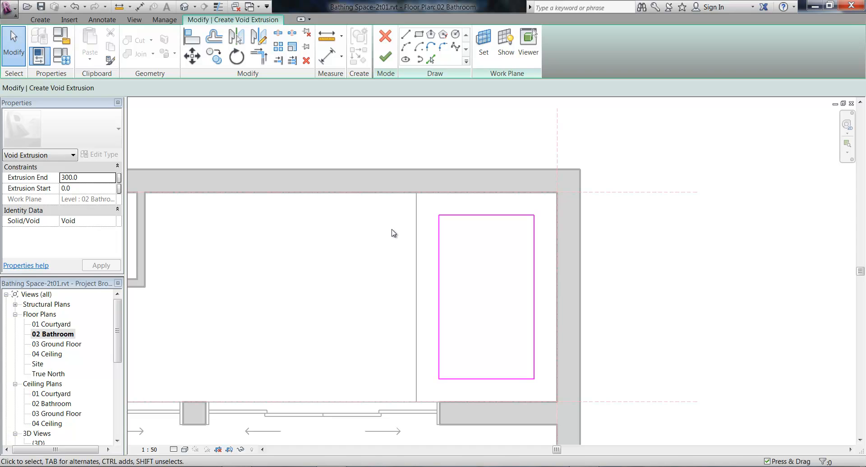
Finish the void extrusion's sketch and deselect the void
click(387, 55)
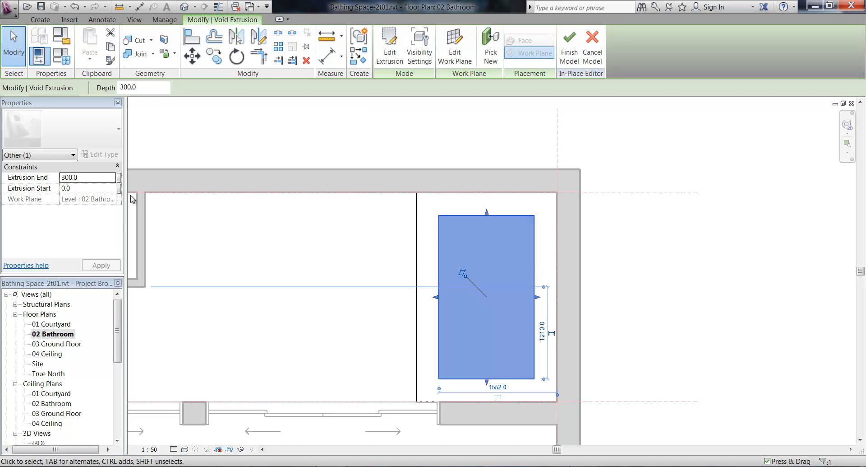
click(311, 263)
scroll(323, 266, down, 2)
middle_drag(324, 267, 528, 247)
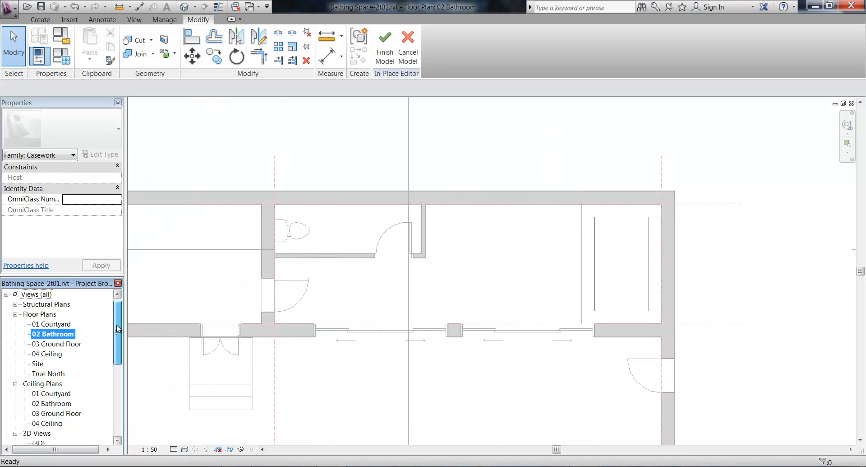
Open the Section 1 view and check the solid casework extrusion beside the 02 Bathroom level
scroll(91, 352, down, 4)
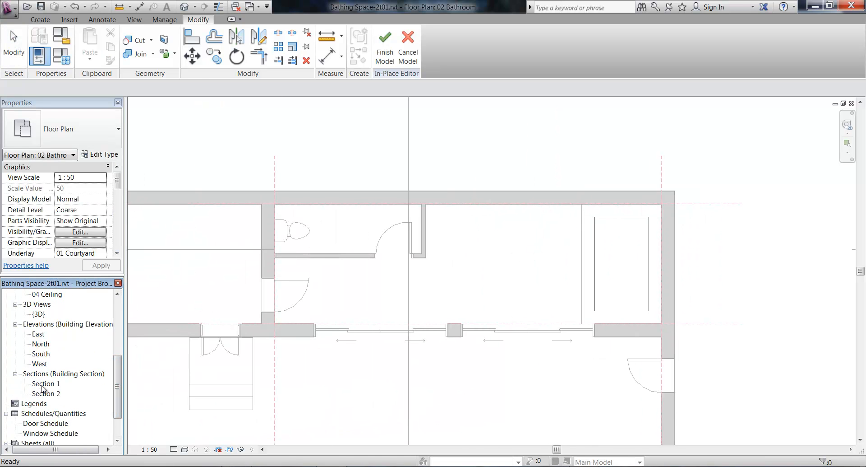
double_click(45, 383)
middle_drag(380, 258, 462, 196)
scroll(458, 324, up, 3)
middle_drag(498, 315, 378, 294)
scroll(318, 264, up, 2)
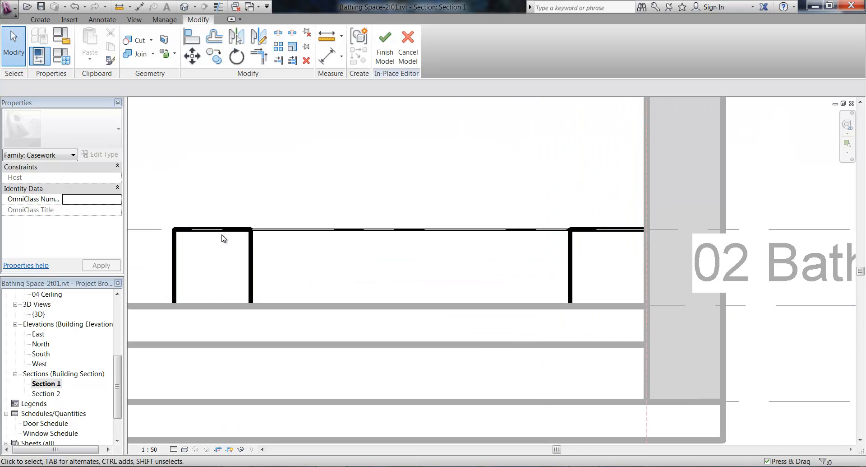
click(206, 231)
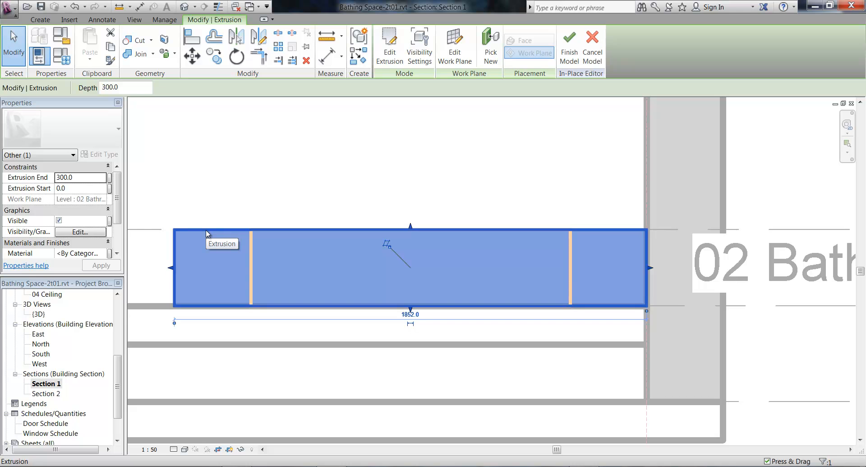
click(260, 179)
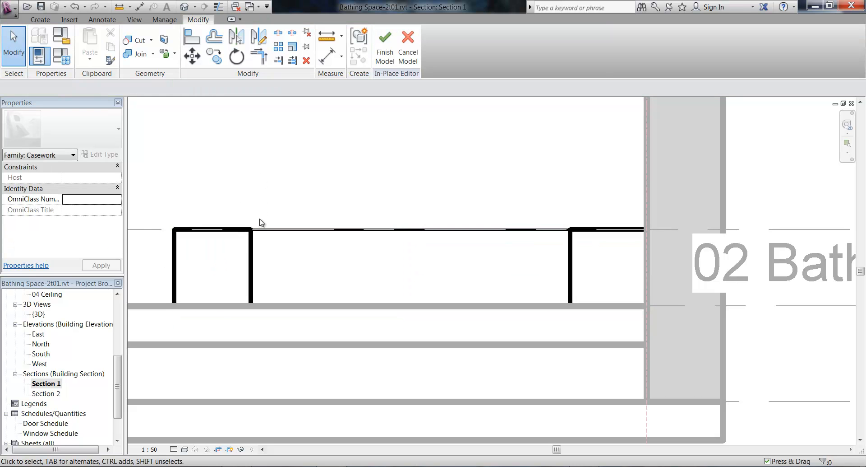
Stretch the void extrusion's base down to the top of the lower floor slab, giving an extrusion start of -375
click(251, 251)
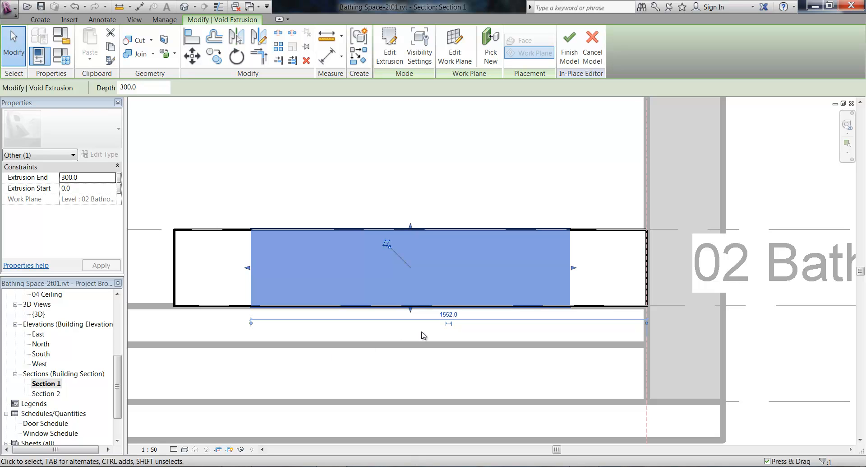
scroll(332, 191, down, 2)
middle_drag(327, 218, 326, 218)
scroll(358, 339, up, 1)
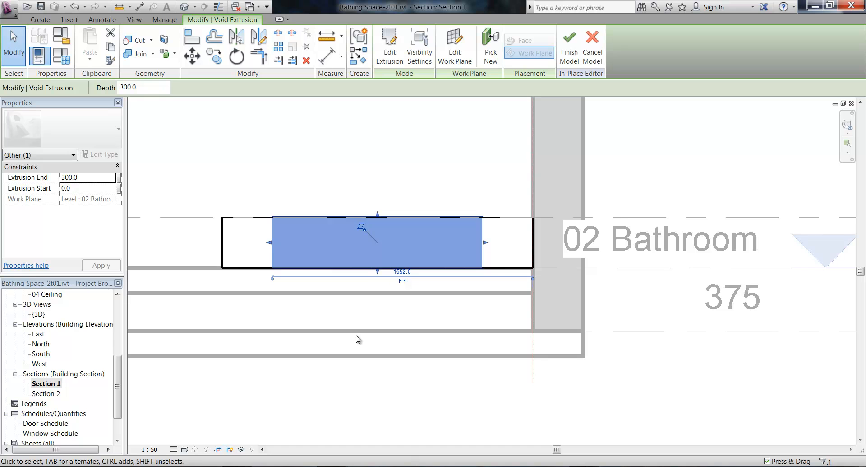
middle_drag(358, 338, 439, 333)
scroll(439, 333, up, 1)
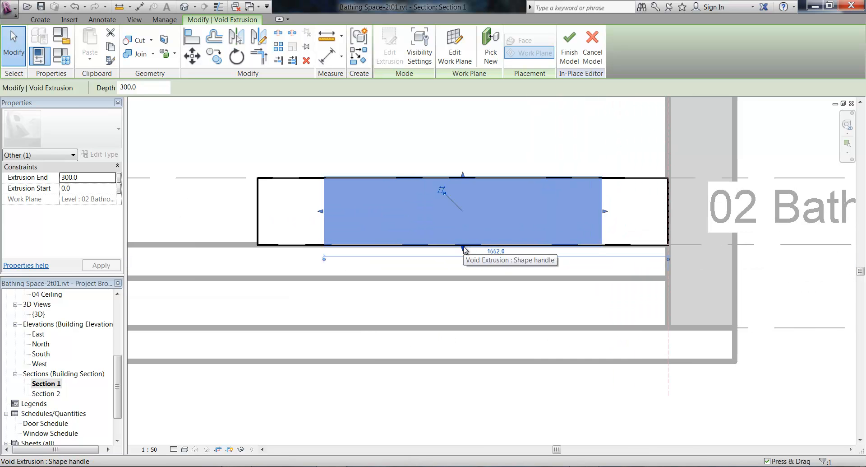
drag(463, 248, 470, 330)
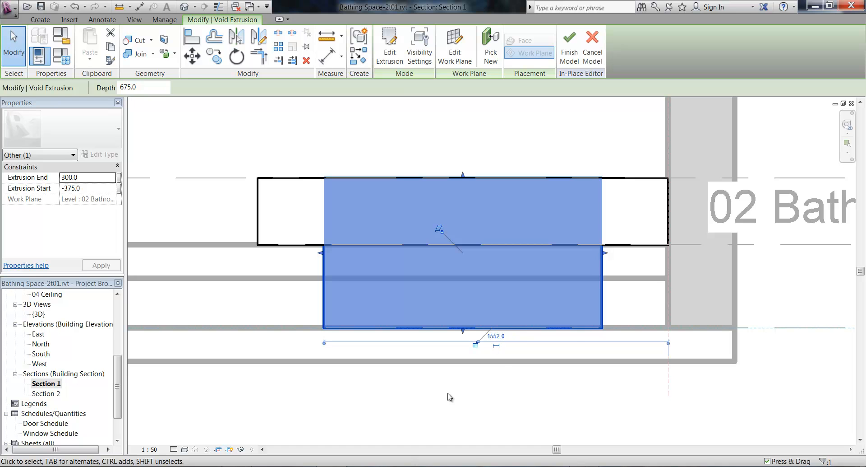
key(Escape)
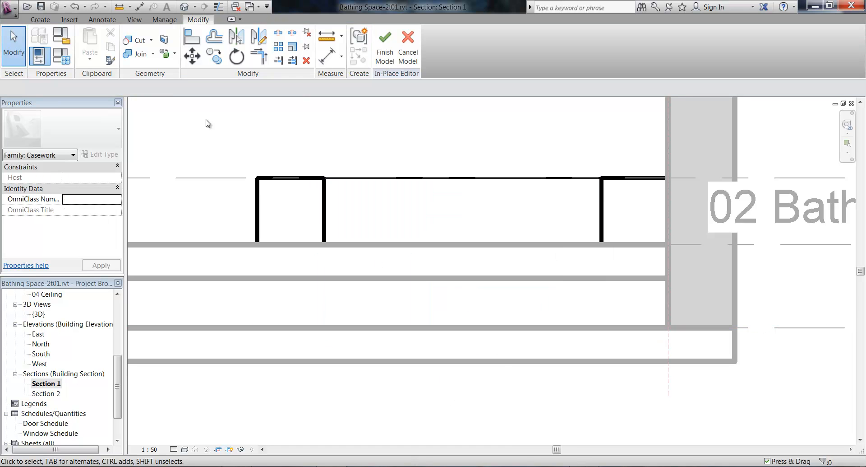
Cut the upper Generic 150mm floor directly beneath the casework with the void extrusion
click(134, 43)
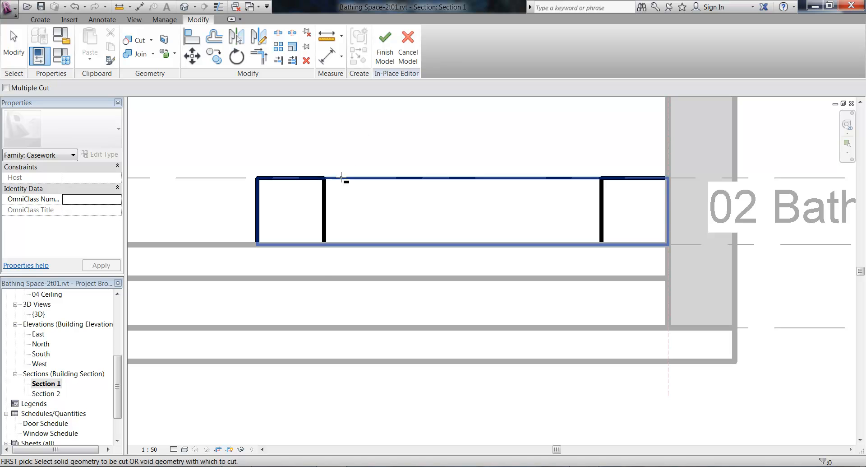
click(324, 194)
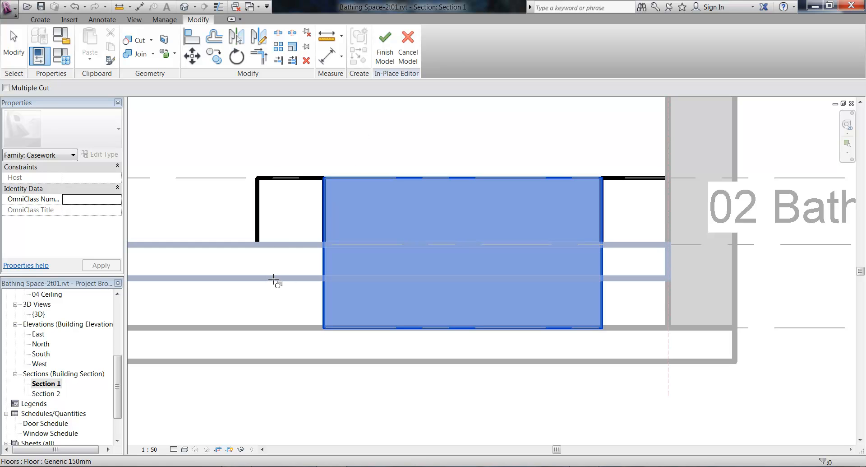
click(273, 278)
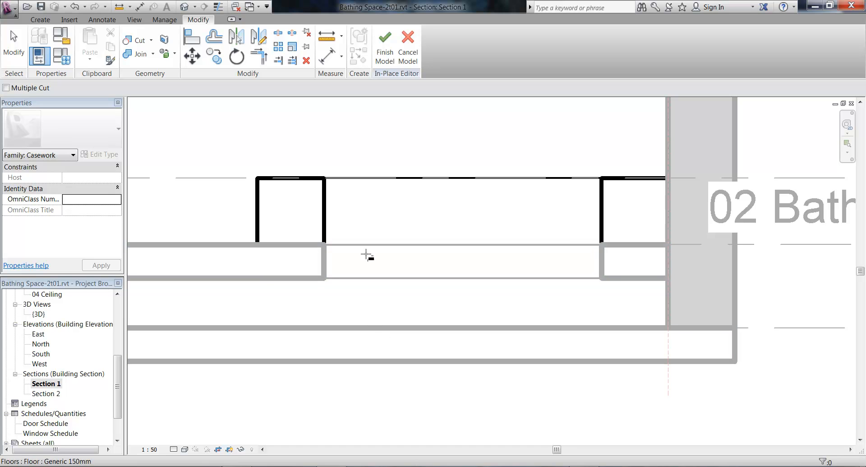
Try to cut the lowest Generic 150mm floor with the void extrusion
scroll(356, 199, up, 2)
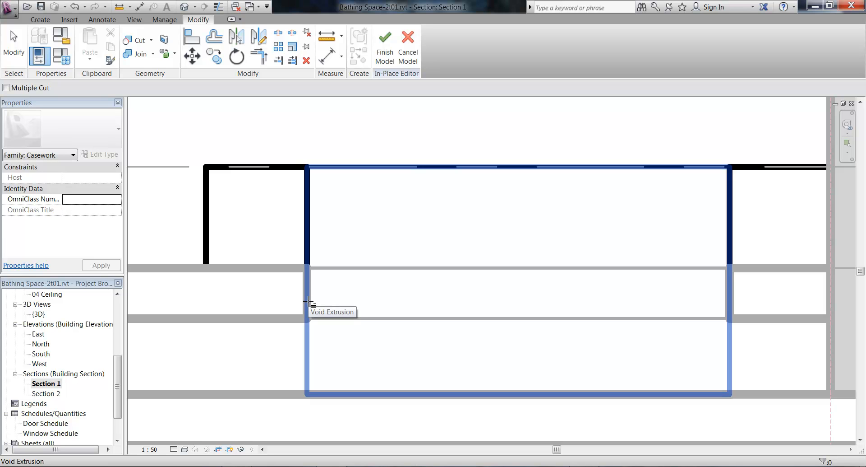
scroll(309, 302, down, 2)
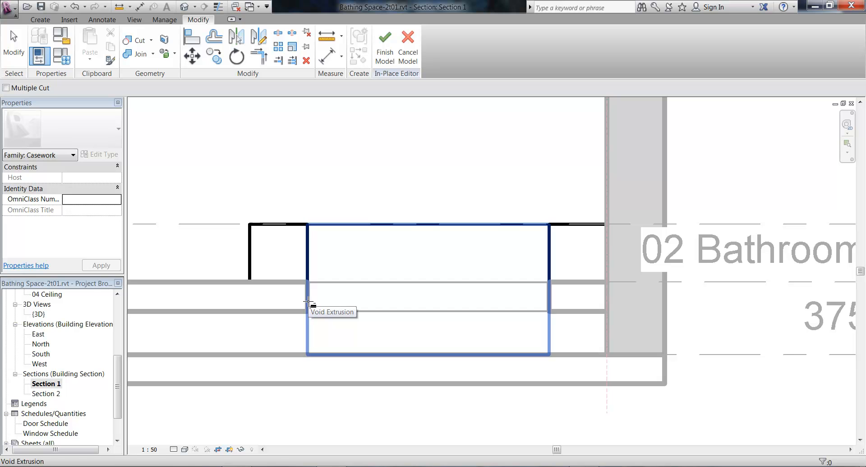
middle_drag(289, 162, 335, 203)
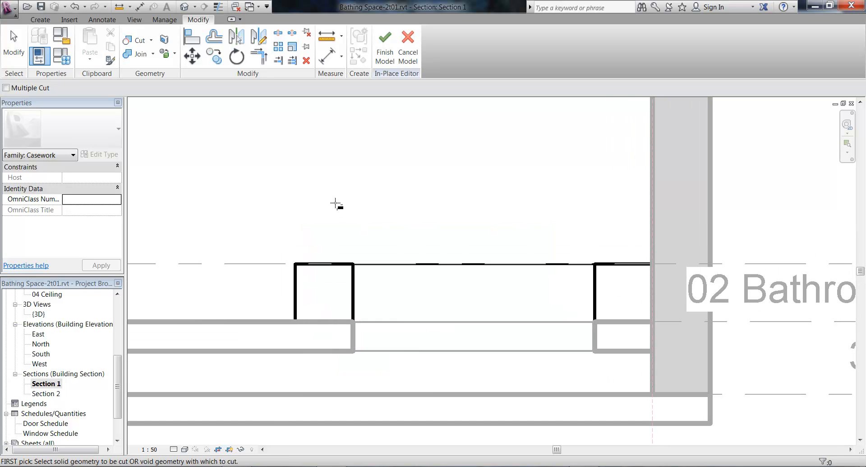
scroll(335, 203, down, 1)
scroll(400, 219, up, 1)
middle_drag(400, 219, 351, 169)
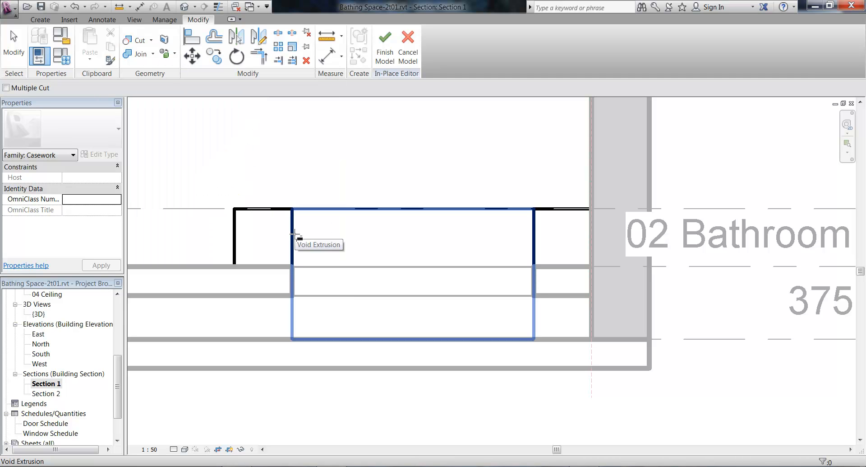
click(292, 234)
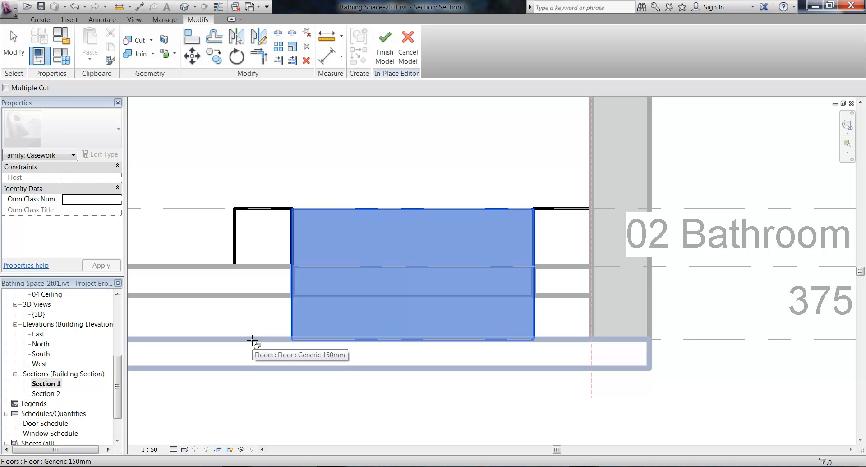
click(253, 341)
scroll(332, 333, up, 3)
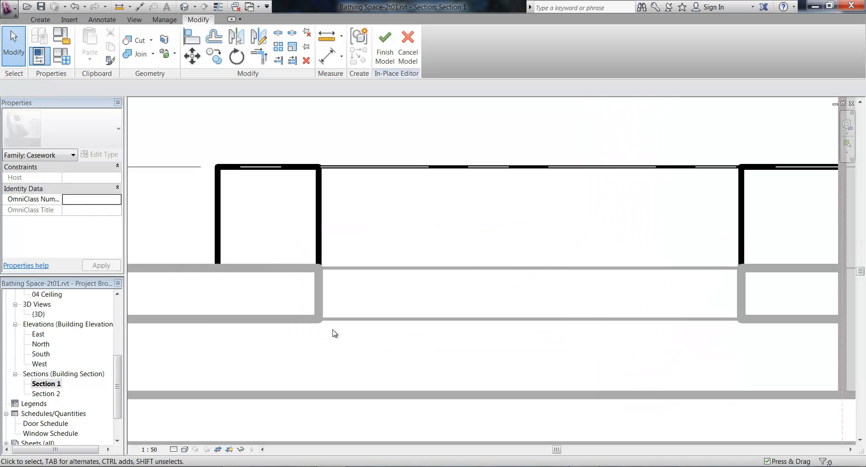
scroll(337, 335, down, 2)
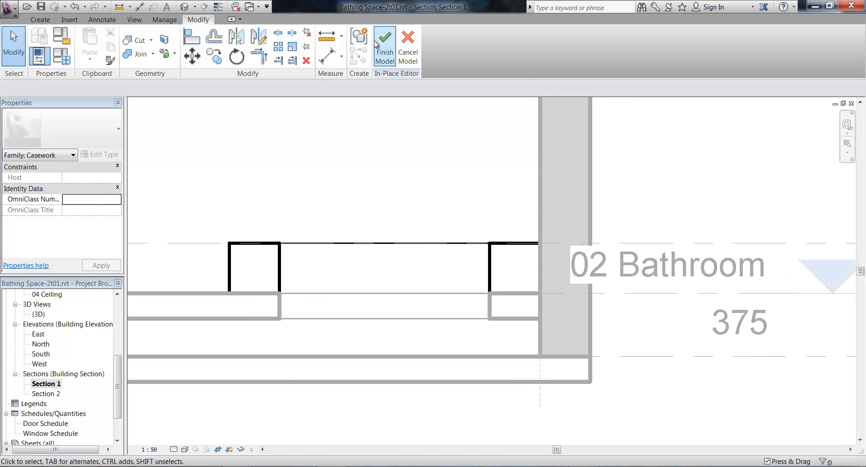
Finish the in-place casework model and open the 02 Bathroom floor plan at the tub area
click(375, 44)
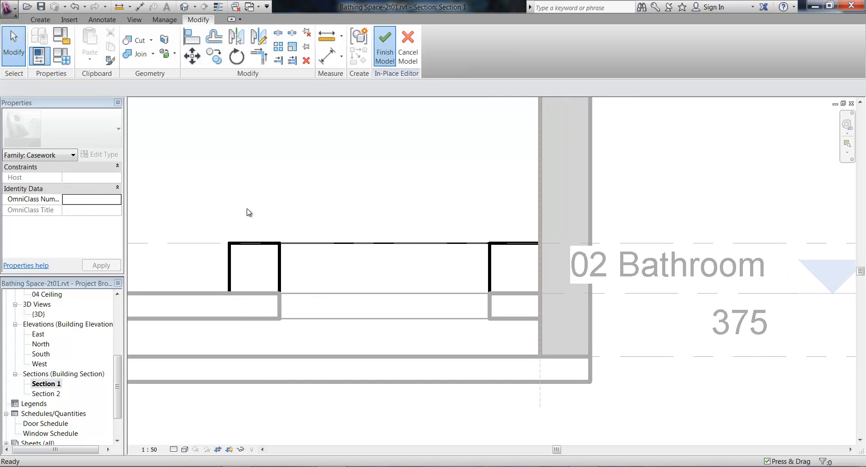
drag(118, 395, 118, 337)
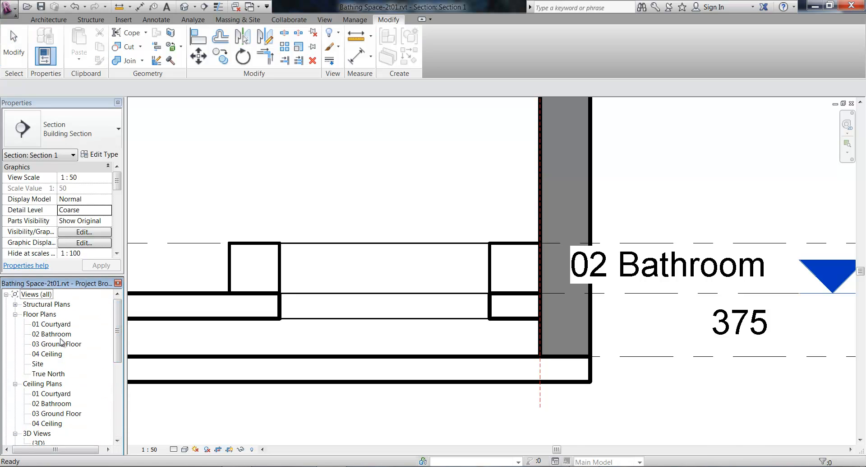
double_click(49, 334)
scroll(530, 244, up, 1)
middle_drag(536, 251, 412, 280)
scroll(412, 279, up, 2)
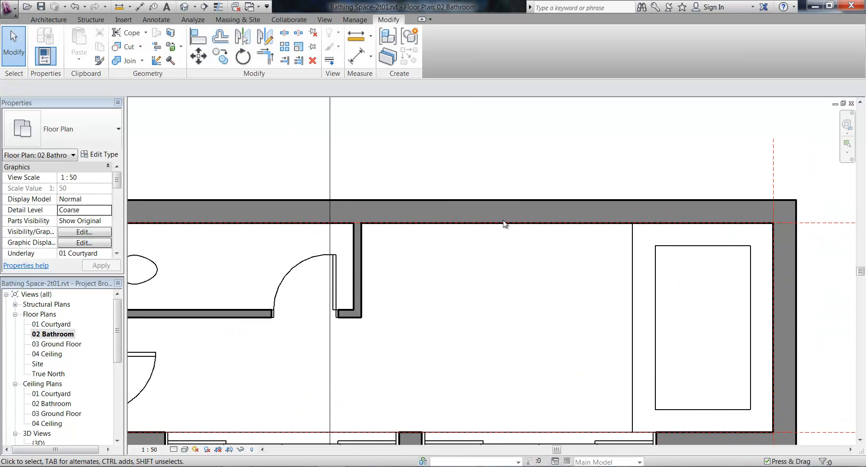
middle_drag(504, 221, 456, 268)
middle_drag(440, 307, 439, 232)
scroll(420, 256, up, 1)
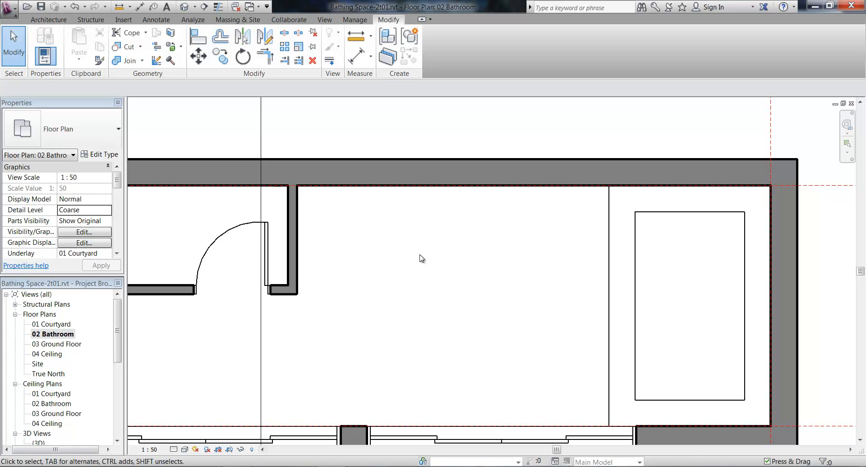
click(40, 22)
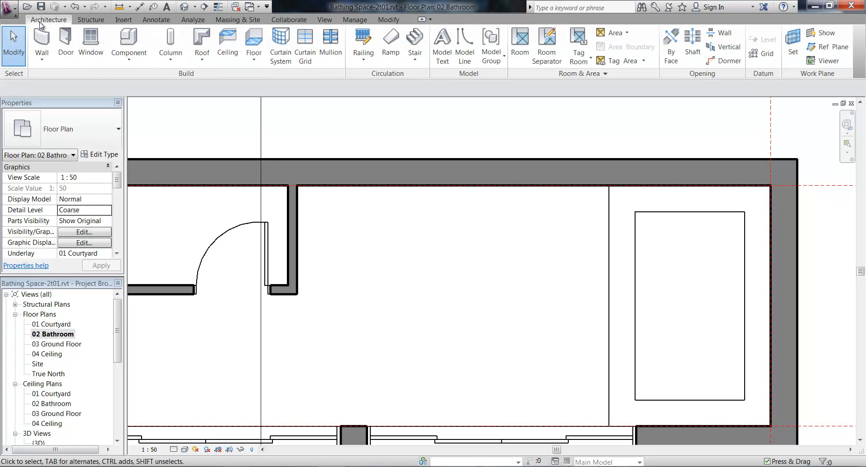
Create an in-place model in the Walls family category and name it Cur
click(130, 58)
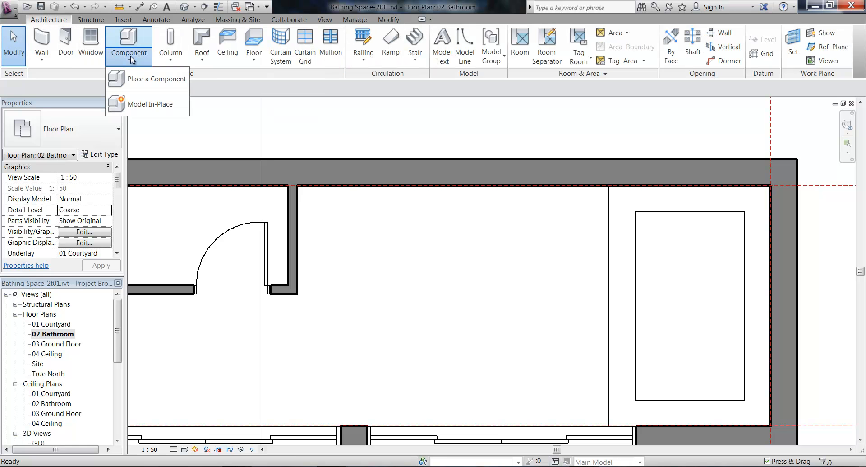
click(132, 107)
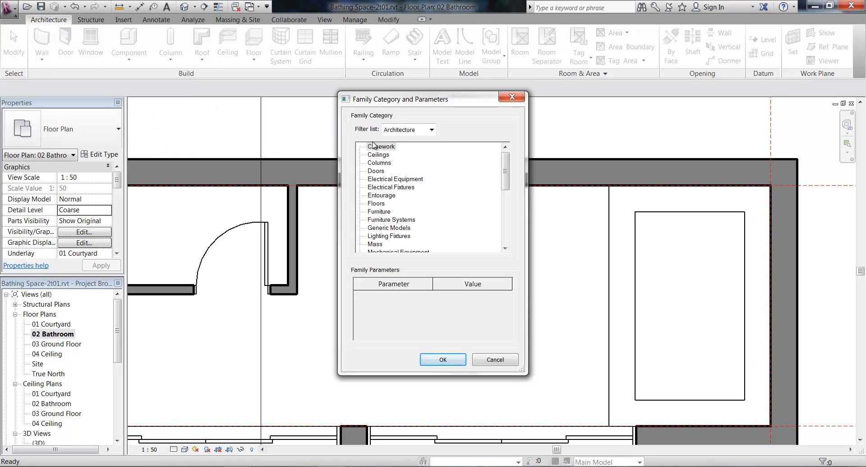
click(386, 147)
drag(507, 172, 507, 224)
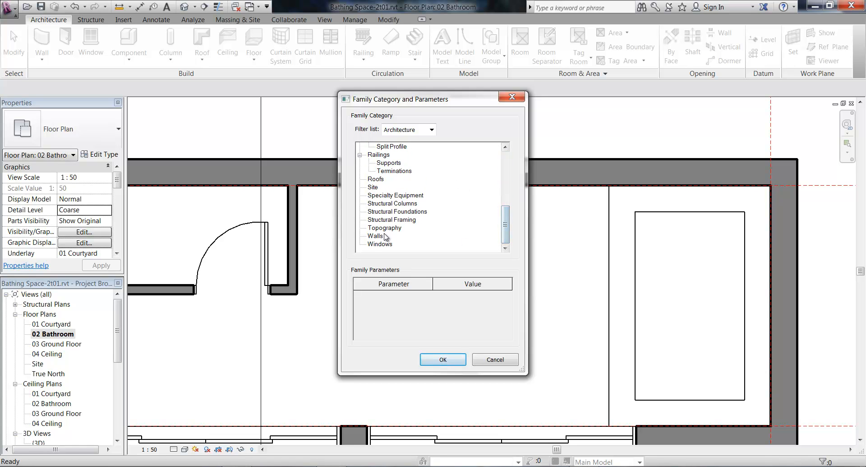
click(376, 236)
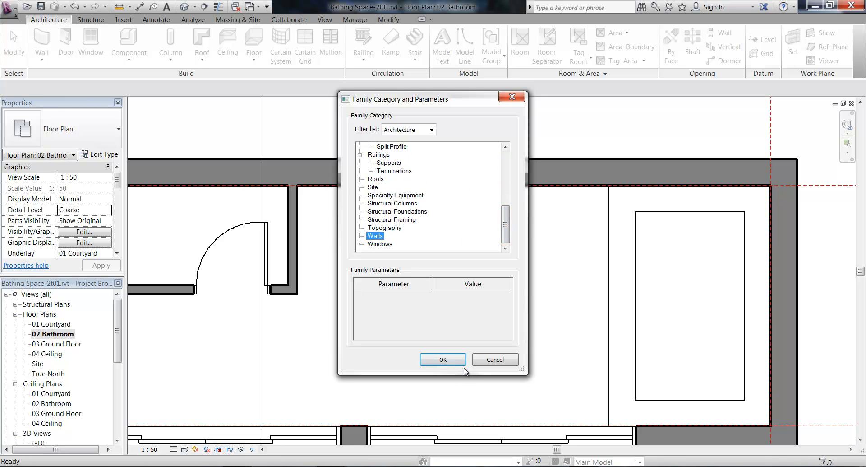
click(449, 359)
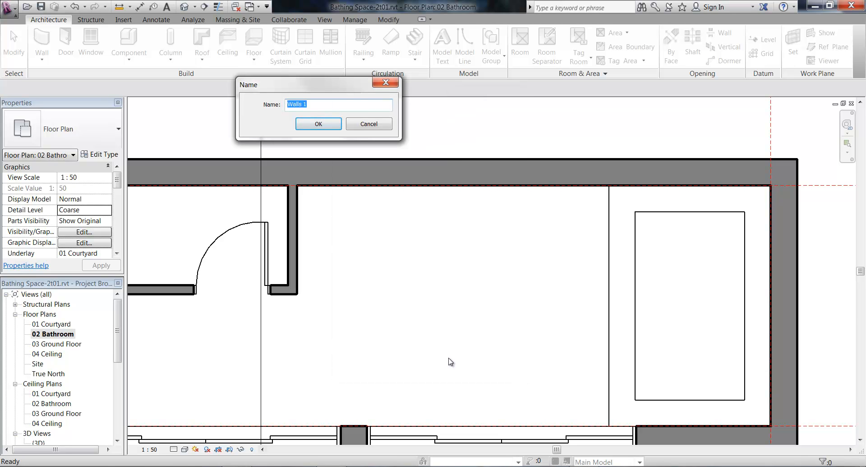
text(Cur)
click(317, 125)
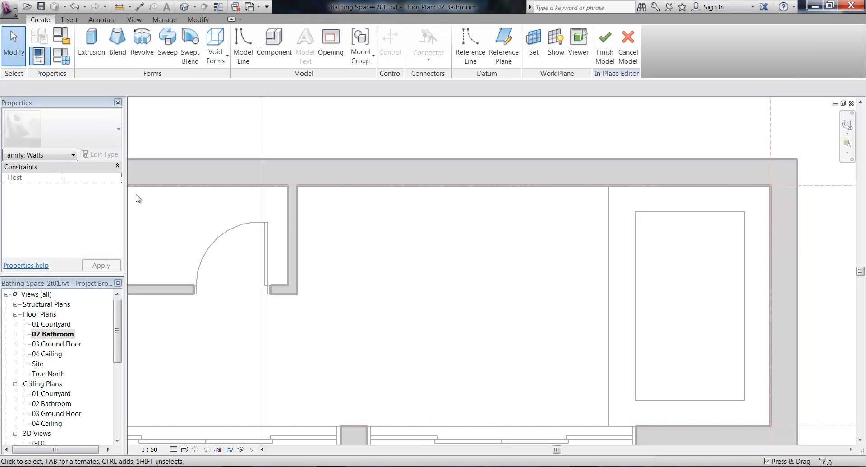
Start an extrusion sketch with straight lines from the partition's lower outer corner up its face and along the upper wall's inner face
click(91, 48)
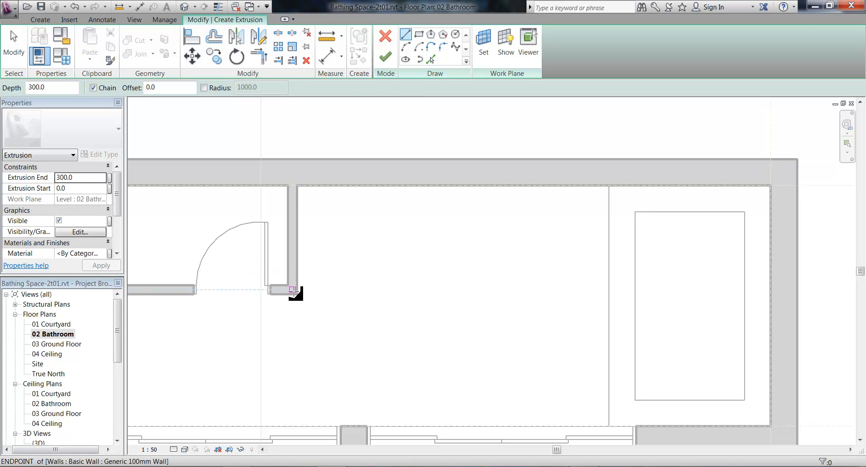
scroll(345, 209, up, 2)
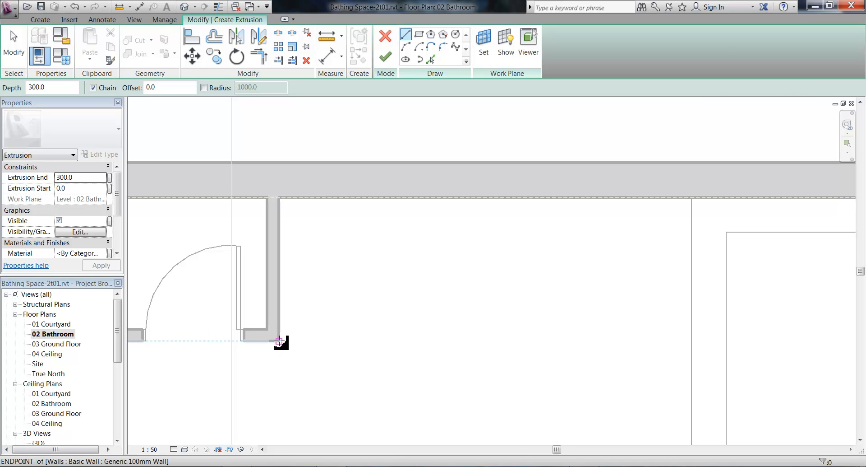
click(280, 340)
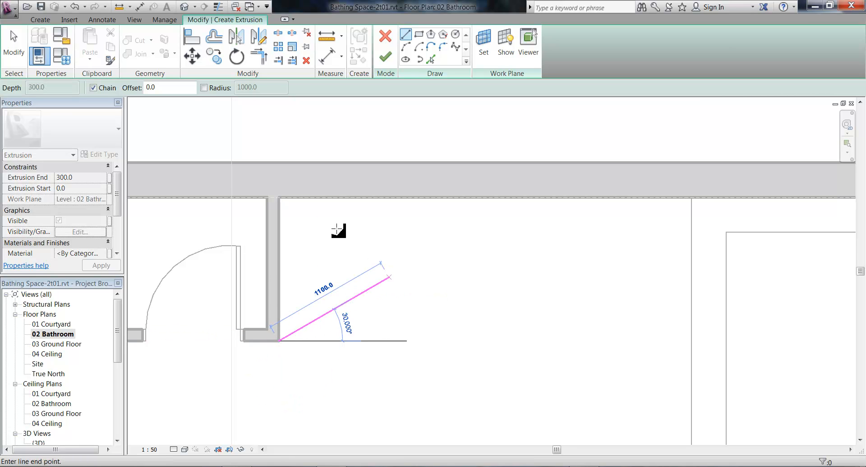
click(279, 197)
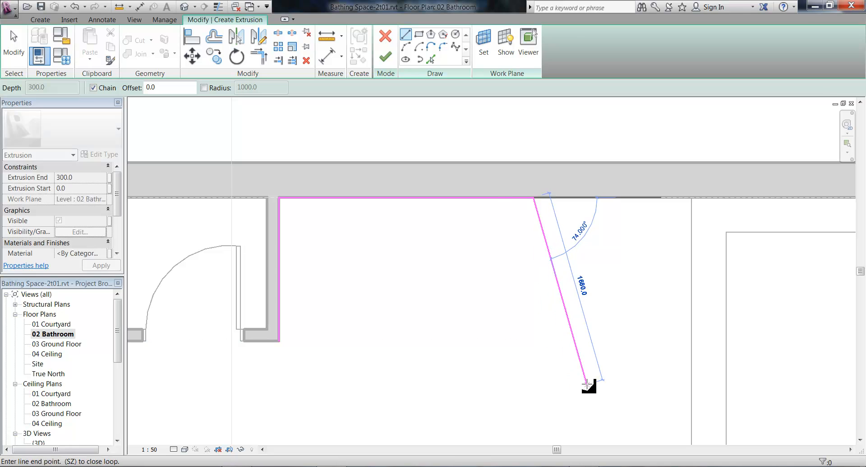
Try a start-end-radius arc from the upper-wall line's free end down toward the partition, with a radius of about 2308 mm
click(407, 47)
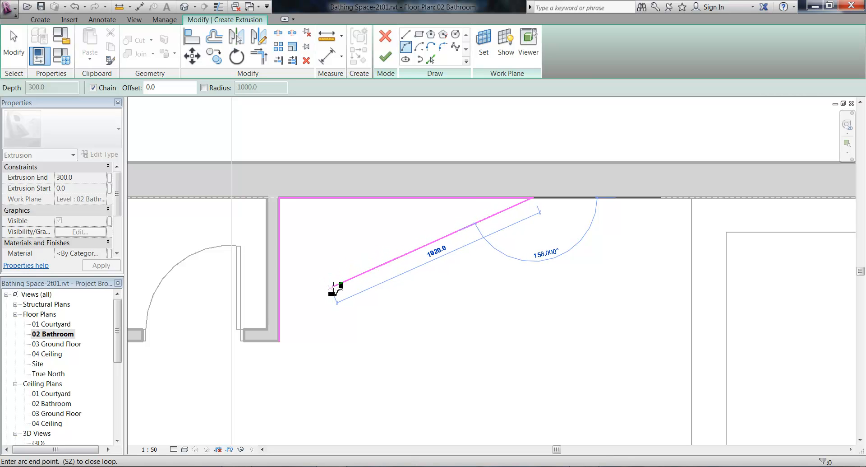
click(337, 289)
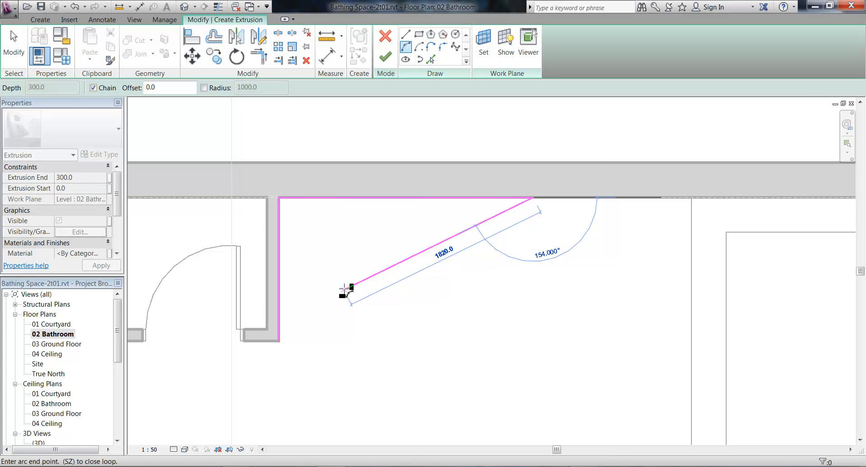
click(346, 289)
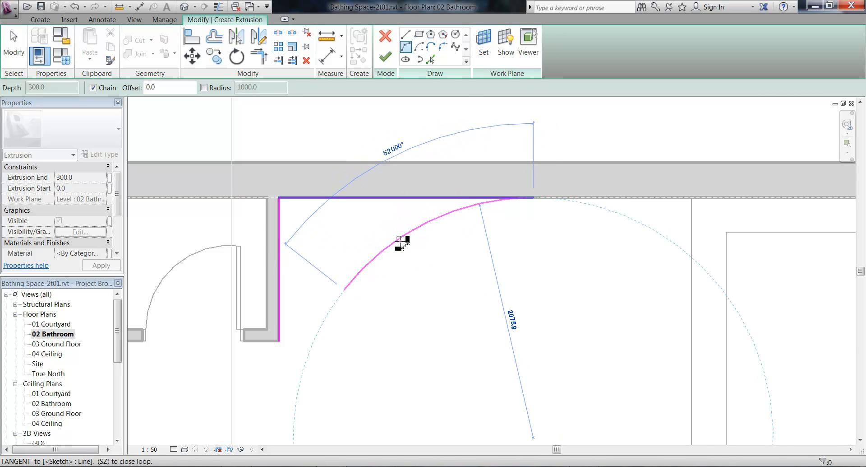
scroll(402, 241, up, 3)
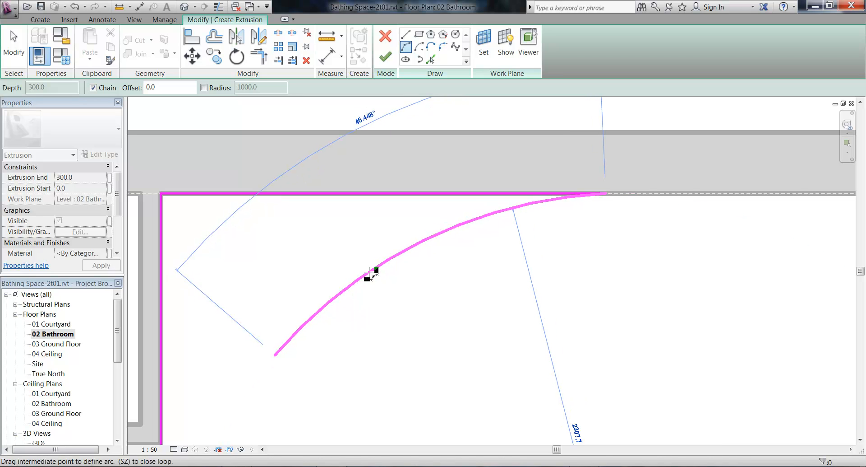
click(369, 273)
Continue with a tangent arc down to the partition's lower outer corner, with a radius of about 1855 mm
middle_drag(230, 377, 284, 319)
scroll(302, 258, down, 1)
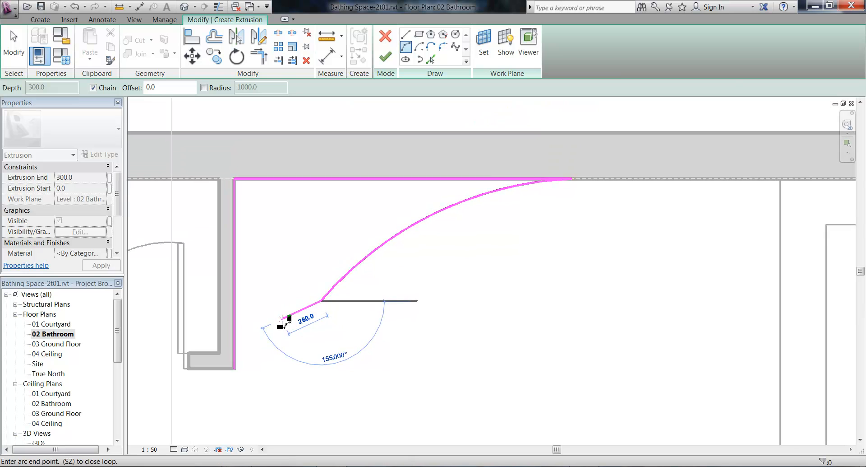
scroll(284, 318, up, 1)
middle_drag(247, 375, 225, 356)
scroll(241, 381, down, 1)
scroll(248, 374, up, 1)
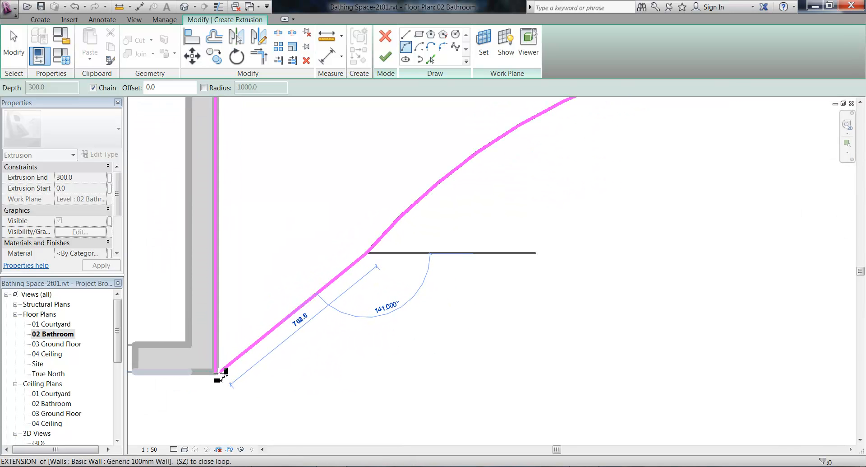
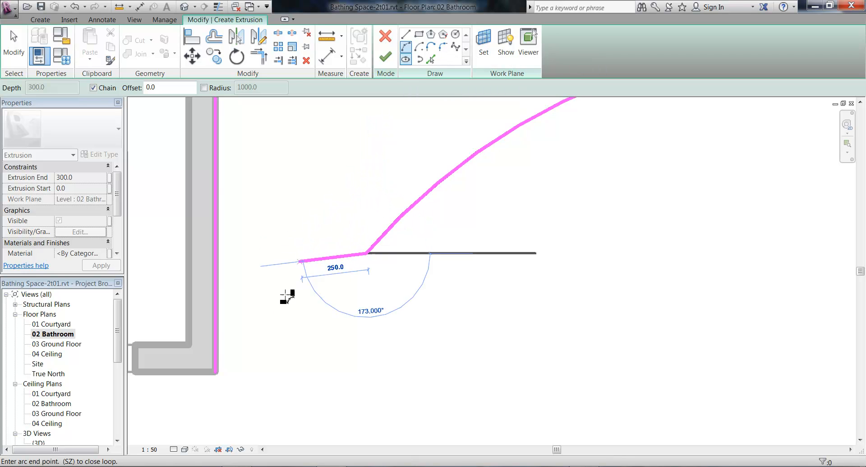
click(217, 372)
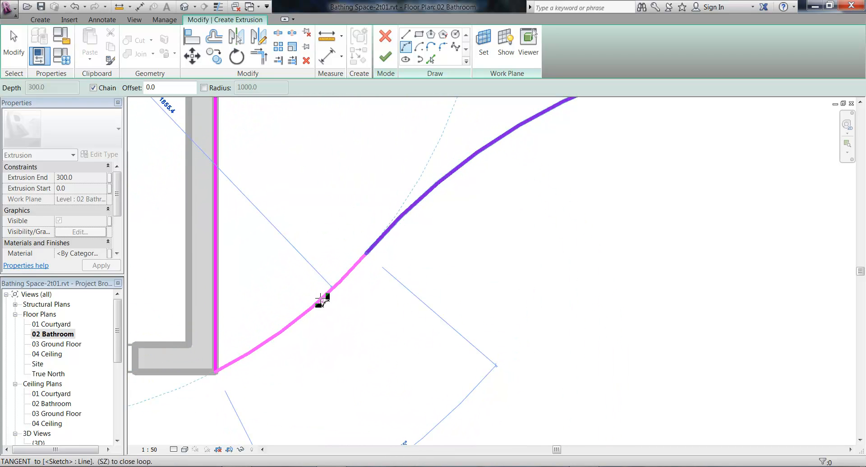
click(322, 299)
key(Escape)
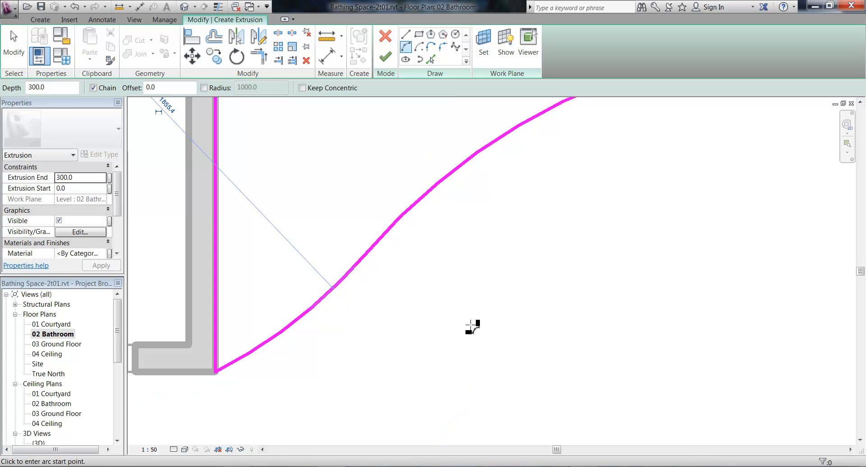
Delete both arcs from the extrusion sketch, keeping the two straight lines along the walls
scroll(460, 262, down, 2)
middle_drag(460, 261, 413, 346)
scroll(390, 356, down, 1)
scroll(373, 342, down, 1)
scroll(333, 322, down, 1)
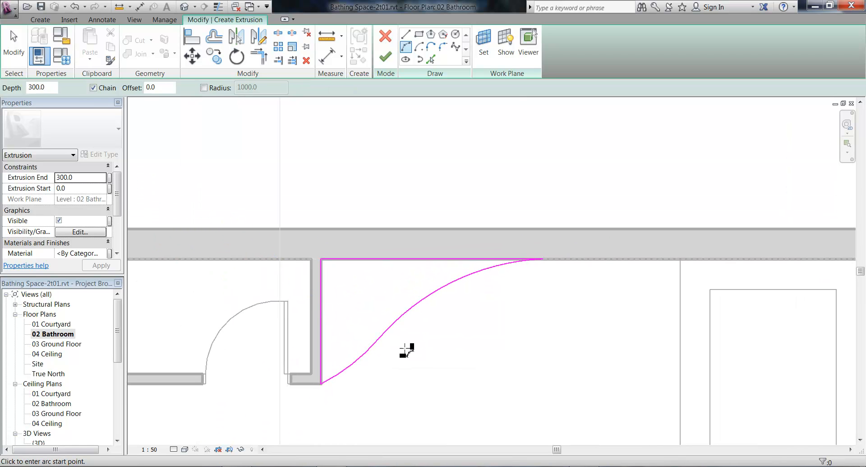
key(Escape)
scroll(404, 363, up, 1)
click(344, 348)
key(Delete)
click(425, 277)
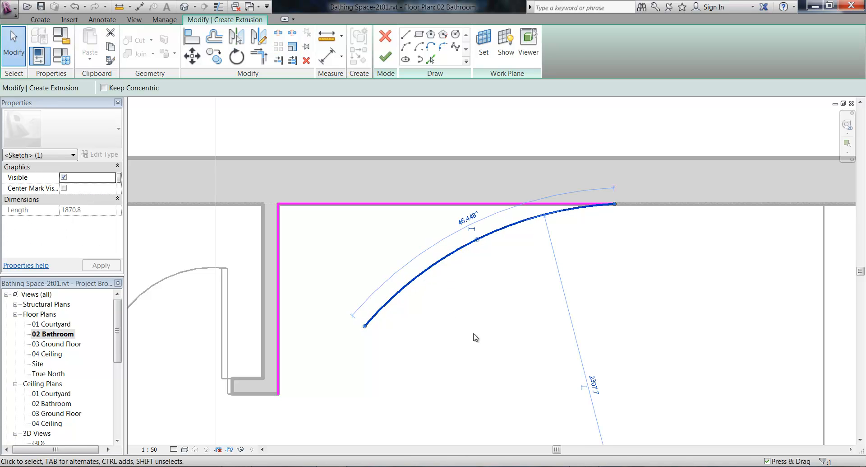
key(Delete)
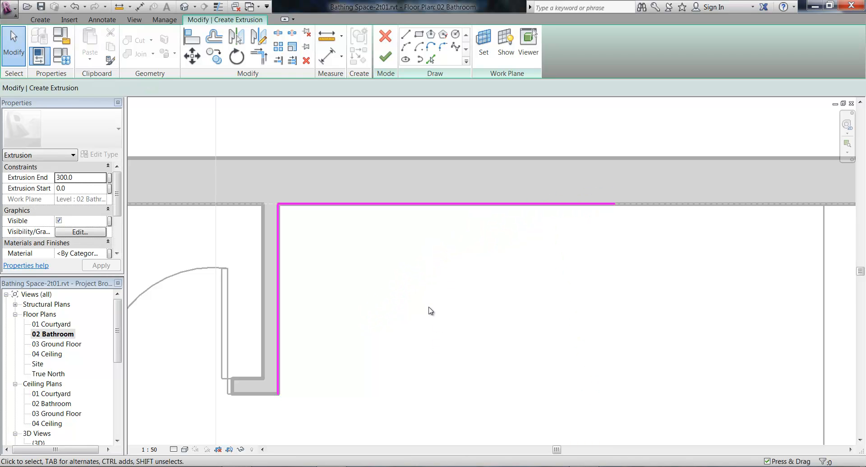
Sketch an outward-bulging start-end-radius arc from the partition's lower outer corner, with a radius of about 724 mm
click(406, 52)
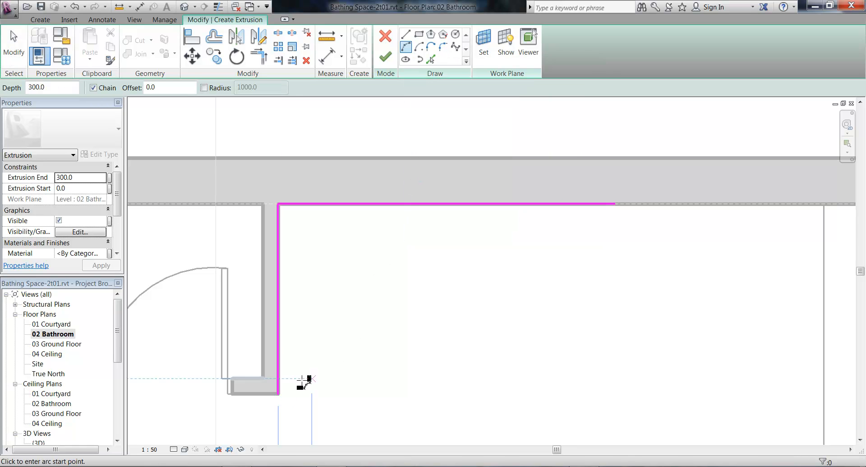
click(278, 395)
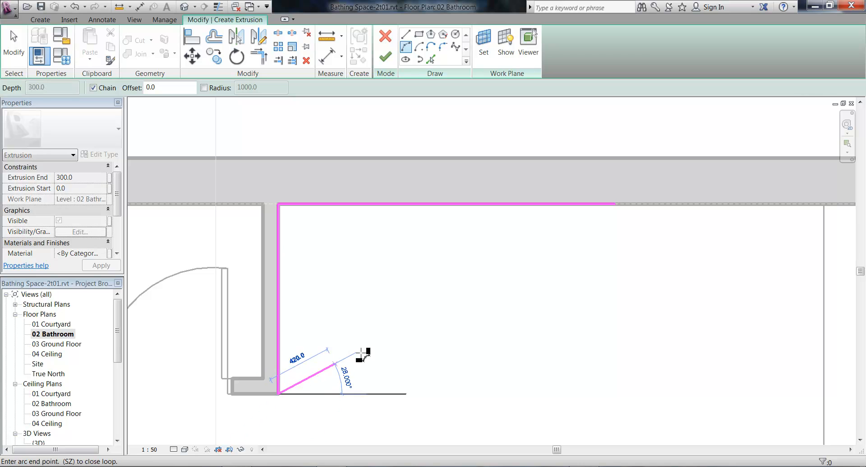
click(387, 315)
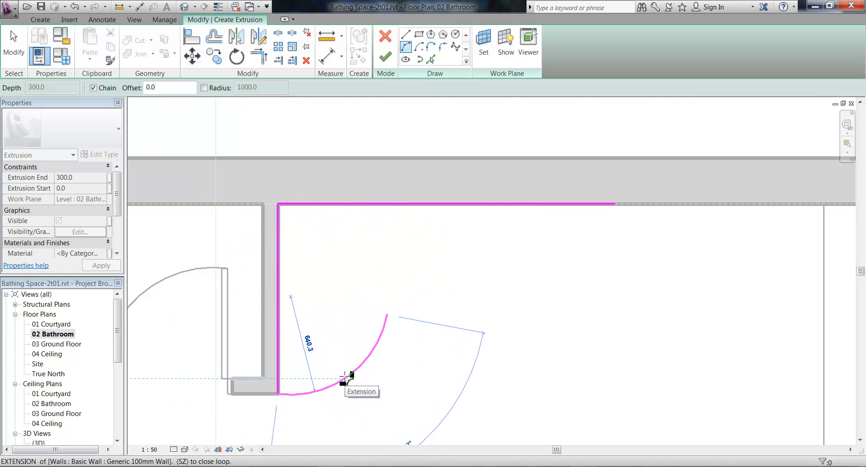
scroll(346, 375, up, 3)
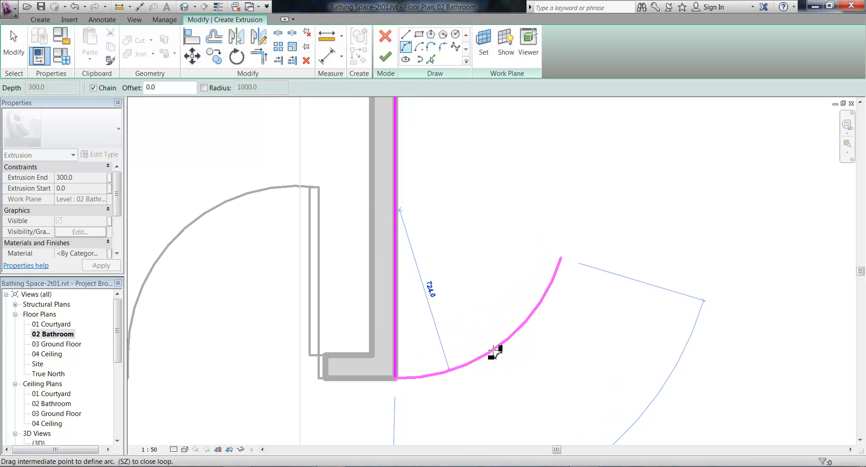
click(496, 350)
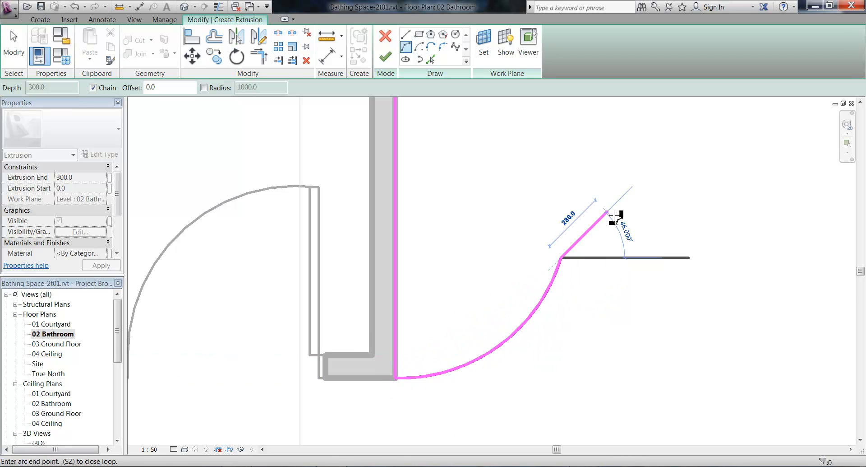
Add a second arc tangent to the first and ending at the upper-wall line's free end, with a radius of about 1122 mm
scroll(606, 256, down, 1)
middle_drag(606, 255, 489, 346)
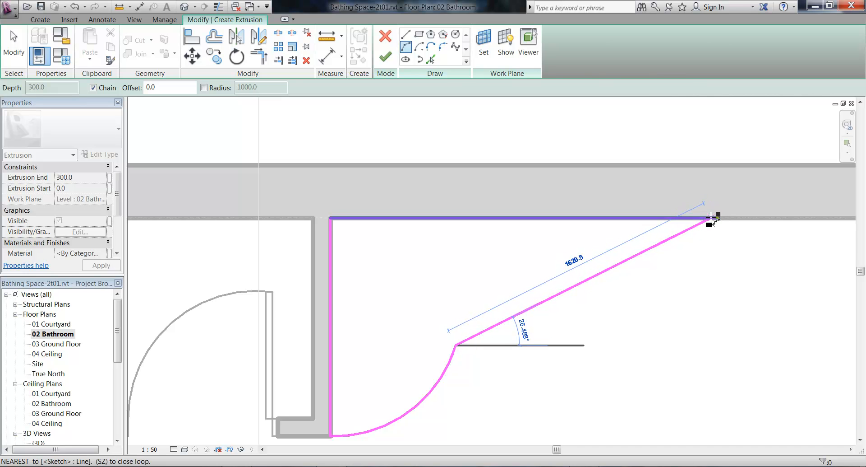
scroll(720, 219, up, 1)
scroll(720, 219, up, 1)
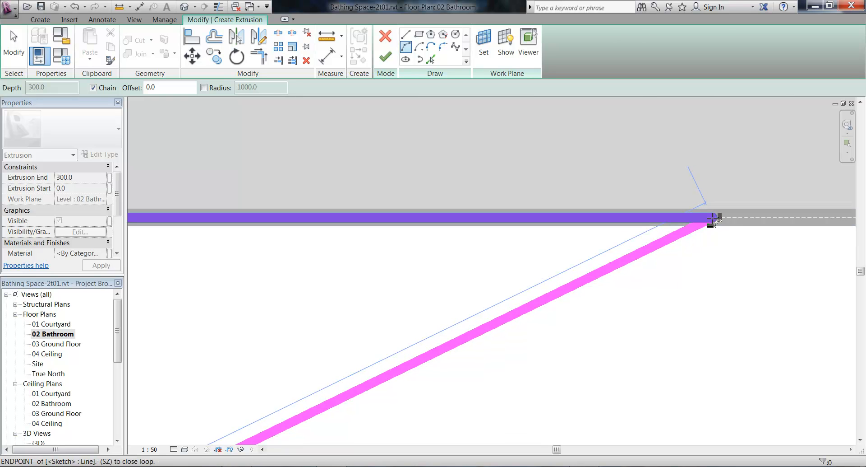
click(712, 219)
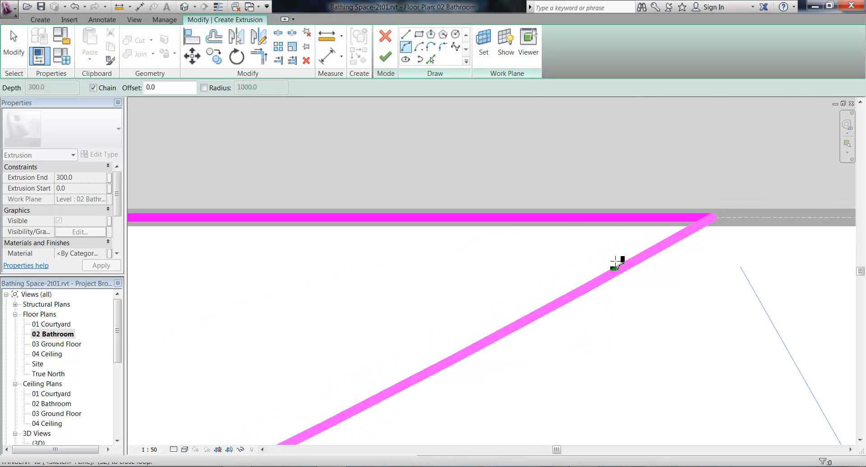
scroll(368, 304, down, 2)
middle_drag(367, 305, 576, 188)
scroll(418, 220, down, 2)
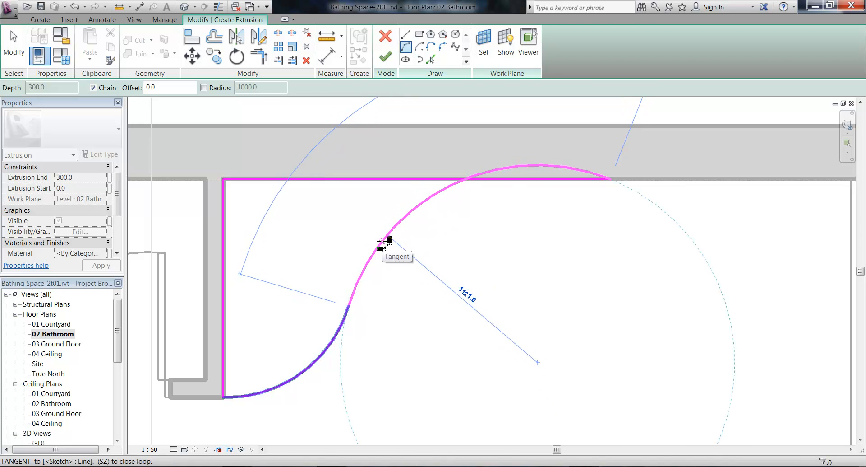
mouse_move(358, 239)
middle_down()
mouse_move(489, 245)
mouse_move(492, 276)
middle_up()
scroll(489, 245, down, 1)
scroll(500, 249, up, 1)
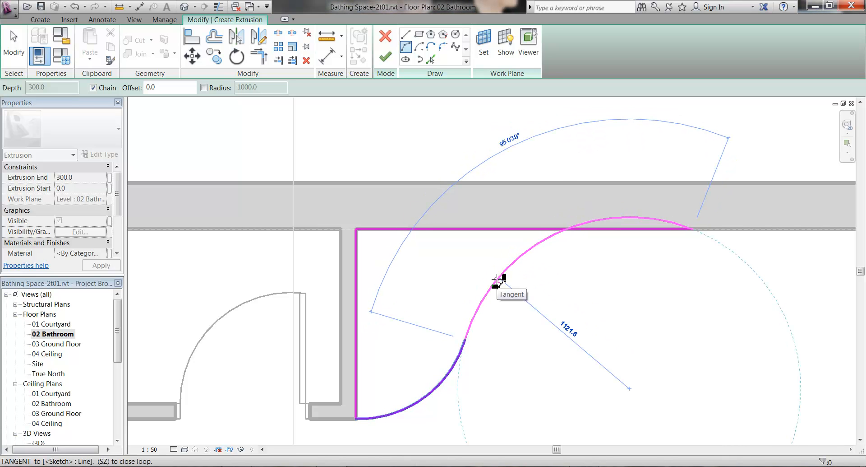
click(497, 280)
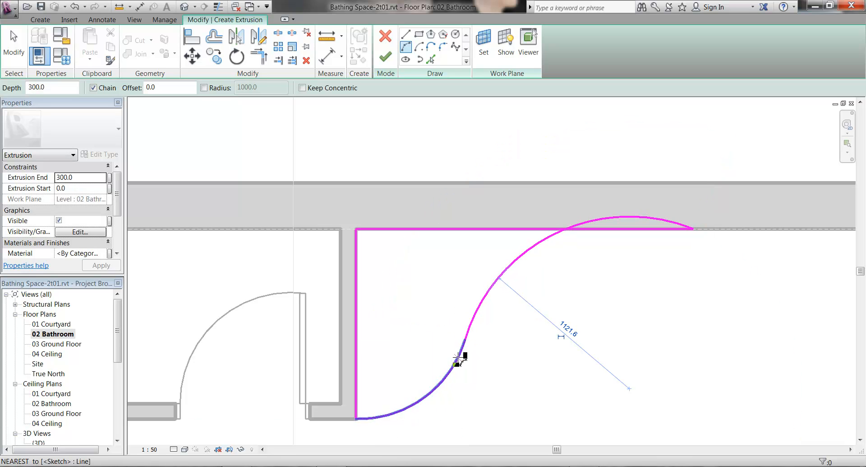
Trim the upper-wall line and the second arc to meet where they cross, and finish the extrusion sketch
scroll(562, 162, up, 1)
scroll(560, 162, down, 1)
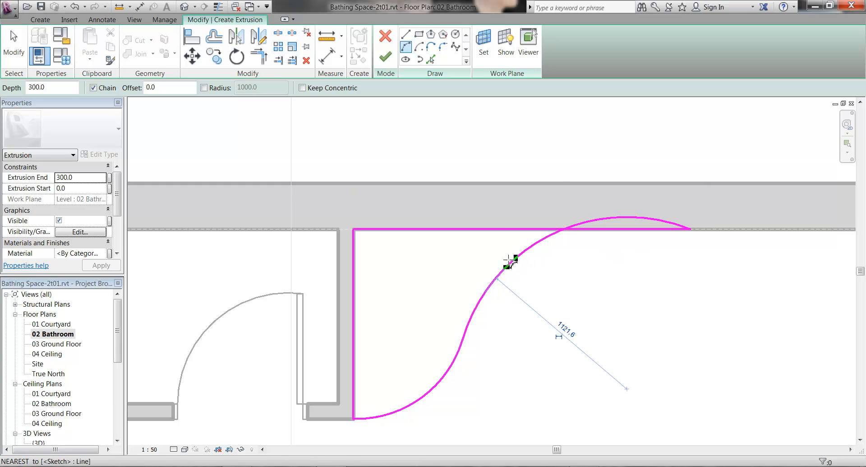
click(264, 62)
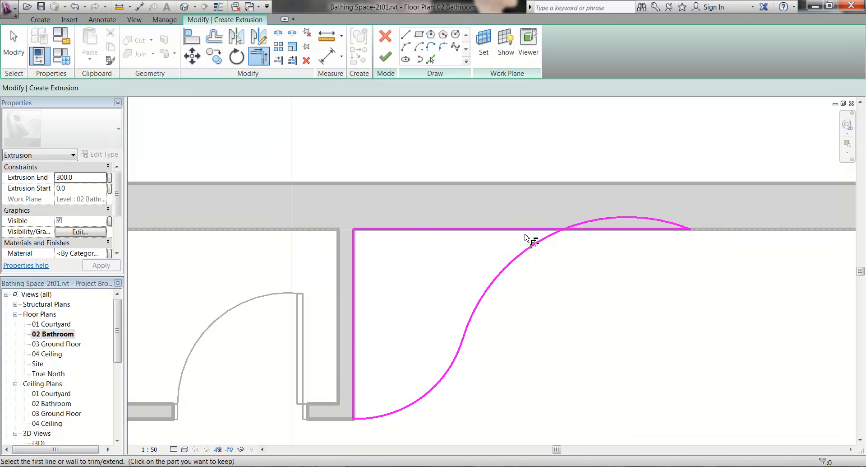
click(542, 235)
click(549, 244)
scroll(573, 320, down, 1)
middle_drag(574, 320, 441, 290)
scroll(477, 292, down, 1)
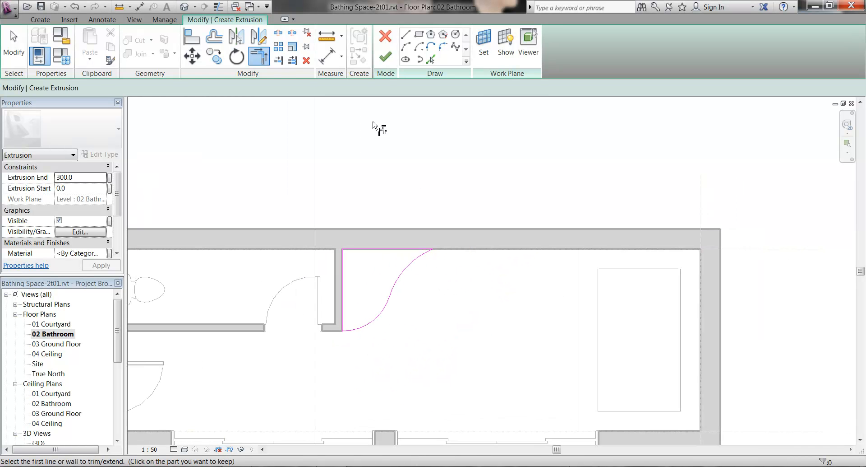
click(385, 57)
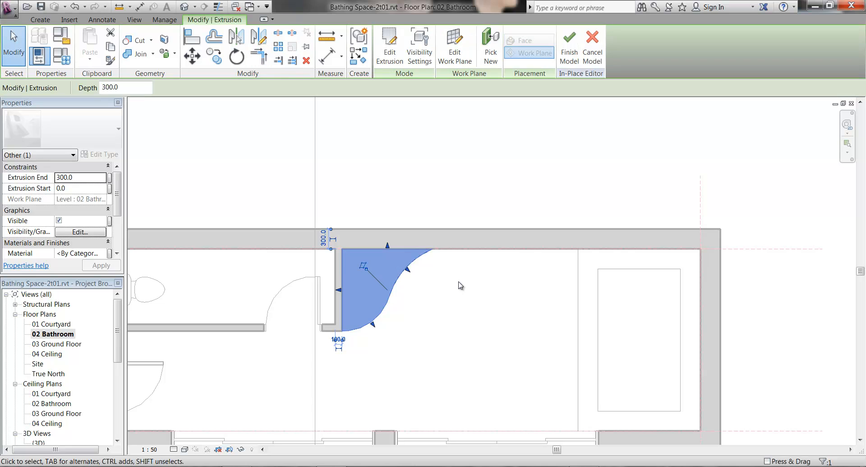
Open the Section 1 view cut lengthwise through the bathroom and deselect the curved extrusion
scroll(455, 311, down, 1)
middle_drag(454, 311, 474, 295)
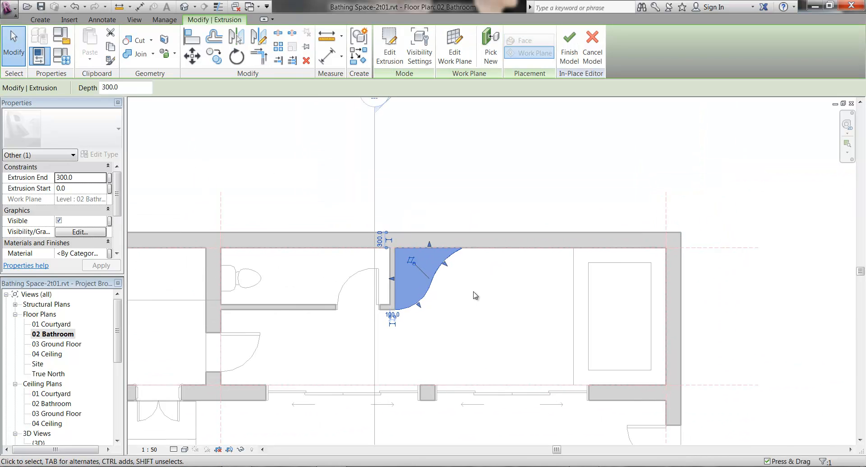
scroll(476, 296, up, 1)
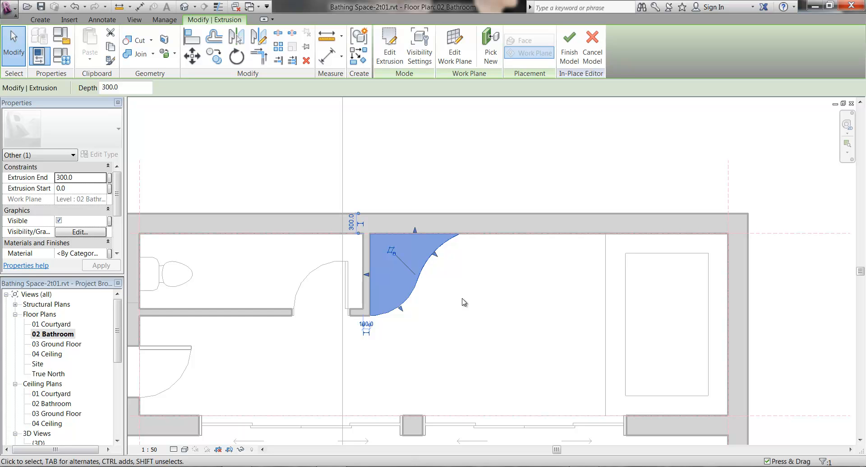
scroll(394, 264, up, 4)
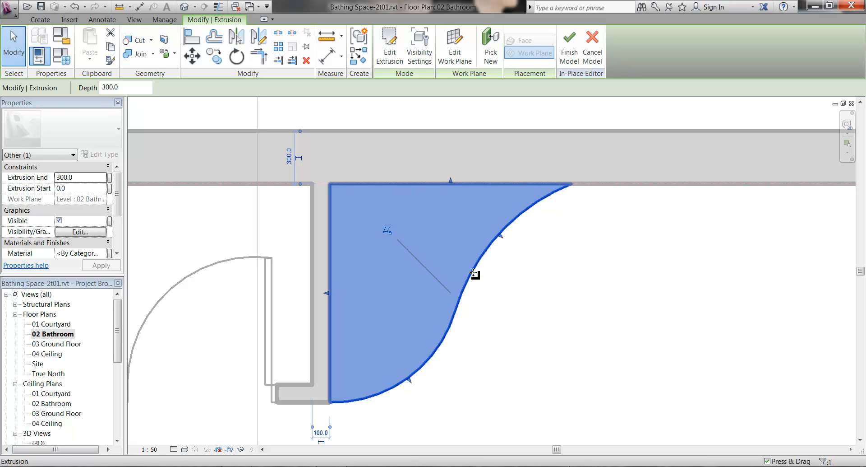
scroll(513, 288, down, 5)
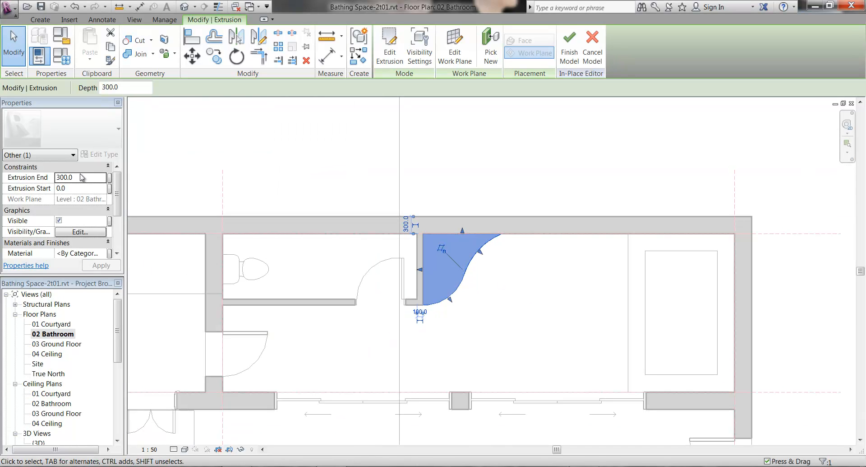
scroll(278, 286, down, 5)
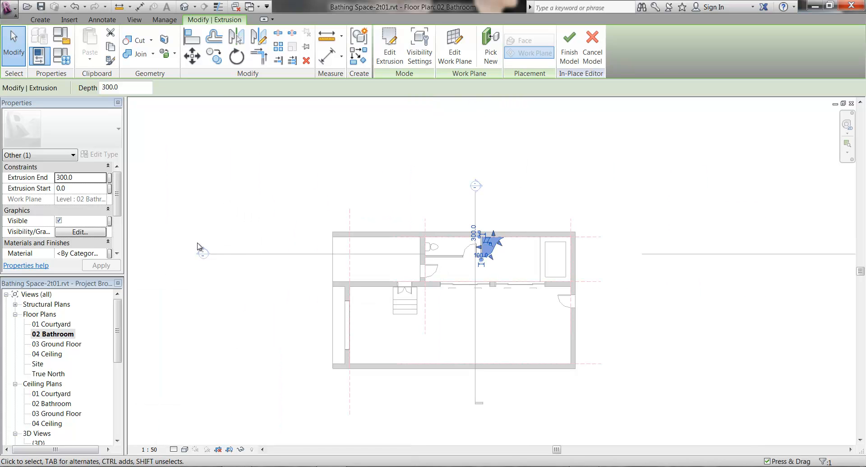
double_click(204, 252)
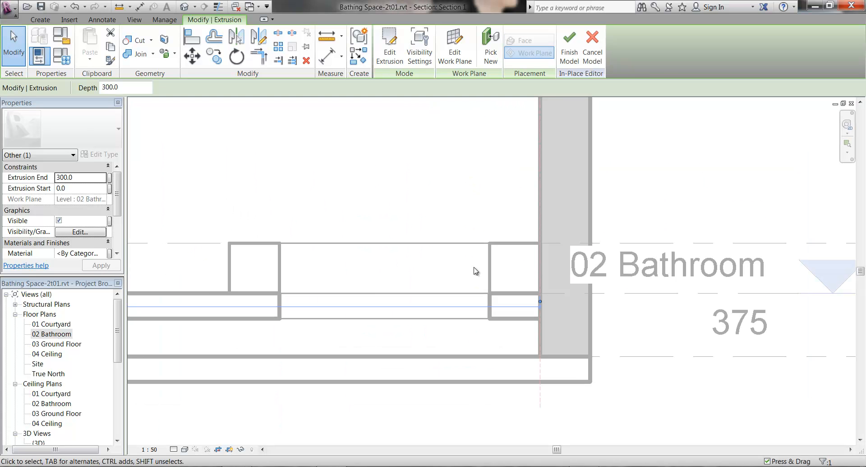
scroll(457, 278, down, 7)
middle_drag(455, 280, 668, 340)
scroll(562, 308, down, 1)
scroll(467, 307, up, 2)
middle_drag(529, 266, 484, 280)
click(490, 270)
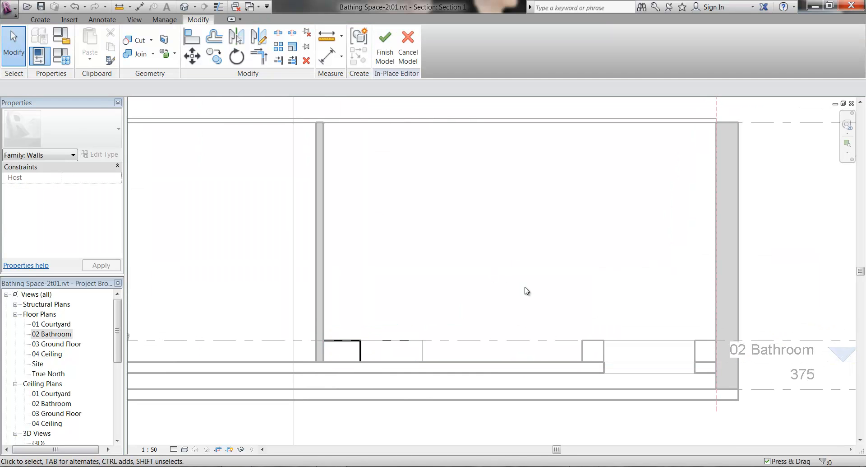
Stretch the top of the curved extrusion up to the 04 Ceiling level, giving it a depth of 3300 mm
click(356, 348)
scroll(445, 284, down, 1)
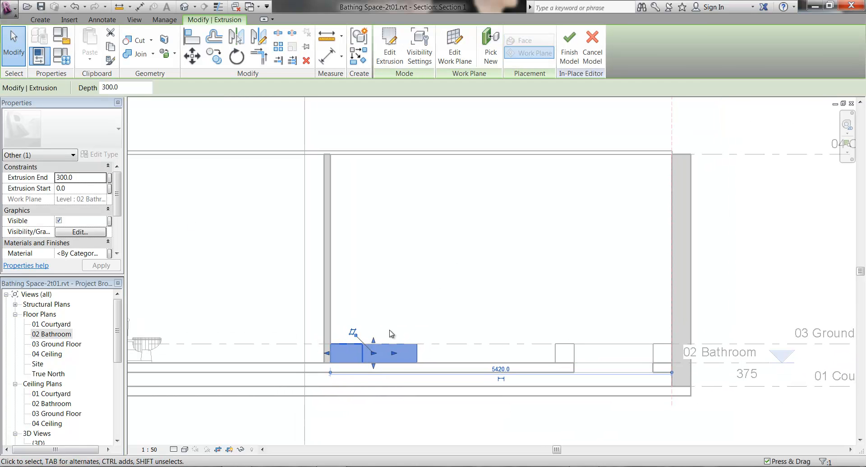
drag(374, 339, 369, 158)
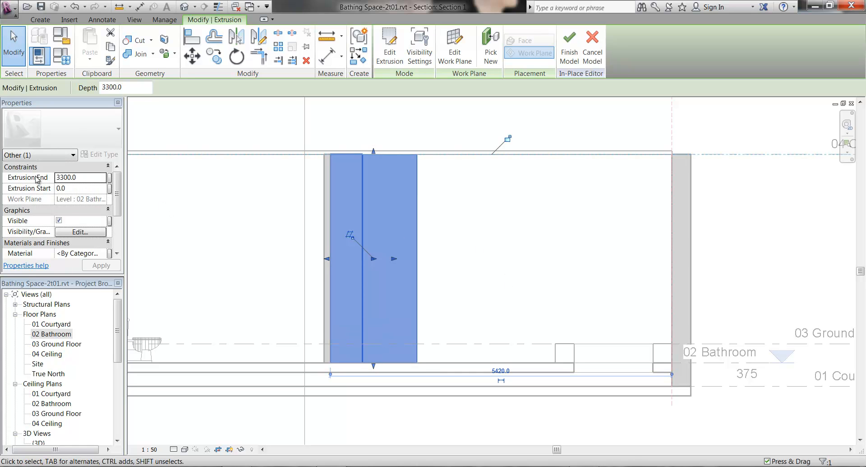
click(481, 252)
scroll(505, 256, down, 2)
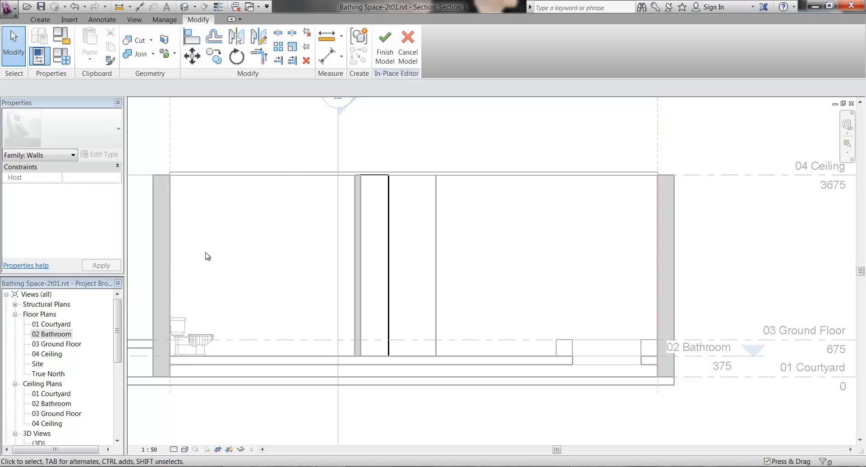
Open the default 3D view and examine the full-height curved wall through the bathroom's glazed doors
scroll(63, 352, down, 3)
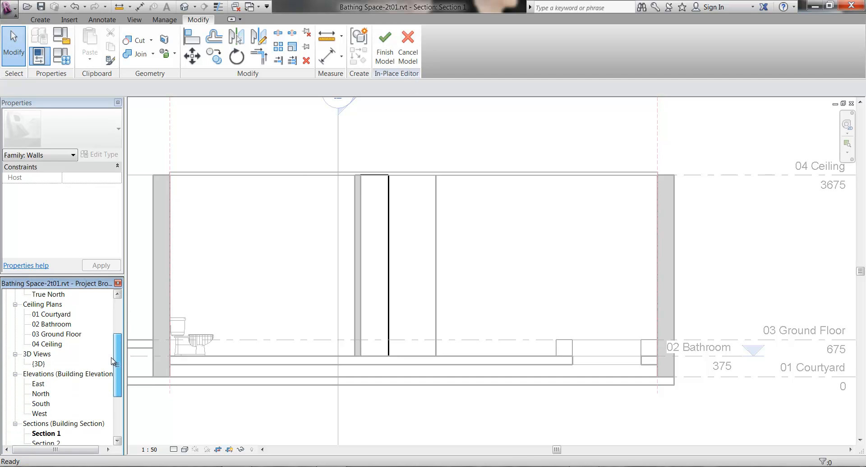
double_click(38, 363)
scroll(481, 298, down, 2)
shift+middle_drag(498, 403, 442, 367)
middle_drag(524, 430, 480, 275)
shift+middle_drag(607, 300, 535, 329)
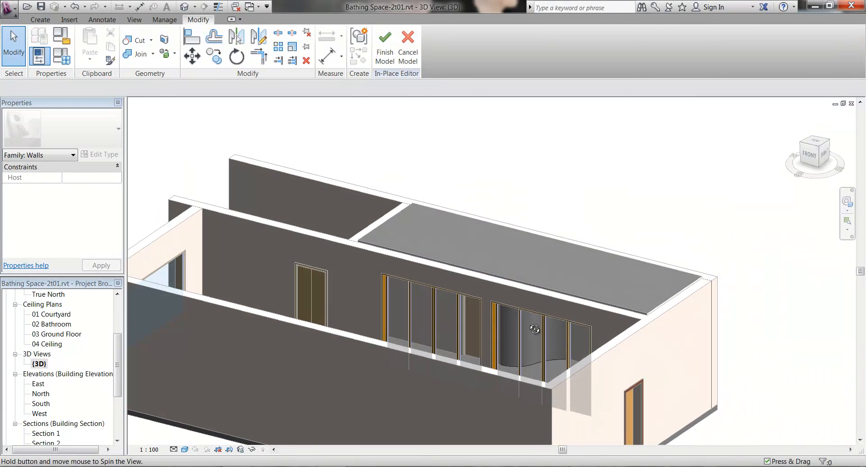
scroll(512, 386, up, 5)
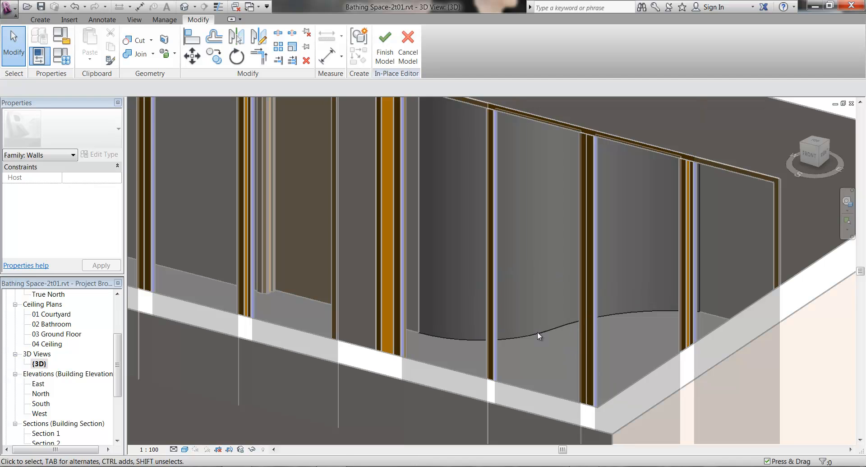
scroll(539, 336, down, 8)
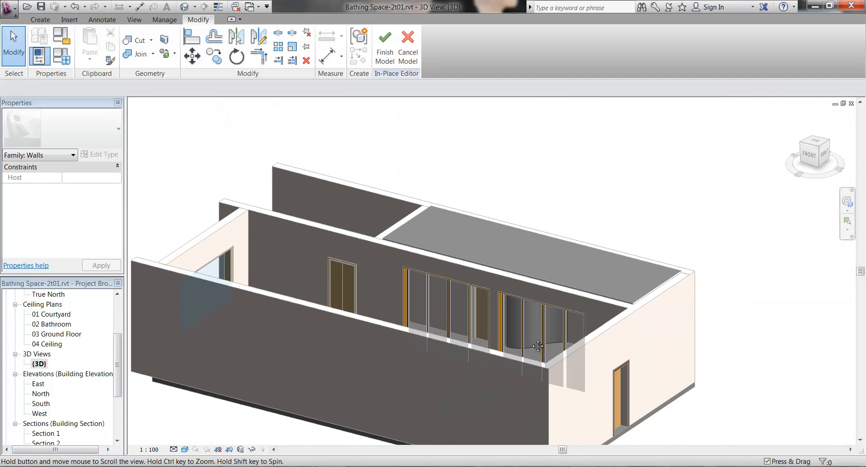
scroll(577, 296, up, 2)
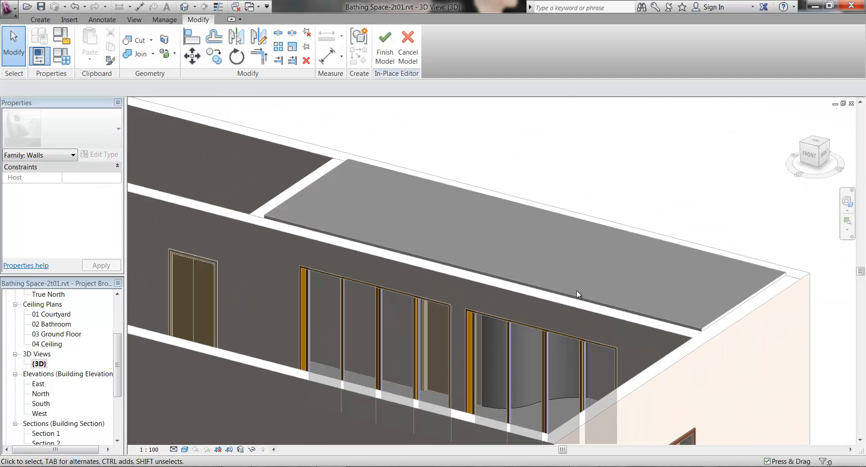
Finish the in-place wall model and temporarily hide the bathroom ceiling in the 3D view to inspect the curved wall from above
click(384, 51)
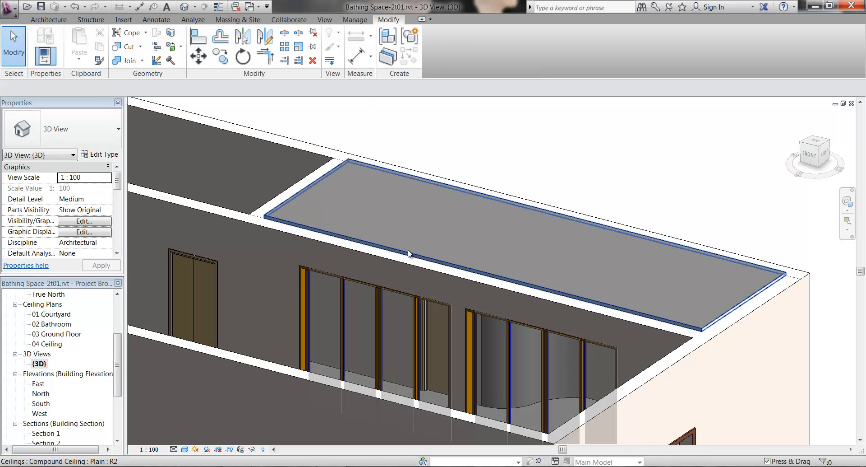
click(409, 254)
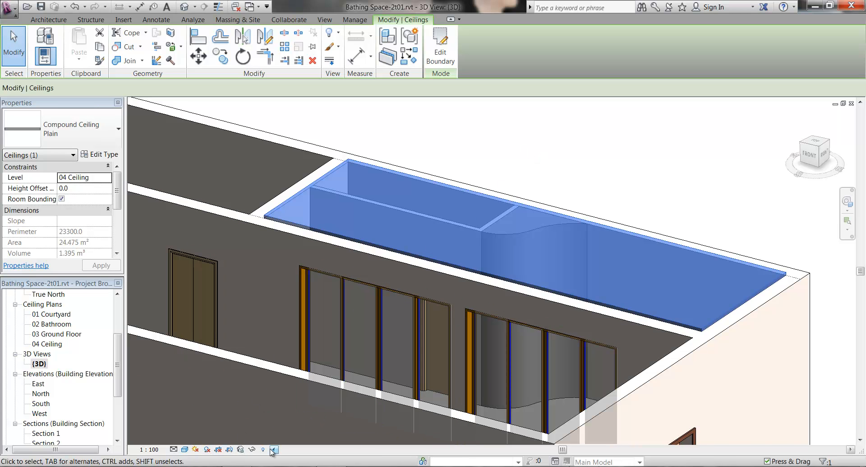
click(251, 449)
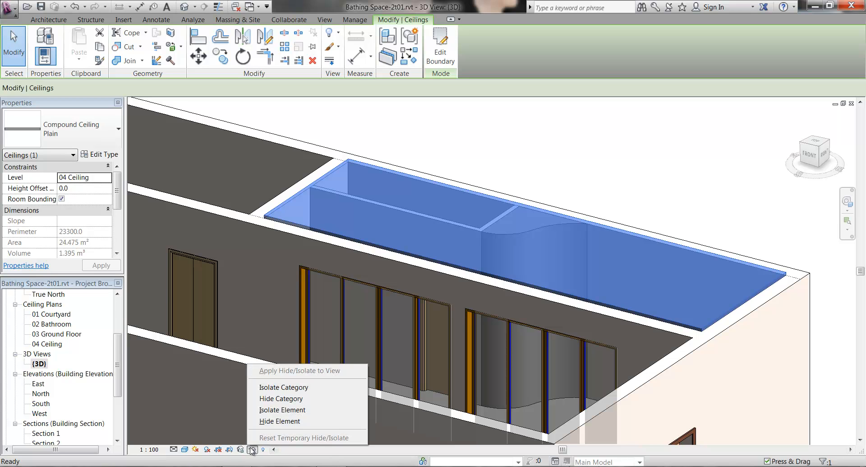
click(276, 420)
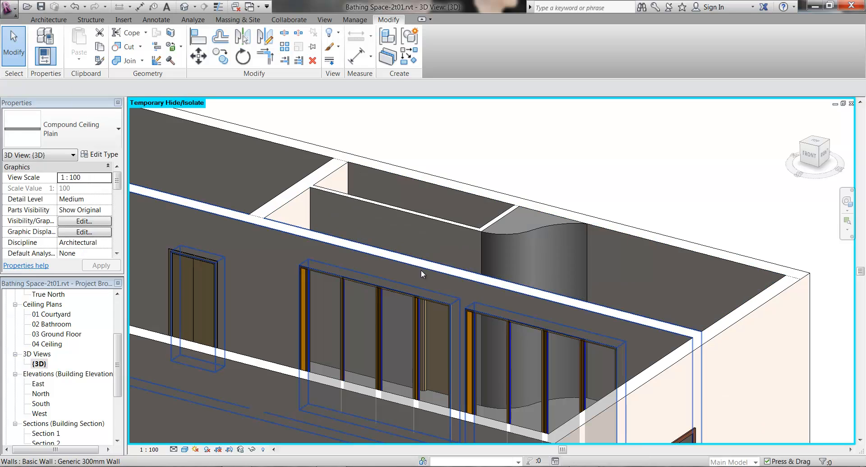
shift+middle_drag(437, 268, 408, 252)
scroll(502, 284, up, 2)
middle_drag(504, 287, 458, 254)
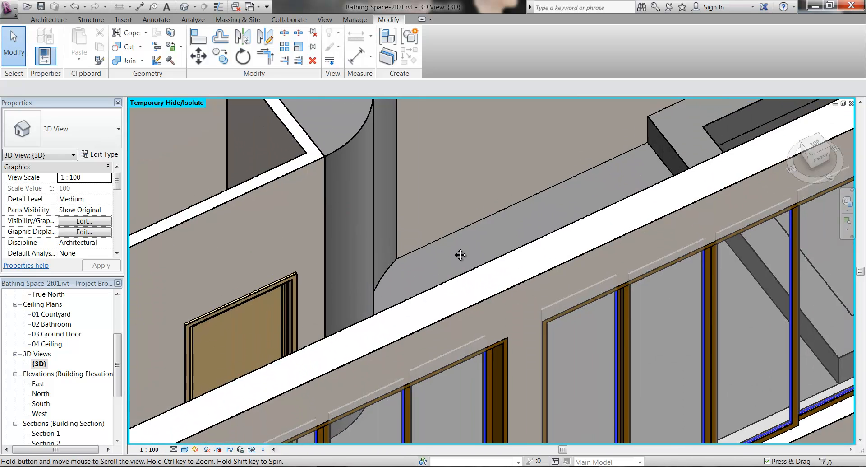
scroll(487, 312, up, 3)
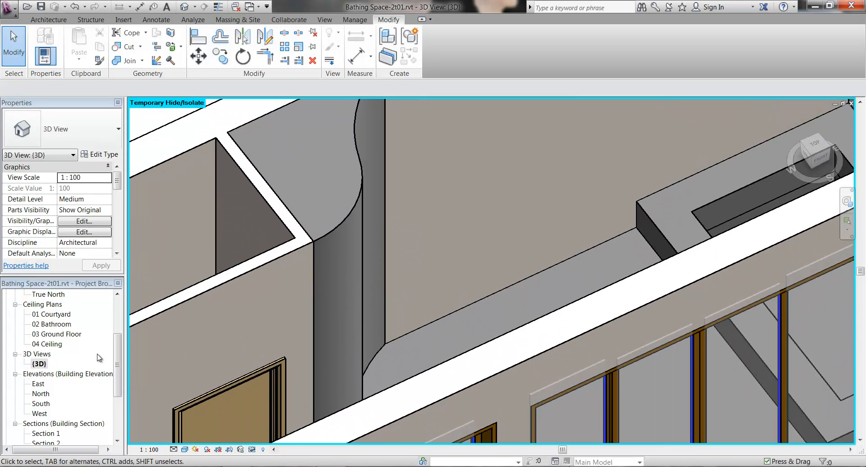
Return to the 02 Bathroom floor plan, focused on the bathroom with the curved wall
drag(121, 351, 121, 315)
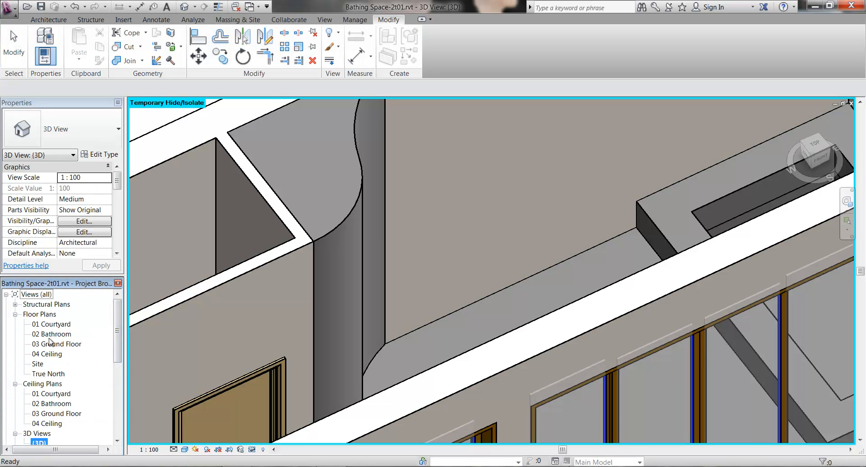
click(50, 334)
double_click(50, 335)
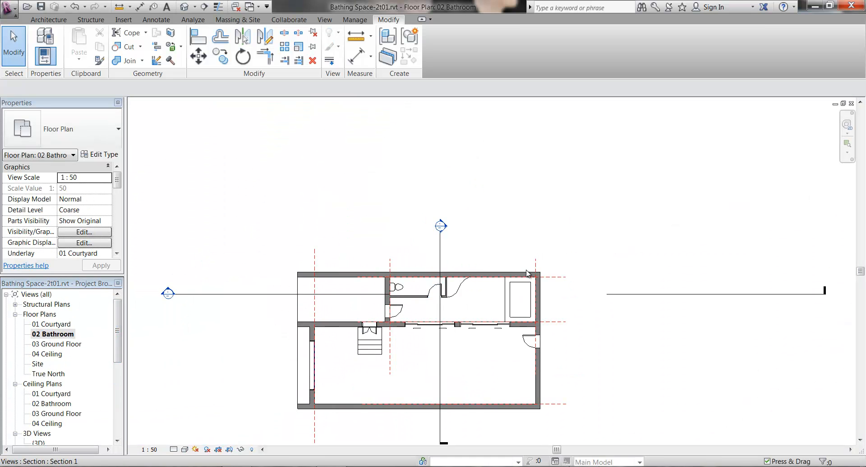
scroll(469, 242, up, 5)
middle_drag(533, 249, 453, 301)
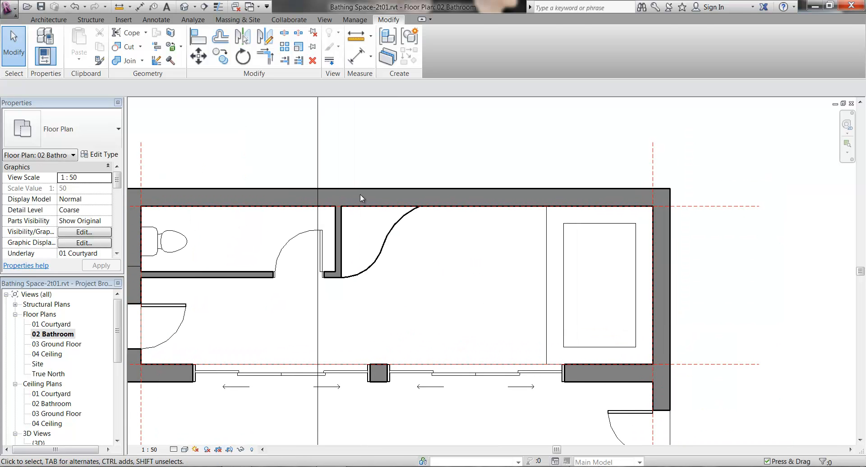
Load the M_Sink Vanity-Round family from the Plumbing Fixtures folder of the International Metric Library for component placement
click(57, 21)
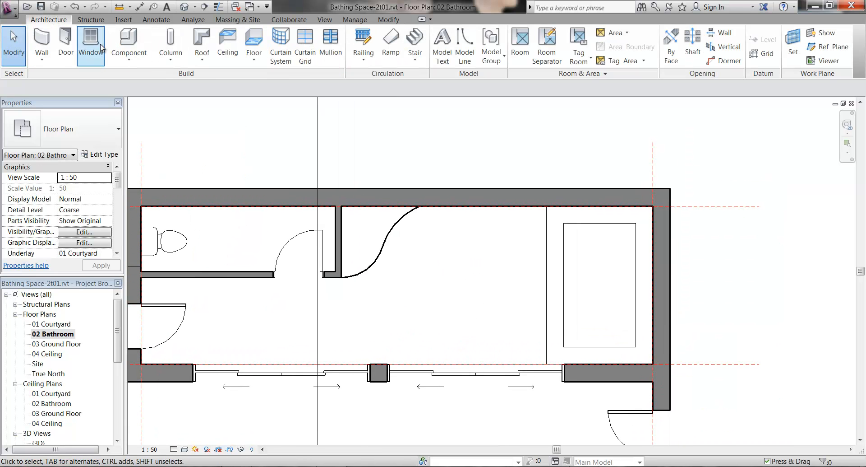
click(124, 61)
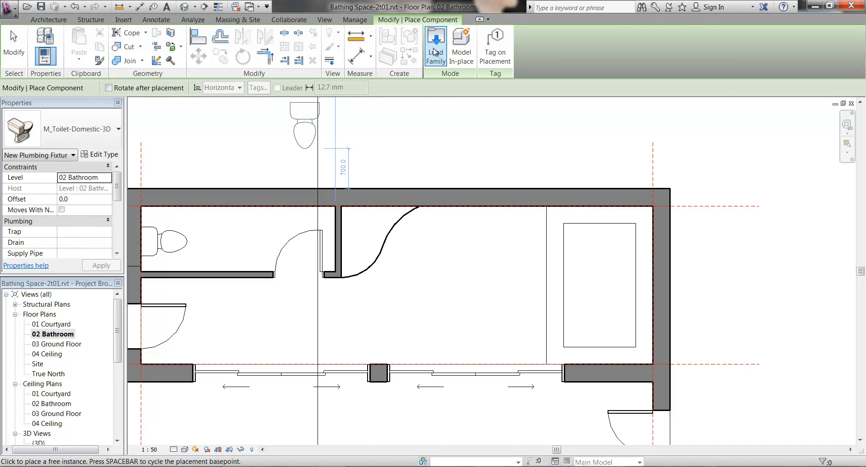
click(435, 53)
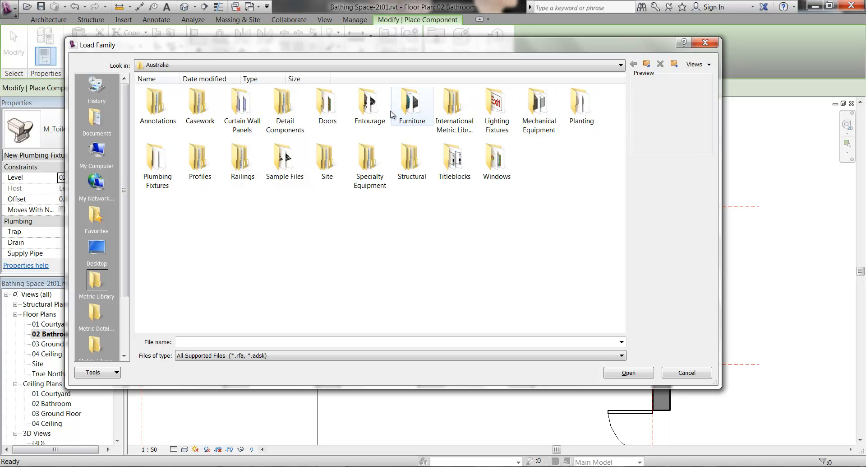
double_click(453, 107)
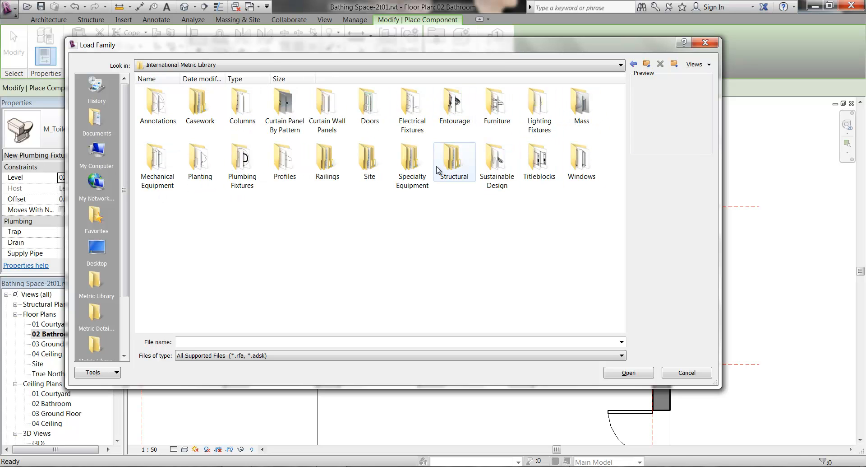
double_click(236, 165)
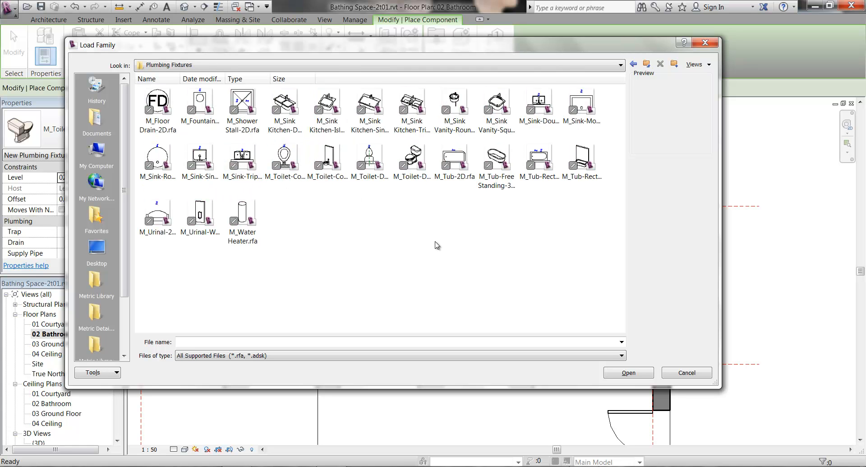
click(455, 108)
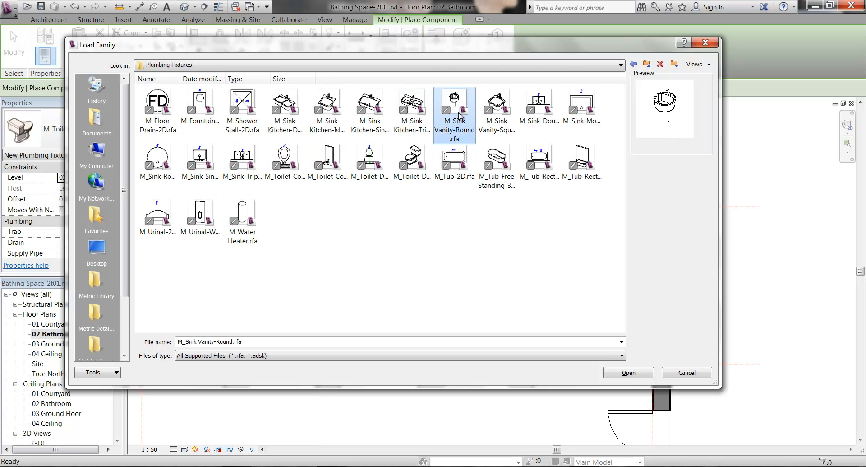
click(411, 118)
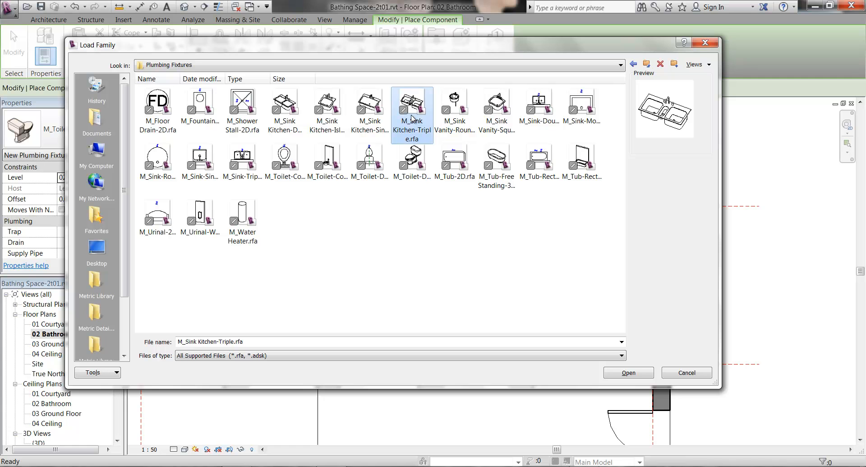
click(459, 117)
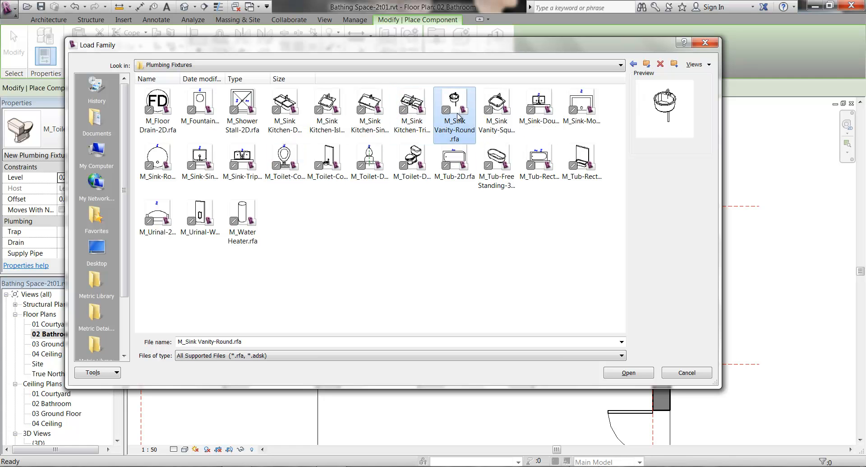
click(617, 371)
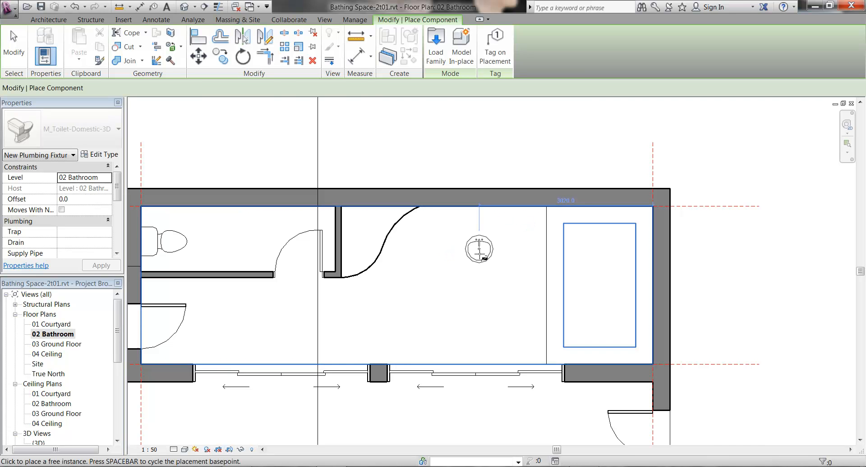
Place one 482 x 482mm round vanity sink near the bathroom's upper wall, between the curved wall and the bath area, and end placement
scroll(493, 206, up, 3)
scroll(493, 207, up, 4)
middle_drag(474, 267, 519, 318)
scroll(520, 331, down, 2)
scroll(510, 333, up, 1)
click(506, 333)
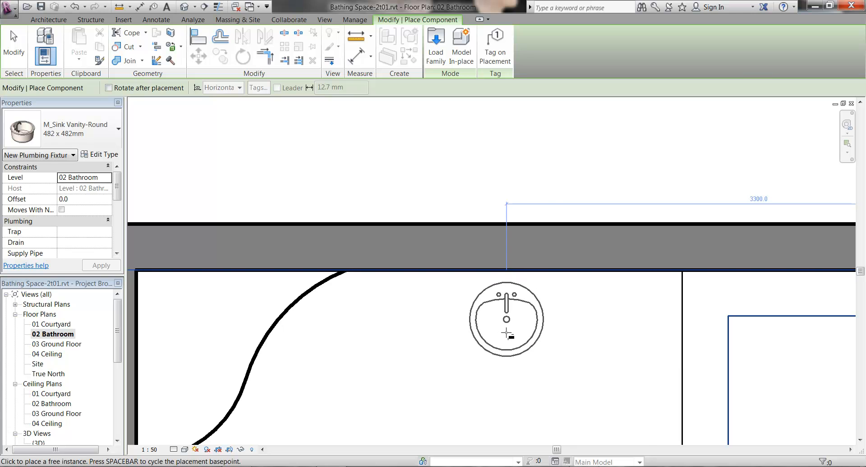
scroll(604, 371, up, 2)
middle_drag(609, 405, 618, 426)
key(Escape)
key(Escape)
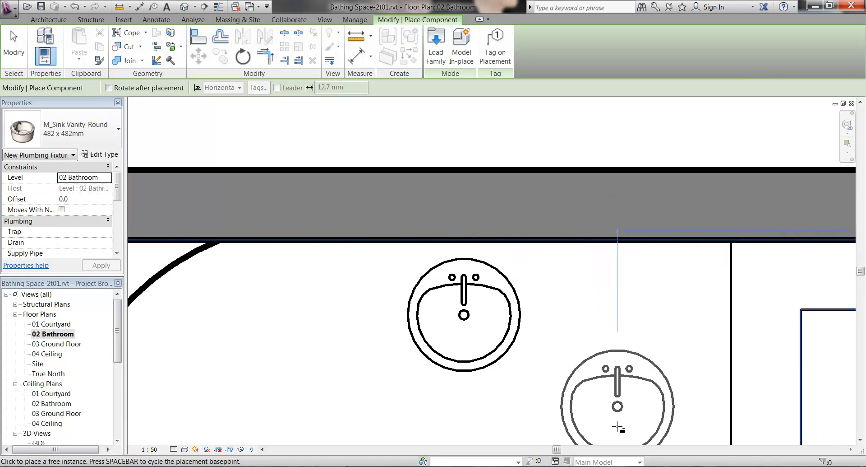
middle_drag(514, 374, 398, 382)
scroll(533, 356, up, 3)
scroll(534, 356, down, 5)
scroll(411, 358, up, 1)
scroll(395, 362, up, 1)
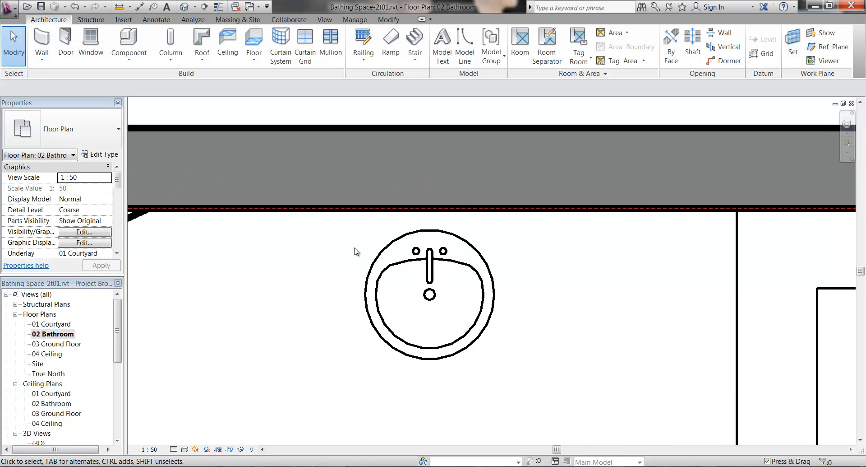
Start a new in-place model in the Casework category for the sink's vanity, accepting the suggested name
scroll(354, 247, down, 2)
middle_drag(430, 260, 424, 282)
click(129, 57)
click(139, 111)
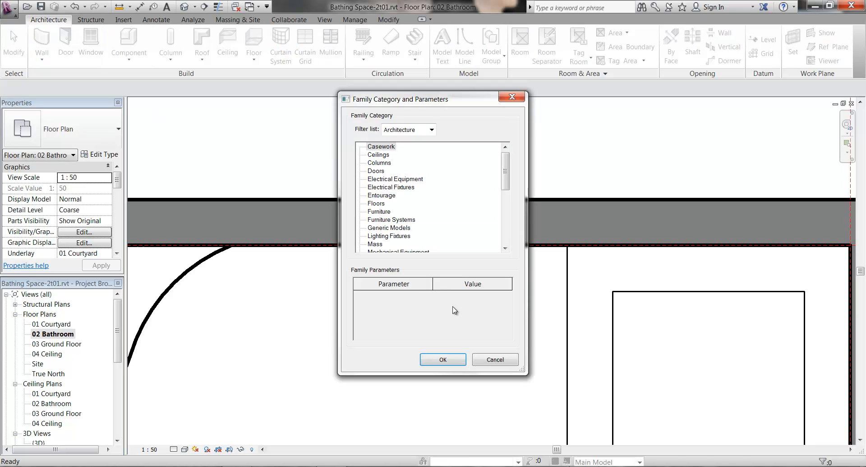
click(443, 360)
click(332, 124)
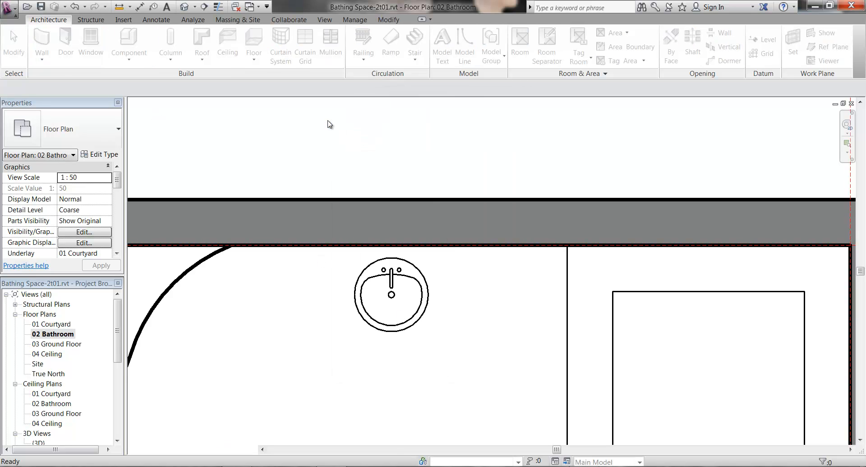
scroll(316, 239, up, 2)
Begin an extrusion and sketch a 500 mm line down from the wall beside the sink, continued by a semicircular arc of 400 mm radius
click(92, 49)
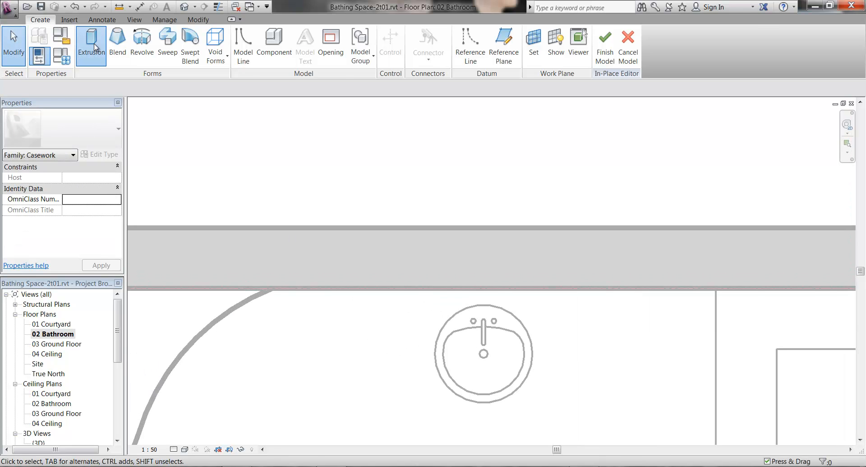
scroll(367, 275, up, 1)
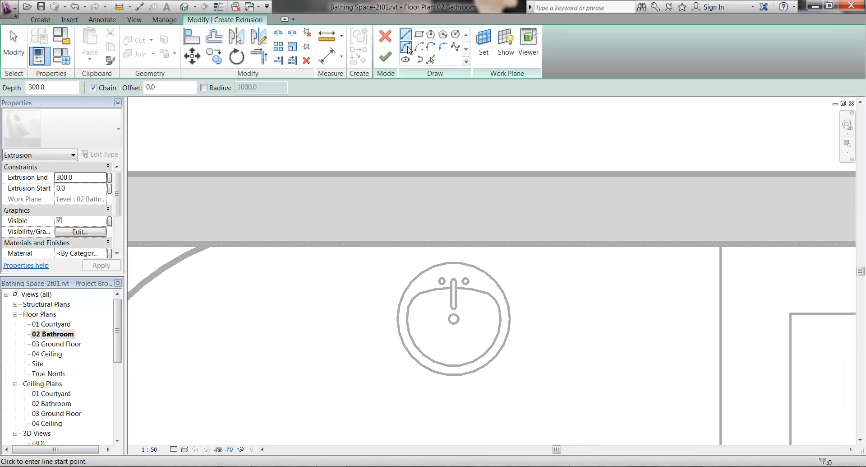
click(363, 245)
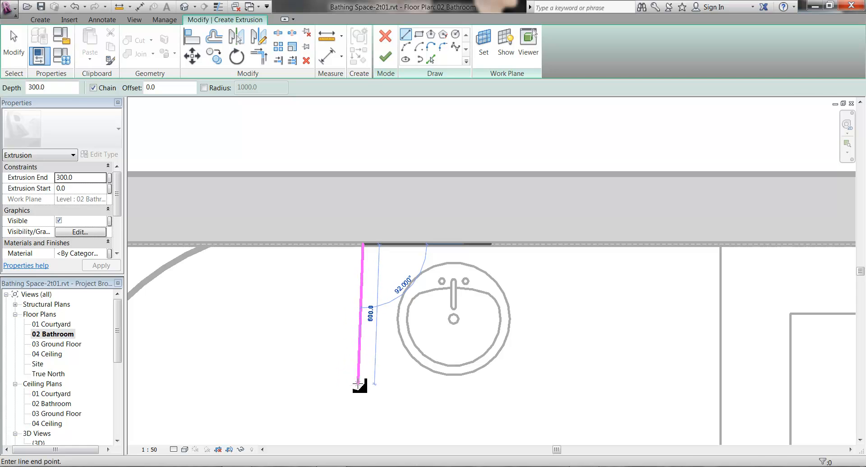
click(363, 360)
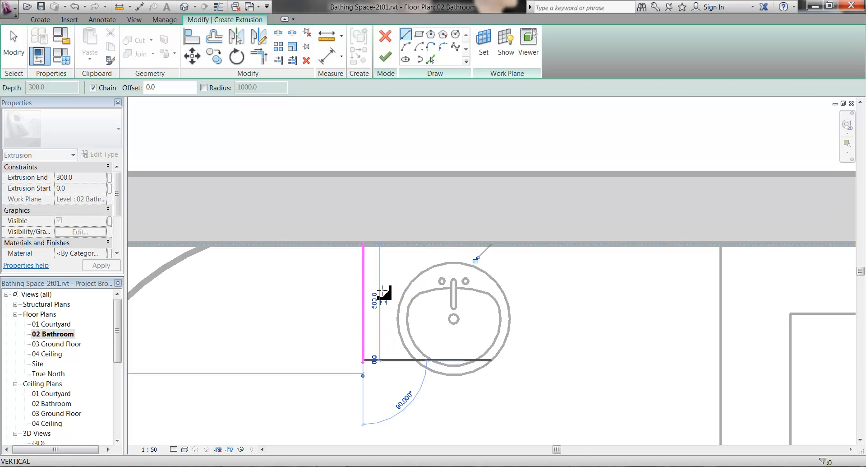
click(405, 46)
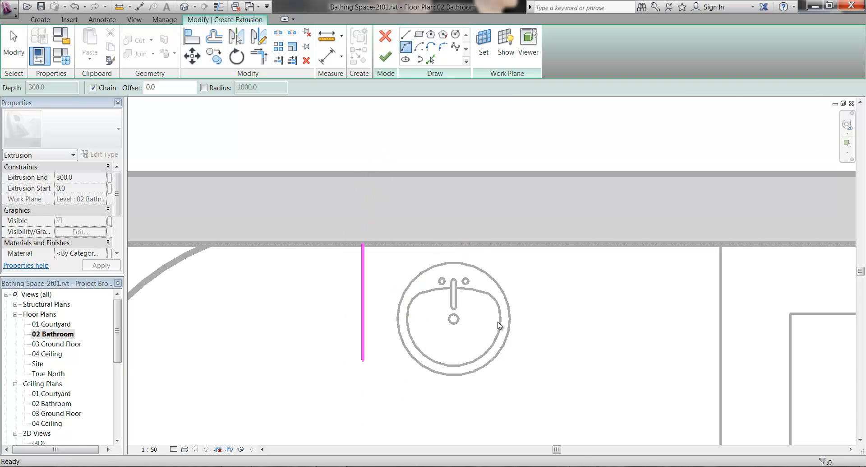
click(548, 359)
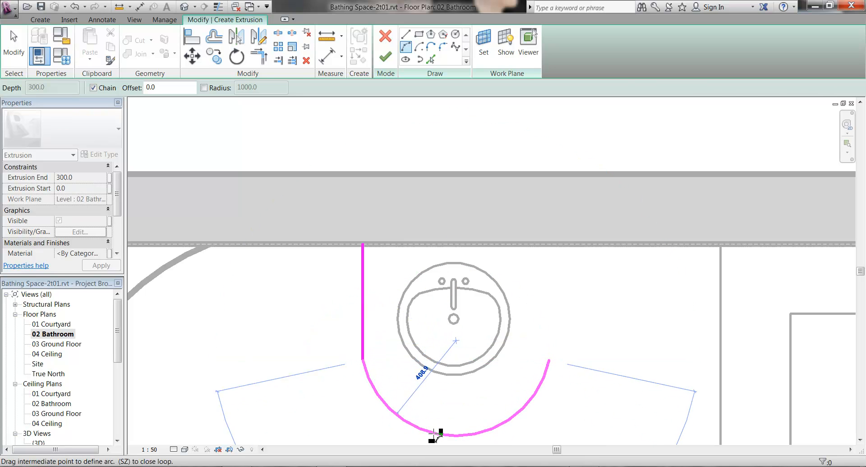
middle_drag(431, 440, 429, 378)
scroll(430, 378, down, 1)
click(427, 377)
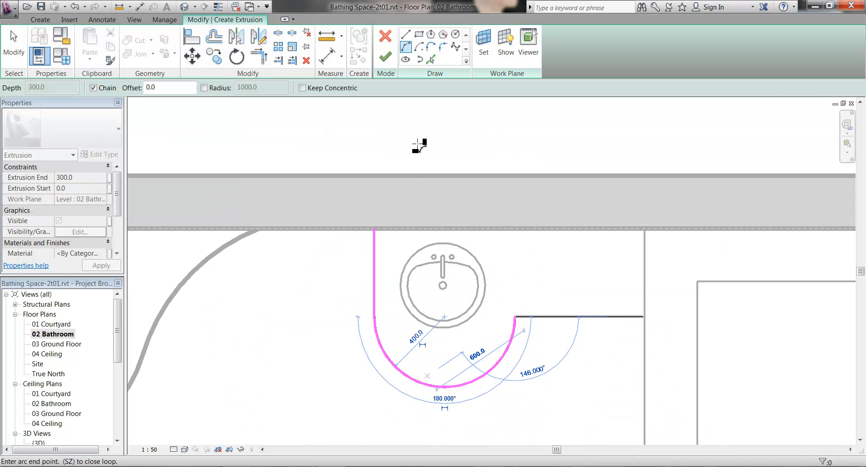
Close the vanity outline with a straight 500 mm side up to the wall and an 800 mm edge along the wall face
click(406, 40)
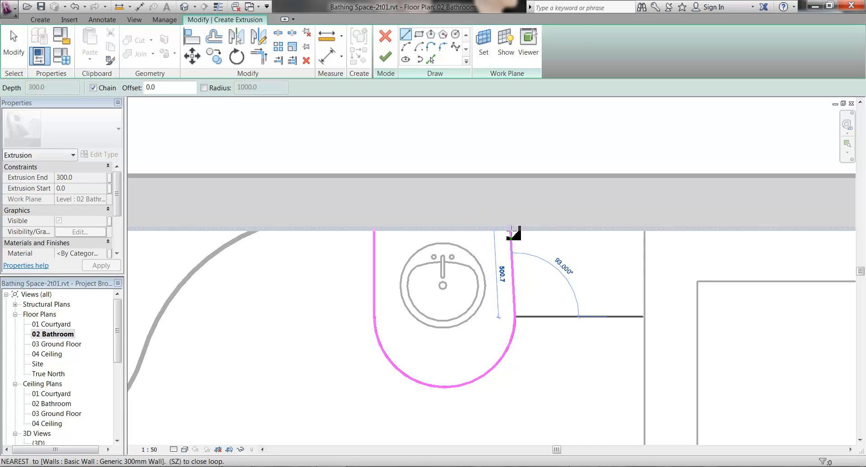
click(515, 229)
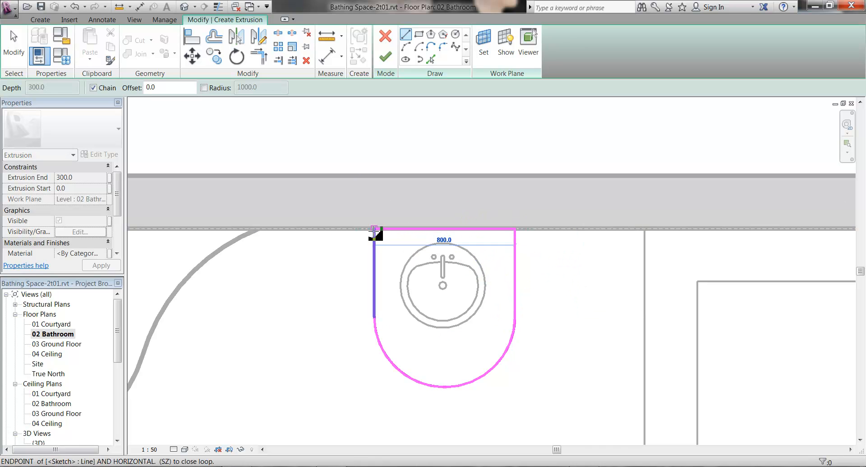
click(374, 232)
scroll(387, 261, up, 1)
middle_drag(389, 262, 323, 250)
key(Escape)
key(Escape)
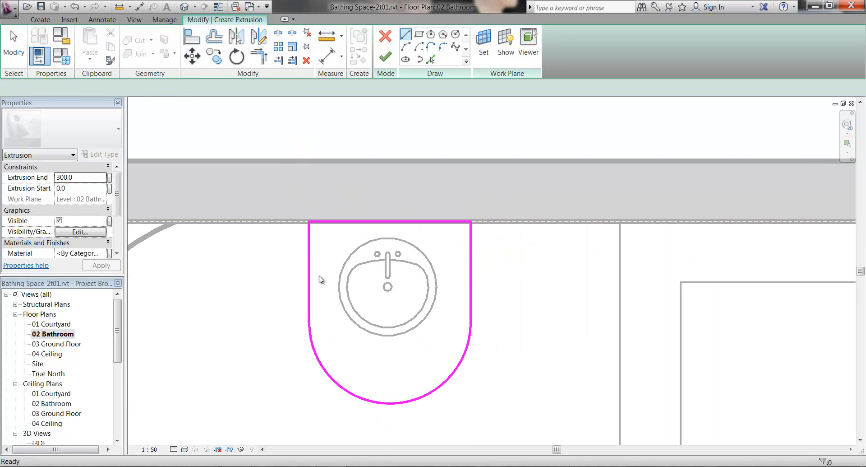
Nudge the right side of the vanity outline towards the sink until the outline is 705 mm wide
middle_drag(433, 308, 496, 284)
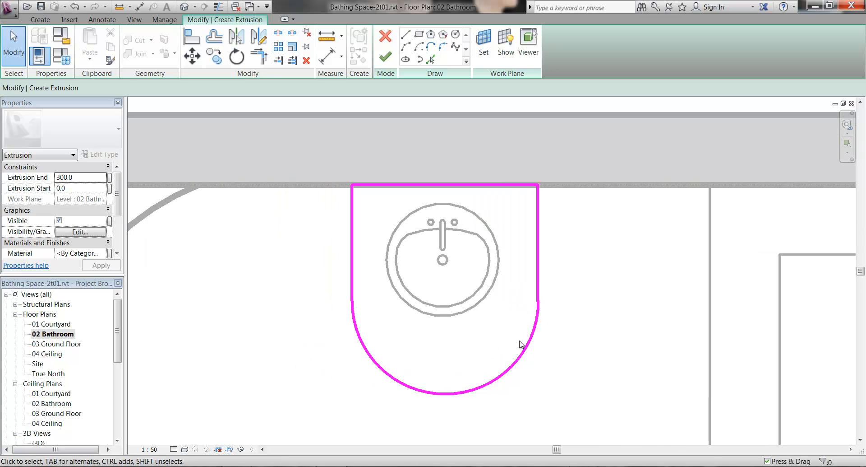
click(489, 389)
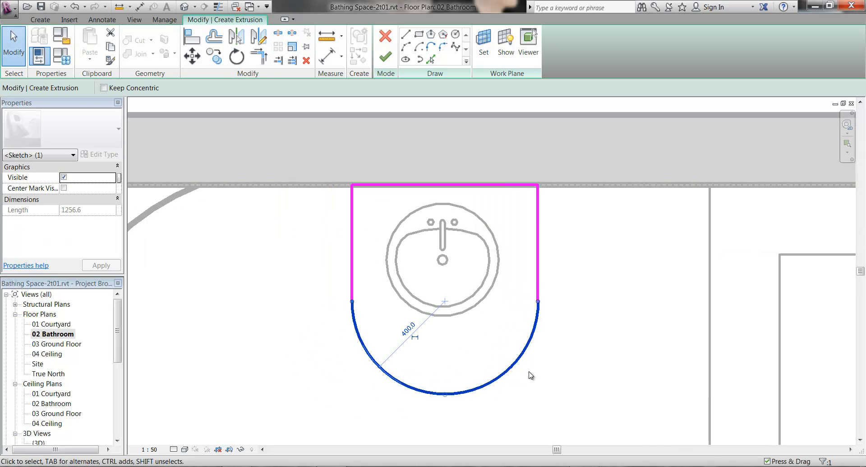
click(538, 262)
key(Left)
key(Left)
key(Left)
key(Left)
key(Left)
key(Left)
key(Left)
key(Left)
key(Left)
key(Left)
key(Left)
key(Left)
key(Left)
key(Left)
key(Left)
key(Left)
key(Left)
key(Left)
key(Left)
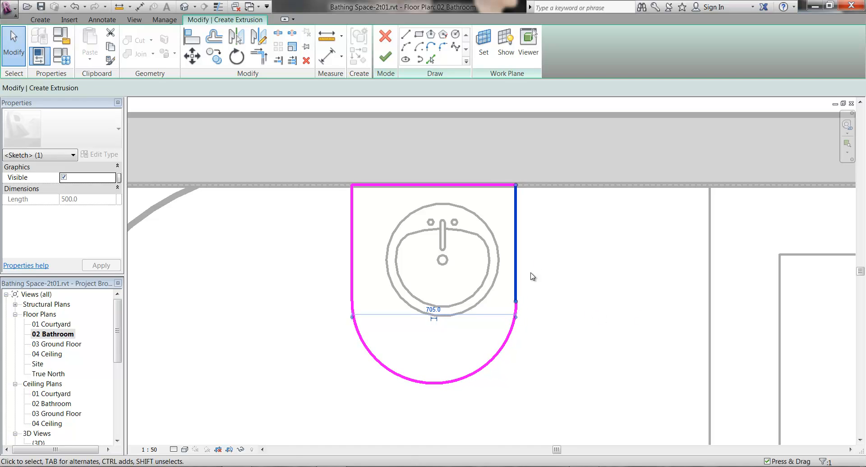
Nudge the left side of the vanity outline towards the sink until the front arc's radius is 307.5 mm
click(372, 271)
click(351, 257)
key(Right)
key(Right)
key(Right)
key(Right)
key(Right)
key(Right)
key(Right)
key(Right)
key(Right)
key(Right)
key(Right)
key(Right)
key(Right)
click(573, 331)
scroll(573, 331, down, 1)
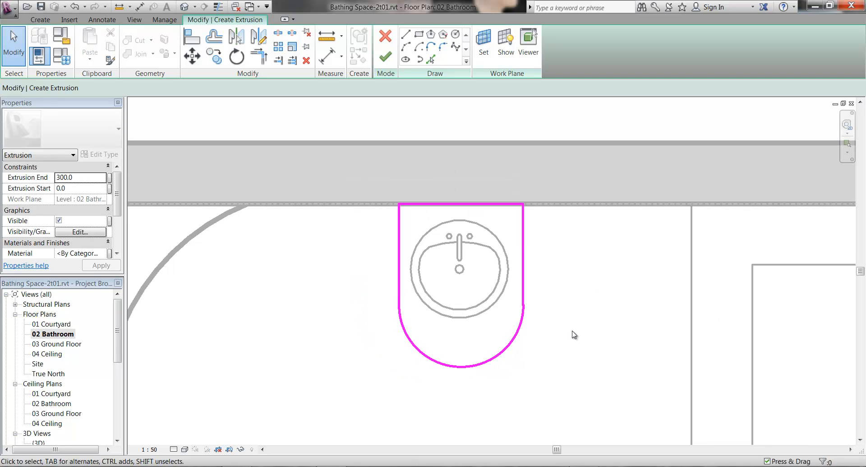
Nudge the front arc of the vanity outline towards the wall until its centre lines up with the sink's drain, leaving 320 mm sides
scroll(503, 367, up, 2)
click(490, 369)
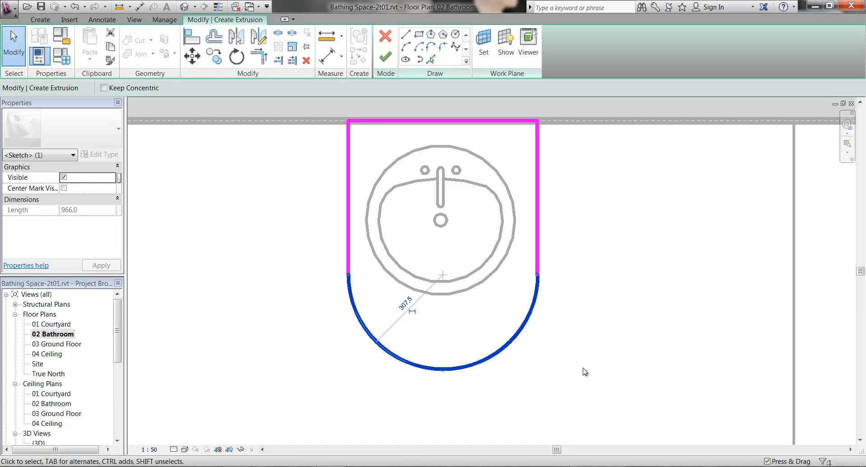
key(Up)
key(Up)
key(Up)
key(Up)
key(Up)
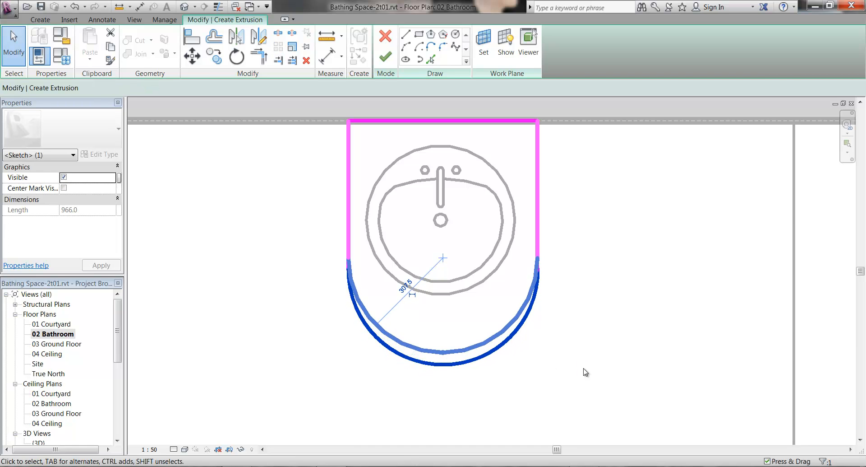
key(Up)
key(Up)
key(Up)
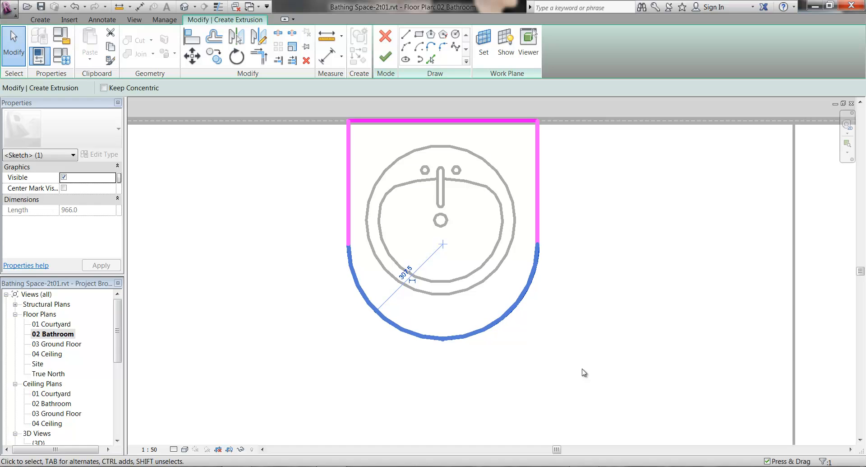
key(Up)
key(Up)
key(Up)
key(Up)
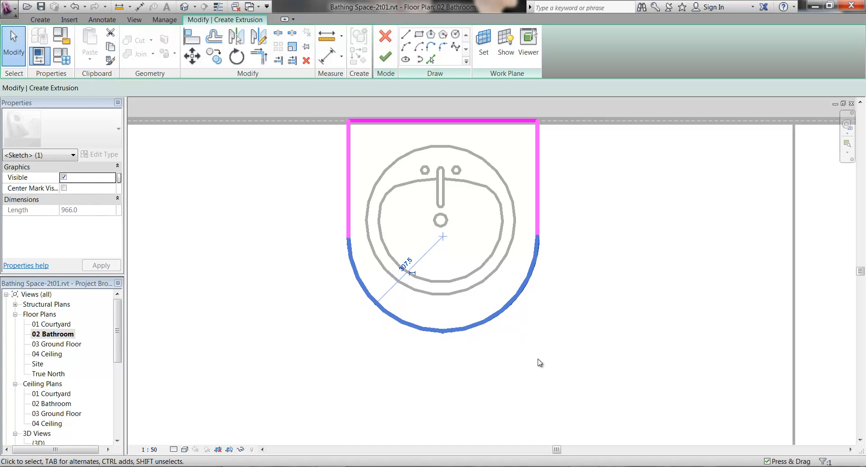
key(Up)
key(Up)
key(Up)
key(Up)
key(Up)
key(Up)
key(Up)
key(Up)
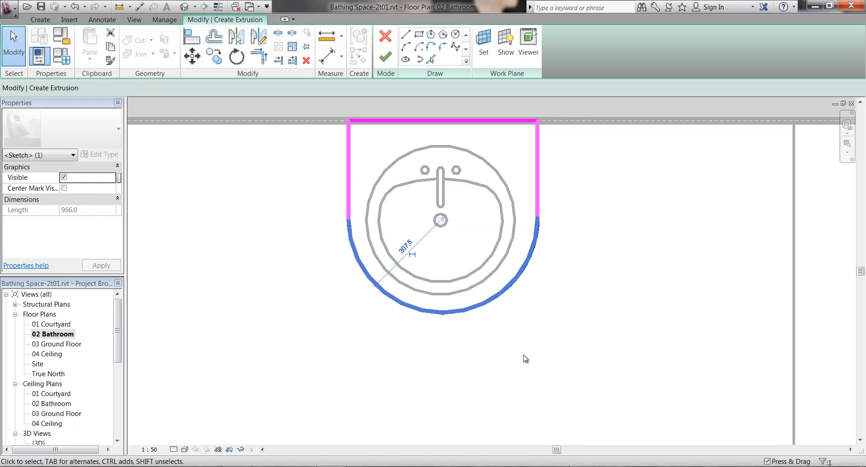
scroll(528, 360, down, 2)
scroll(515, 386, up, 2)
middle_drag(531, 362, 551, 436)
scroll(513, 386, down, 1)
key(Up)
key(Up)
scroll(548, 343, up, 2)
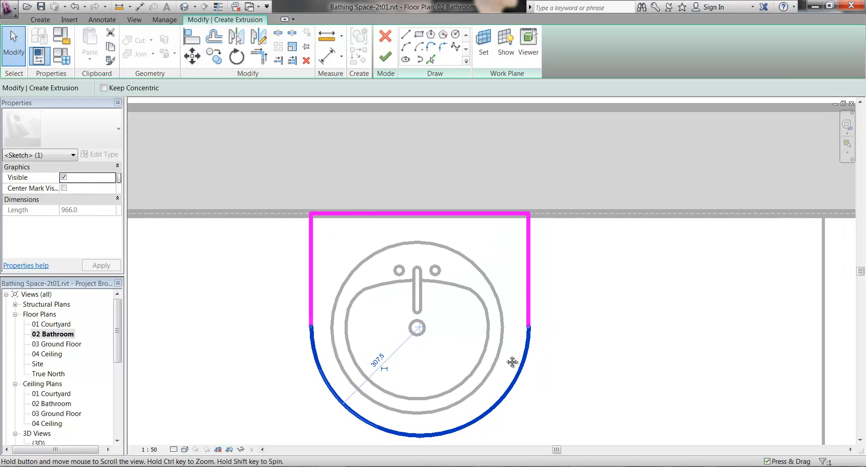
Move the right side of the vanity outline inward to make the outline 600 mm wide
click(528, 251)
drag(530, 250, 524, 250)
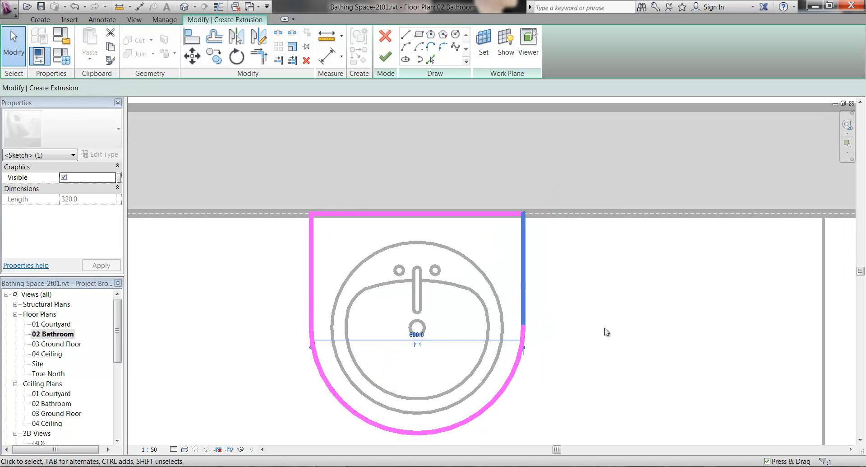
Finish the vanity outline sketch to create the extrusion with its end at 300 mm
click(606, 332)
scroll(606, 332, down, 2)
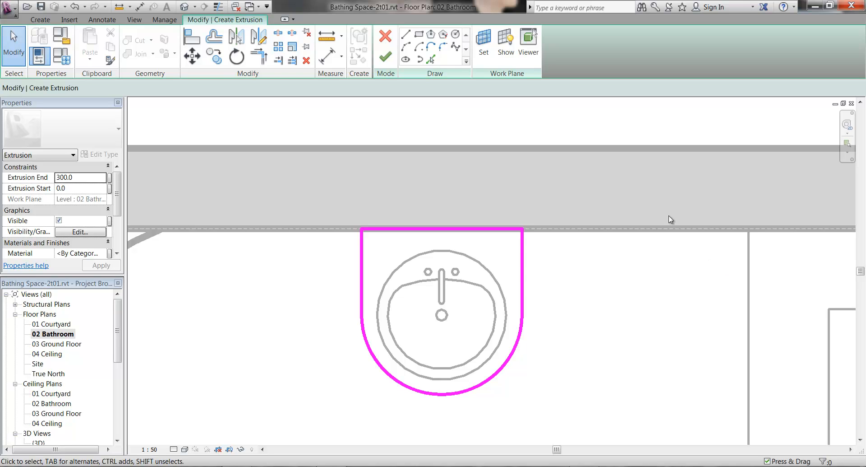
click(386, 57)
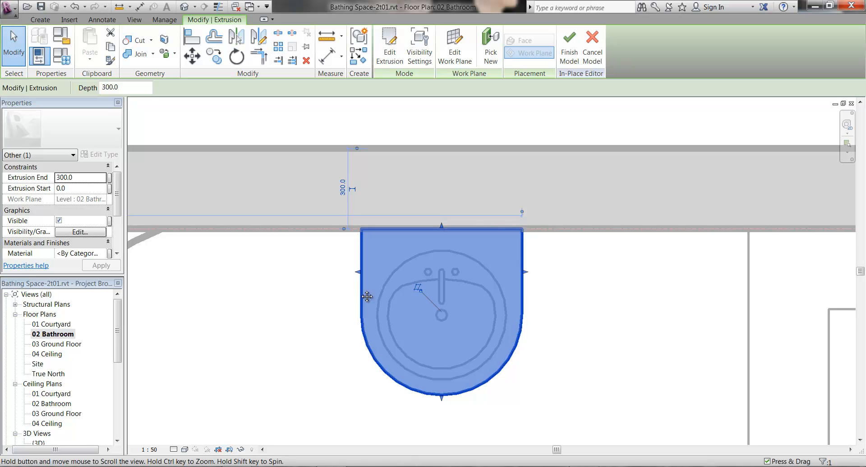
In the Section 1 view, raise the top of the vanity extrusion to the underside of the sink's rim and check it in 3D
scroll(399, 294, down, 5)
scroll(404, 303, down, 3)
middle_drag(414, 318, 602, 301)
click(470, 328)
scroll(474, 328, down, 2)
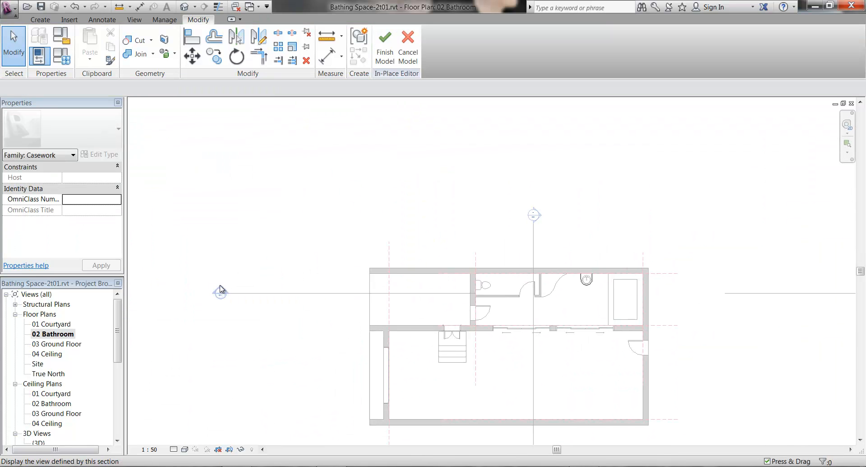
double_click(221, 289)
scroll(469, 348, up, 3)
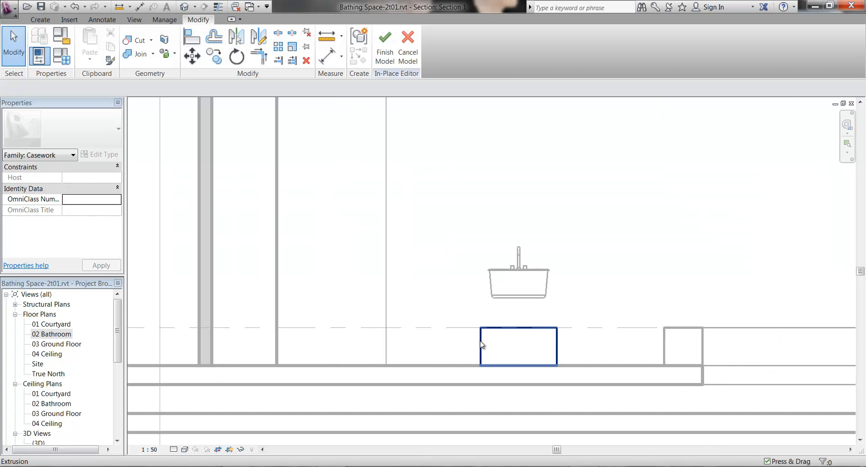
click(480, 343)
scroll(516, 345, up, 4)
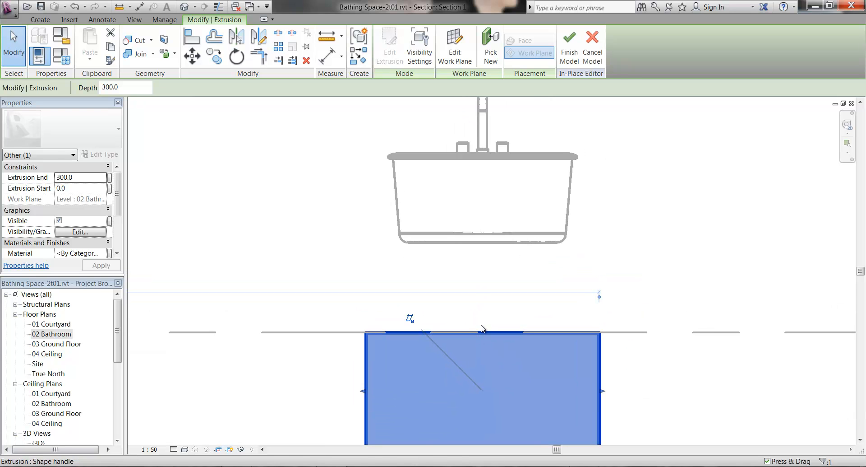
drag(482, 329, 504, 158)
click(315, 231)
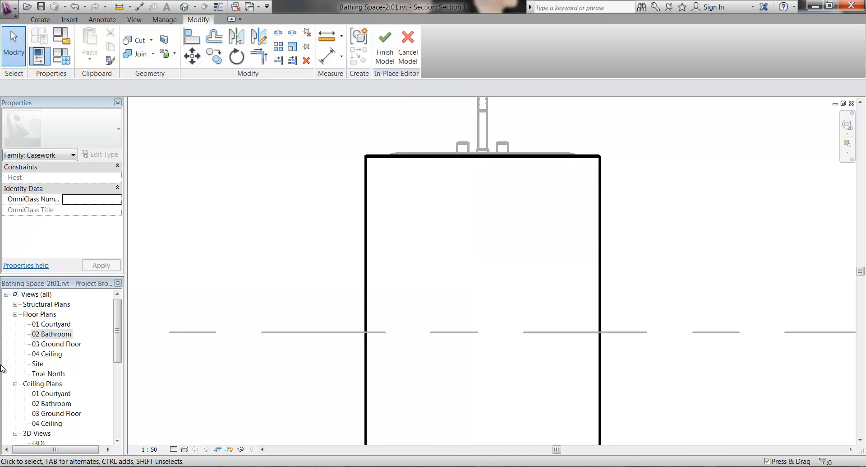
double_click(40, 441)
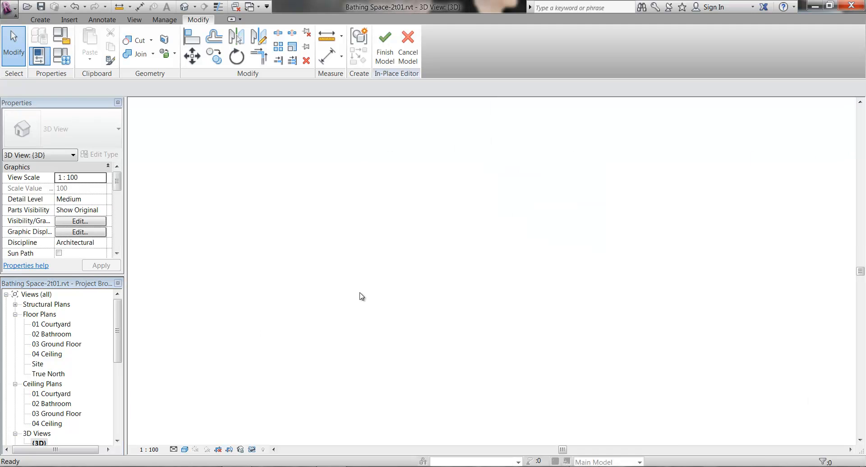
scroll(434, 281, up, 2)
shift+middle_drag(380, 284, 521, 392)
scroll(292, 291, up, 2)
scroll(292, 295, up, 2)
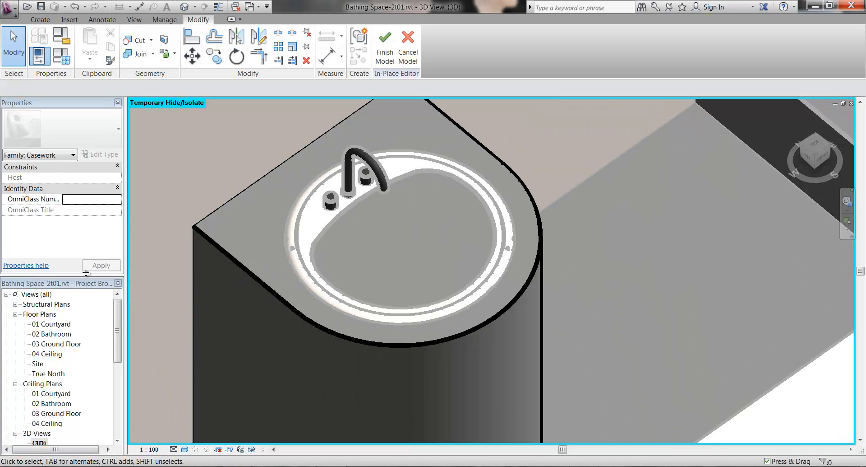
Start a void extrusion in the 02 Bathroom plan and sketch a circle of about 210 mm radius inside the vanity's rounded front
double_click(50, 334)
scroll(554, 284, up, 6)
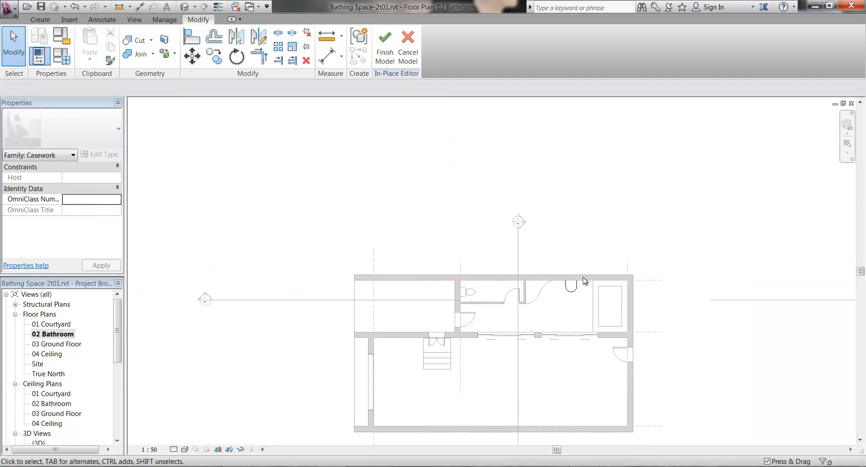
scroll(403, 360, up, 1)
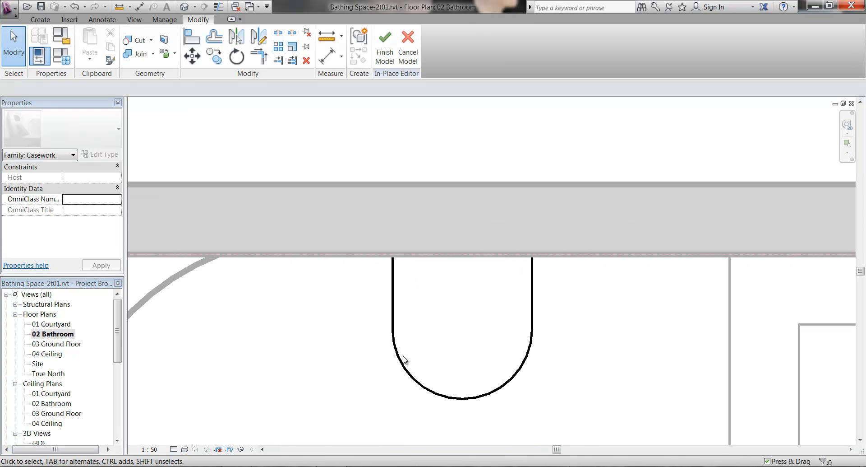
click(41, 19)
click(215, 53)
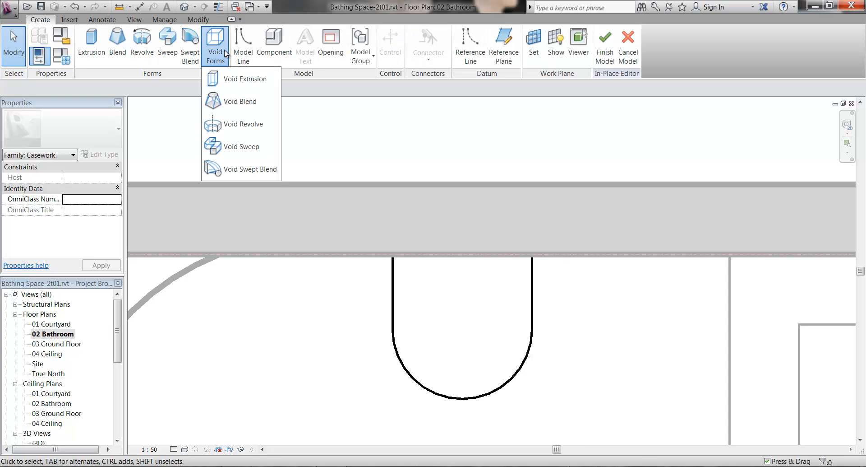
click(240, 80)
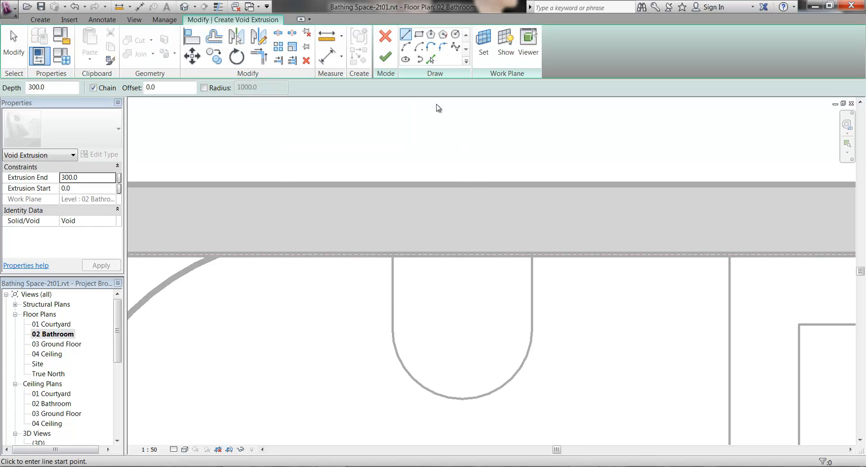
scroll(427, 320, up, 1)
mouse_move(435, 338)
middle_down()
mouse_move(427, 319)
mouse_move(474, 353)
middle_up()
scroll(427, 320, up, 1)
click(455, 34)
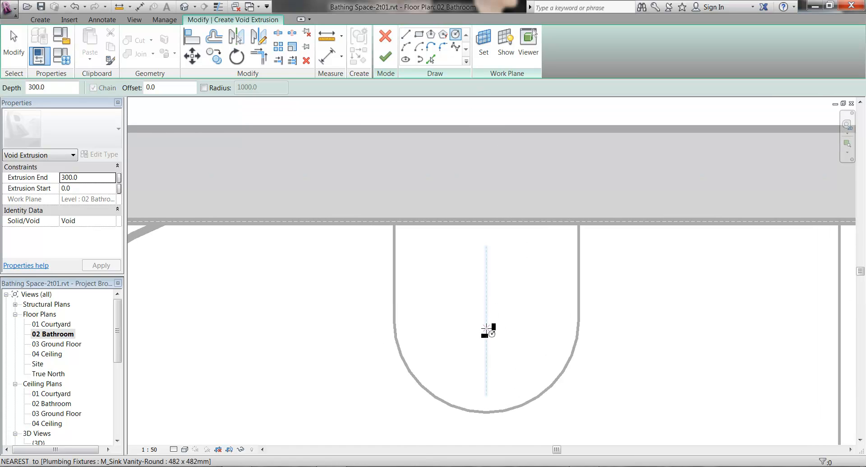
click(486, 328)
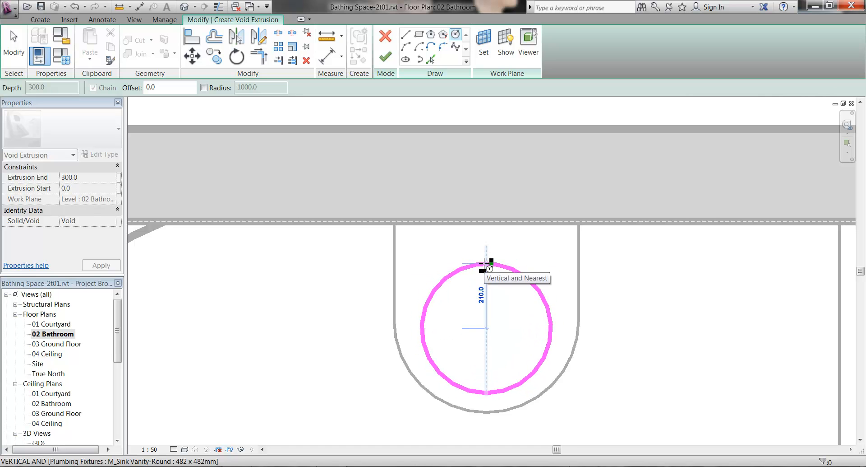
click(486, 263)
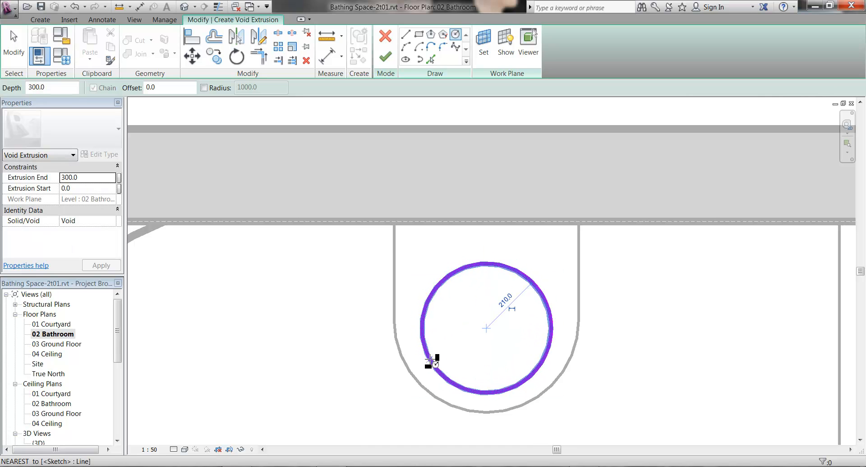
Open the 03 Ground Floor plan around the vanity and set its visual style to Wireframe
double_click(58, 344)
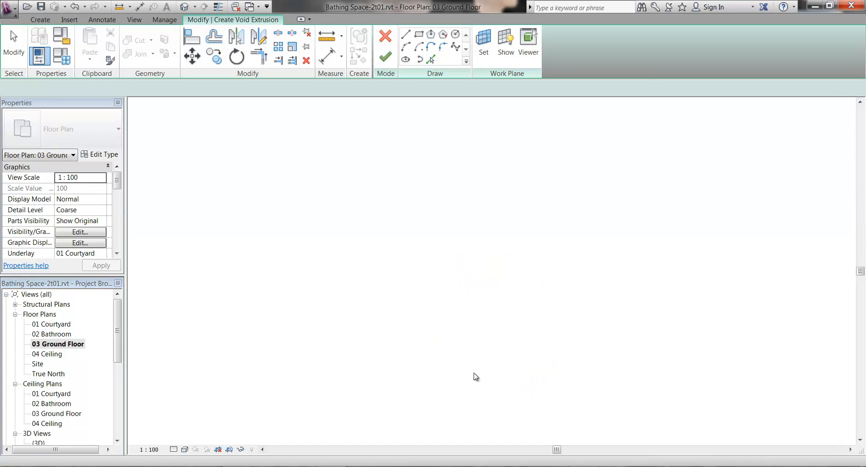
scroll(599, 178, up, 3)
scroll(568, 253, up, 5)
middle_drag(569, 291, 545, 355)
scroll(514, 332, up, 2)
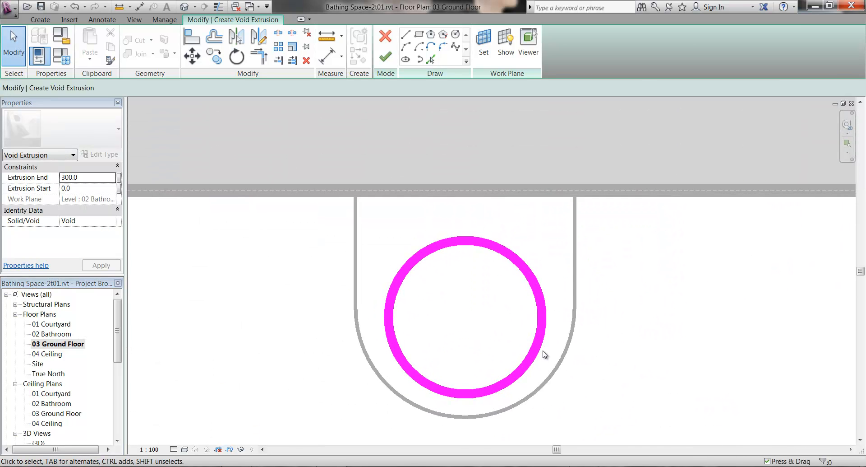
click(184, 450)
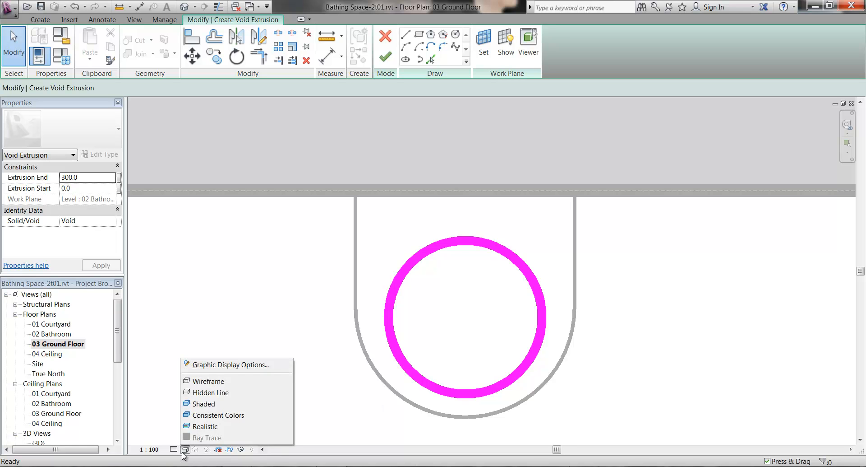
click(201, 382)
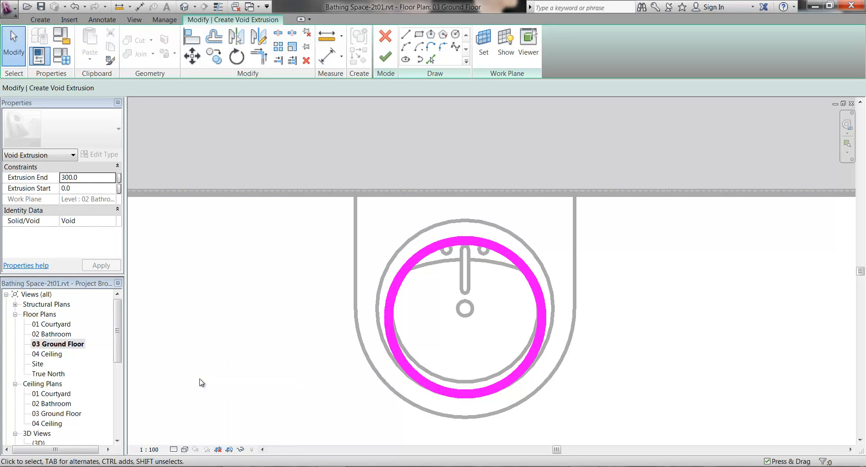
middle_drag(519, 302, 502, 305)
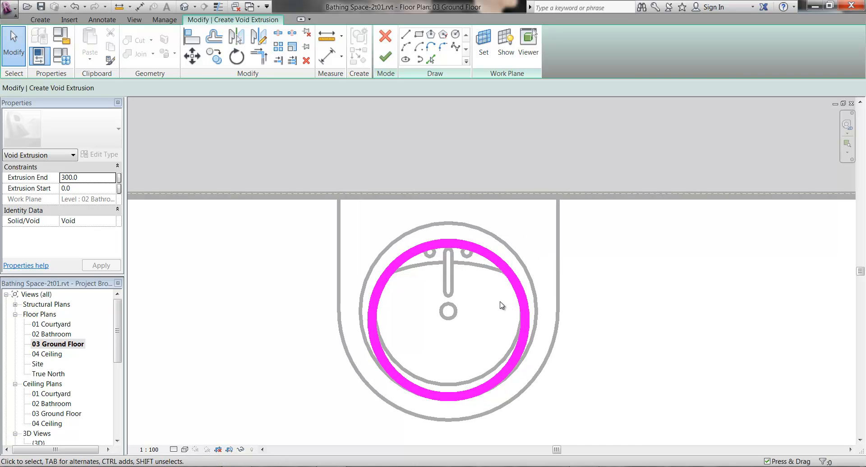
Nudge the void circle towards the wall until it is centred on the sink's drain
click(505, 273)
key(Up)
key(Up)
key(Up)
key(Up)
key(Up)
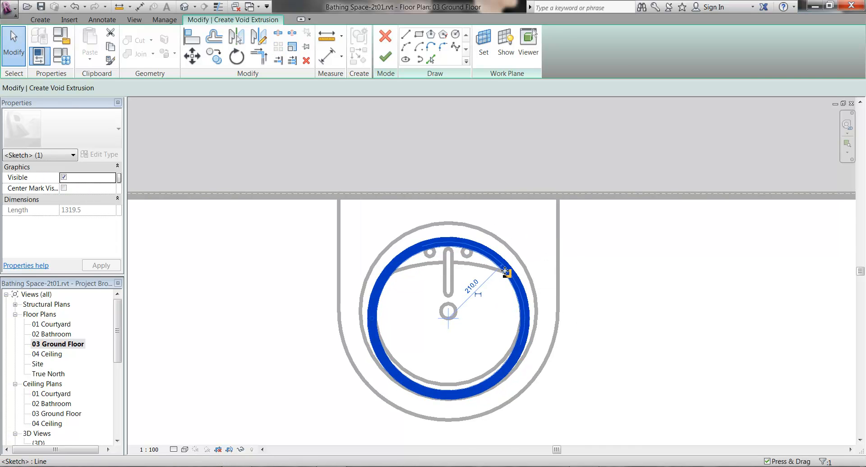
key(Up)
key(Up)
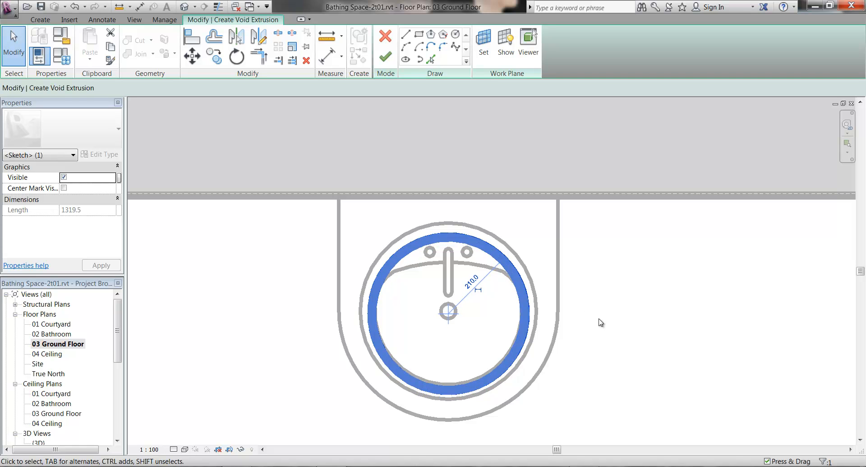
key(Up)
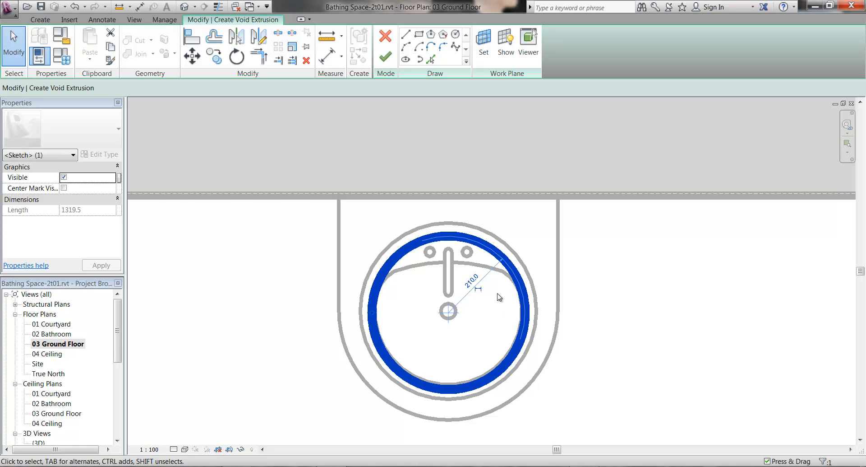
Set the void circle's radius to 220 mm and finish the void extrusion sketch
click(469, 285)
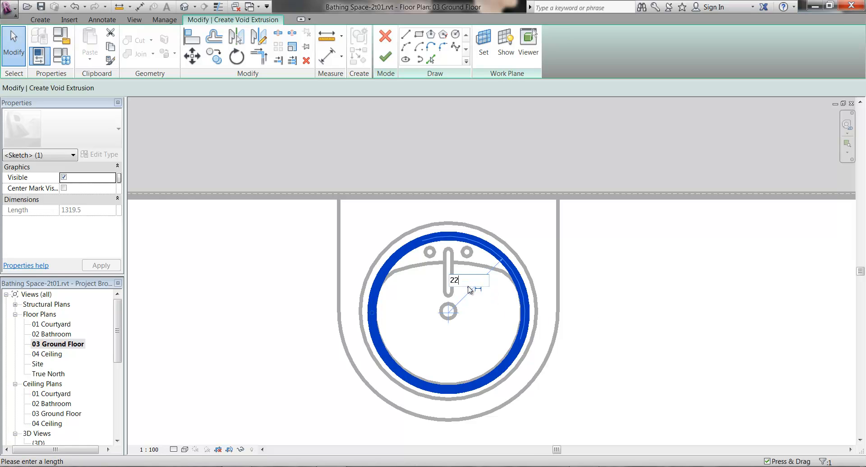
key(Return)
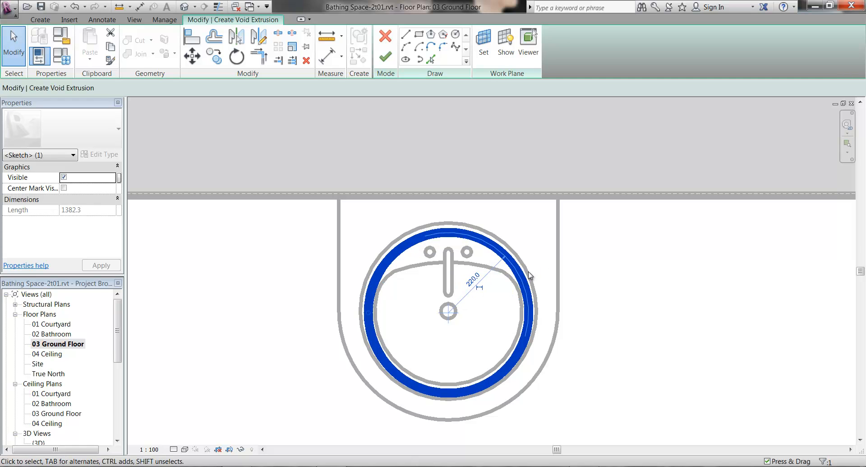
click(636, 369)
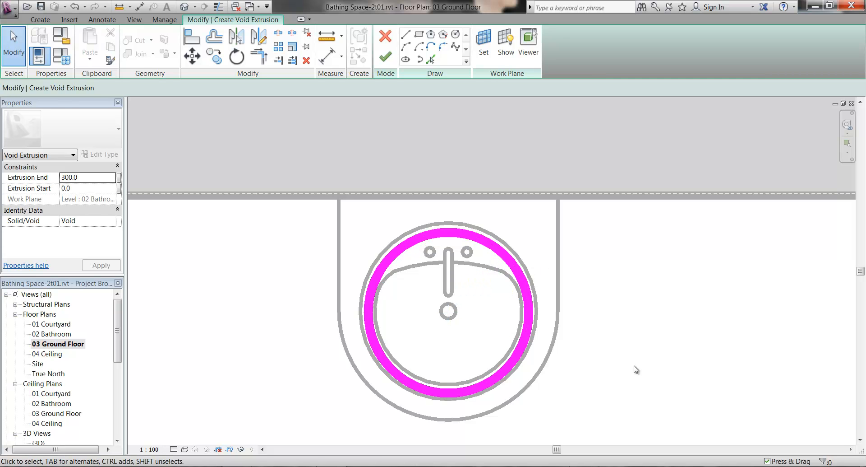
click(385, 58)
In Section 1, stretch the void's top above the vanity to about 852 mm and raise its bottom to about 489 mm
drag(116, 333, 117, 377)
double_click(53, 424)
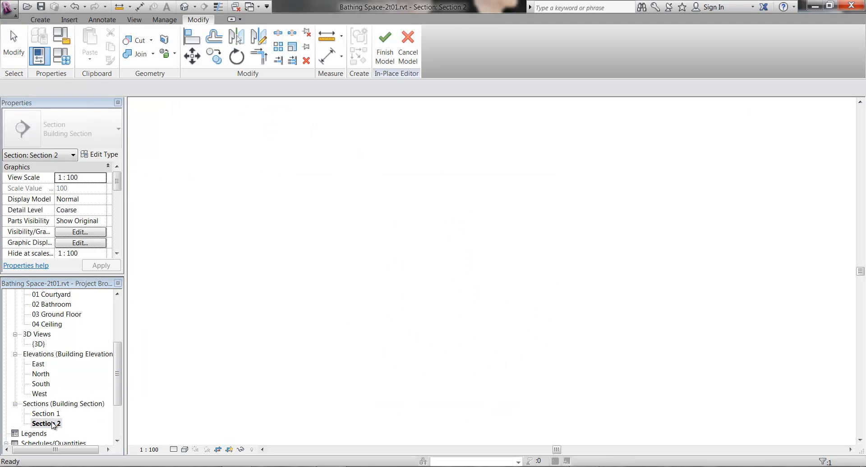
double_click(45, 414)
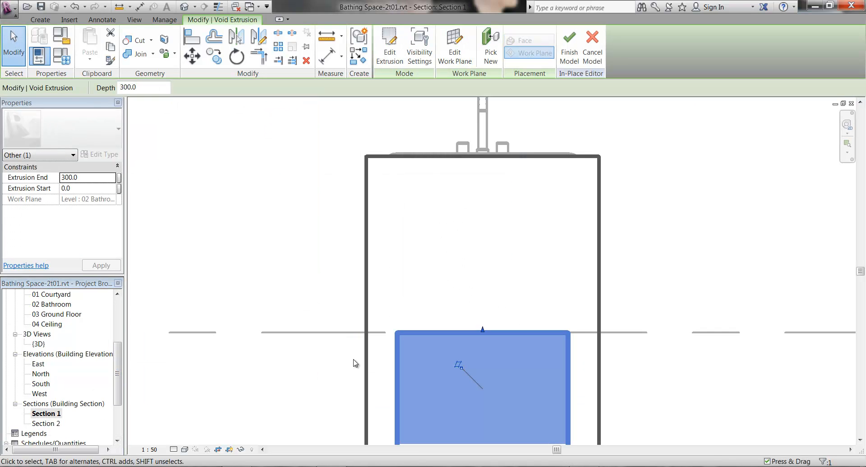
scroll(402, 230, down, 4)
middle_drag(428, 234, 437, 274)
scroll(460, 275, up, 2)
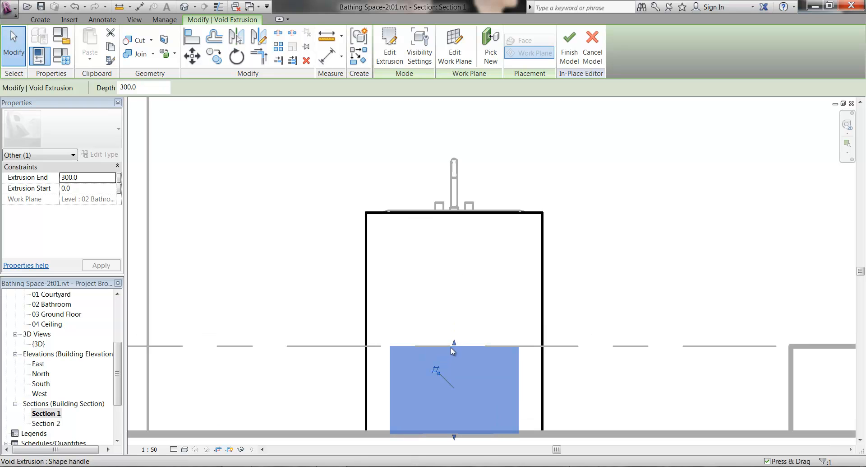
drag(453, 347, 478, 185)
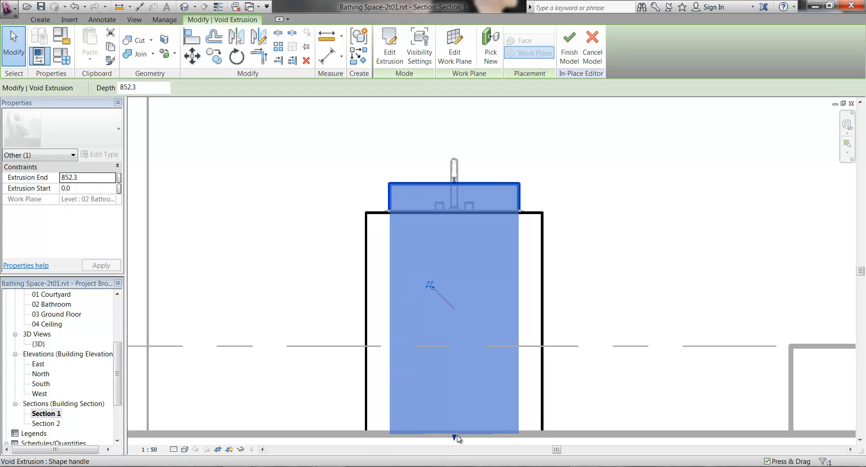
drag(455, 436, 441, 278)
scroll(428, 234, up, 4)
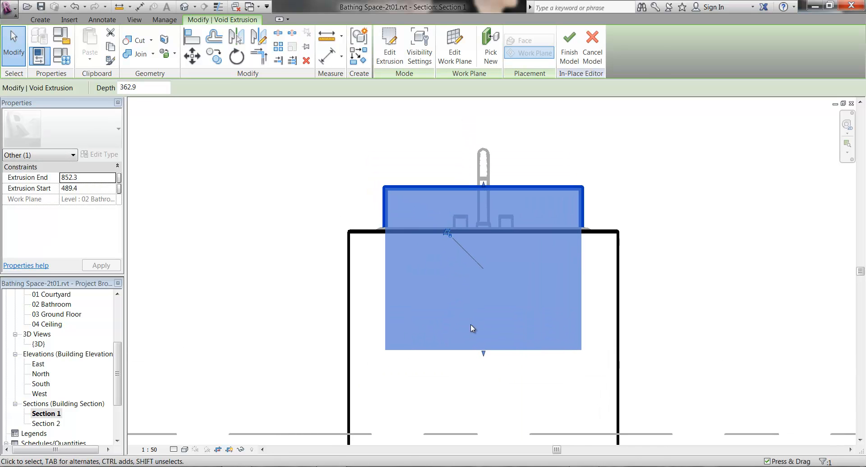
click(240, 311)
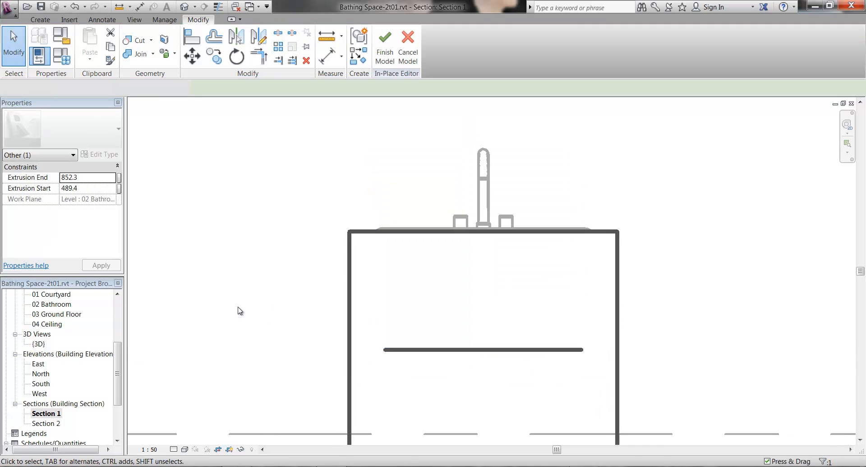
Check the sink cut-out in the 3D view and finish the in-place vanity model
double_click(38, 344)
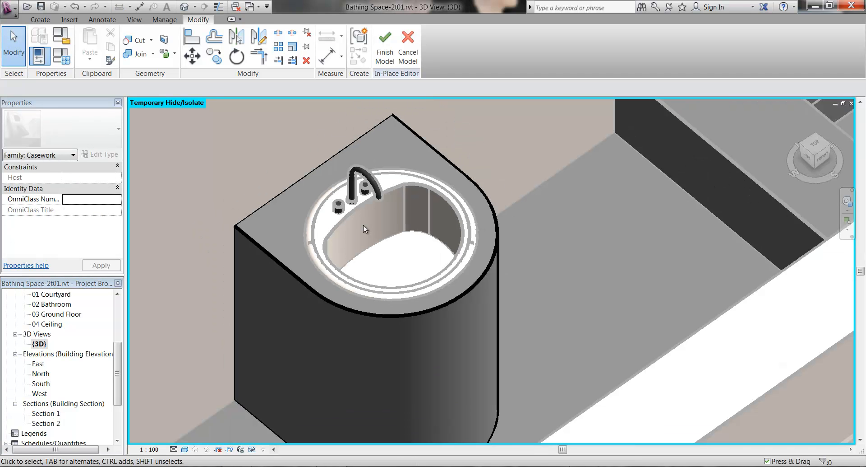
click(385, 45)
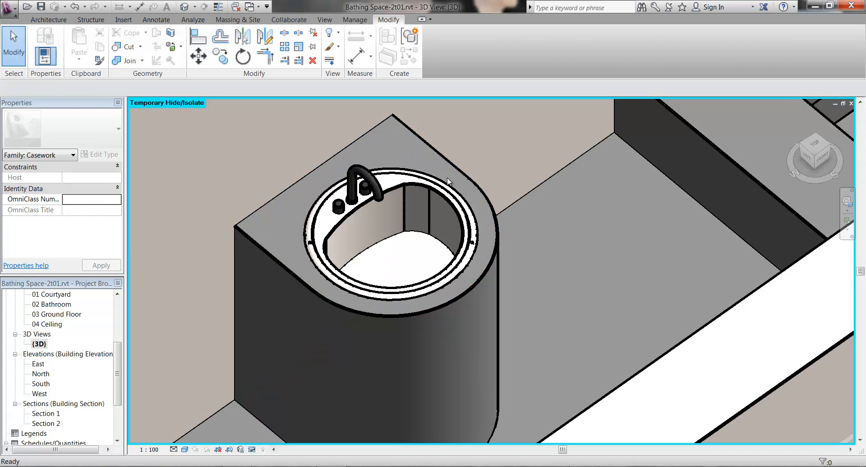
scroll(438, 264, down, 2)
scroll(438, 264, down, 3)
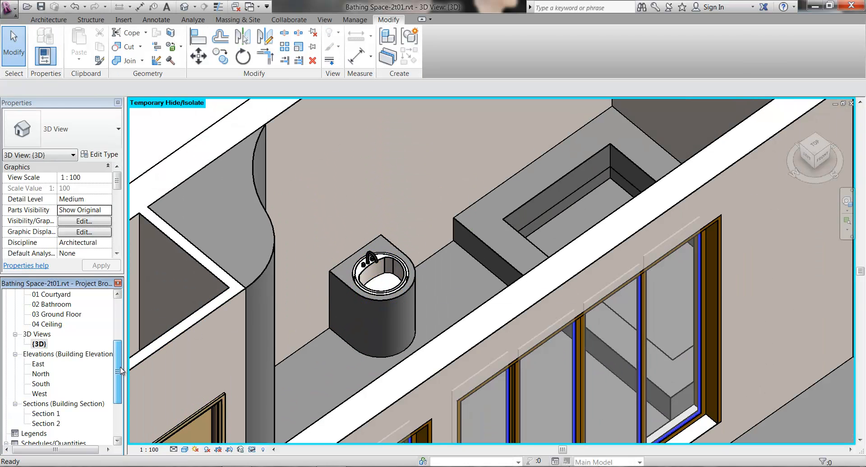
Open the 02 Bathroom floor plan and frame the bathroom and the exterior area outside its sliding doors
scroll(51, 327, up, 1)
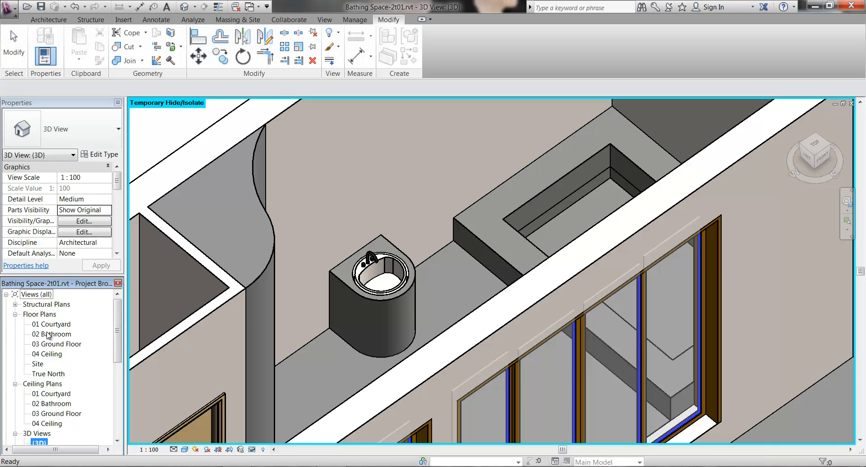
double_click(49, 335)
scroll(487, 316, down, 5)
middle_drag(469, 366, 537, 188)
scroll(470, 213, up, 2)
middle_drag(470, 213, 464, 271)
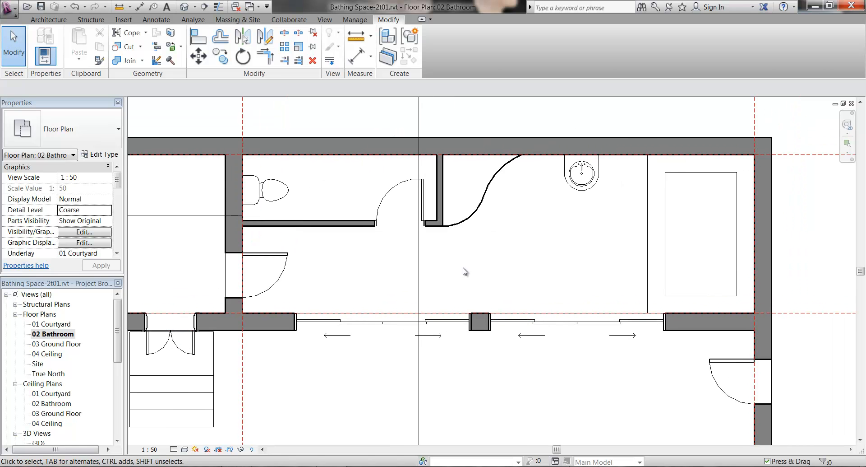
Start an in-place model component in the Floors category and name it Deck
click(44, 22)
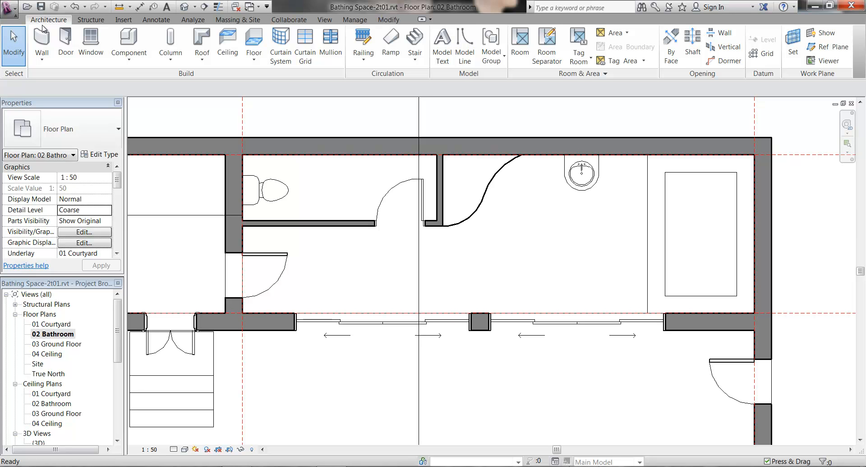
click(121, 61)
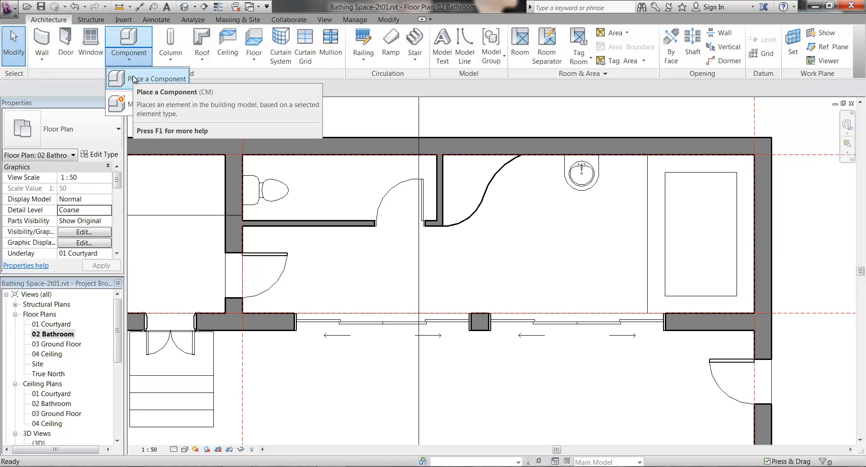
click(135, 103)
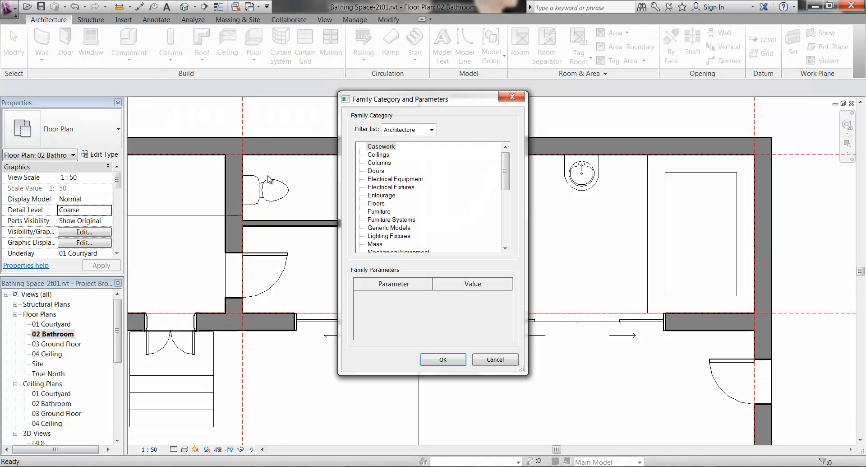
click(377, 204)
click(443, 360)
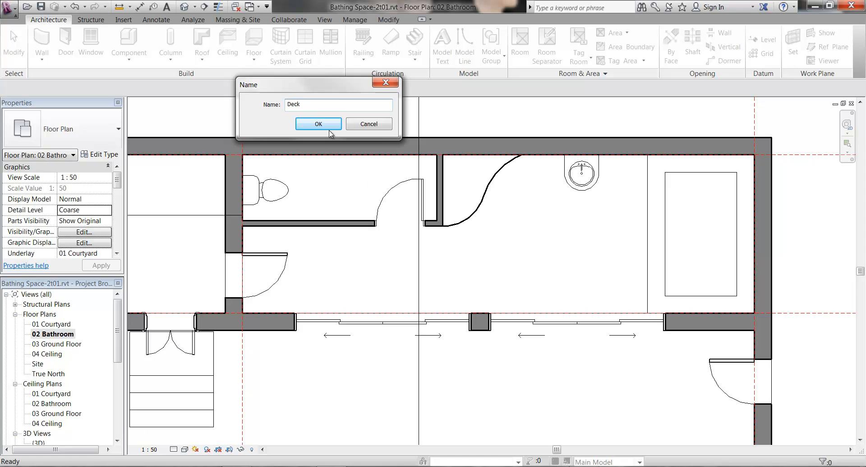
click(320, 124)
Start an extrusion and sketch a rectangular board about 8547 by 191 mm outside the sliding doors, ending at the perpendicular courtyard wall
middle_drag(363, 266, 345, 211)
scroll(345, 211, up, 1)
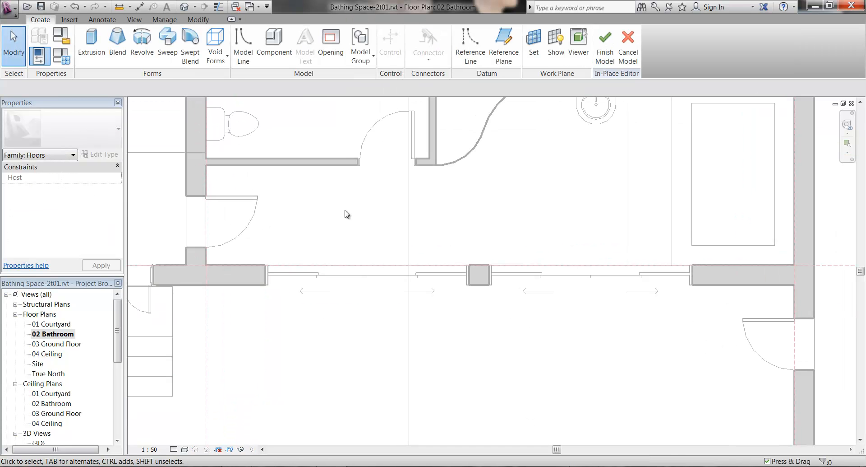
click(86, 51)
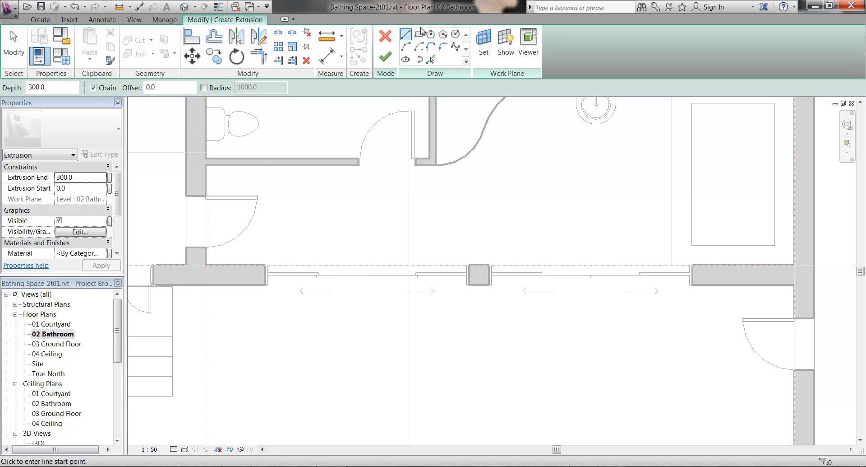
click(419, 33)
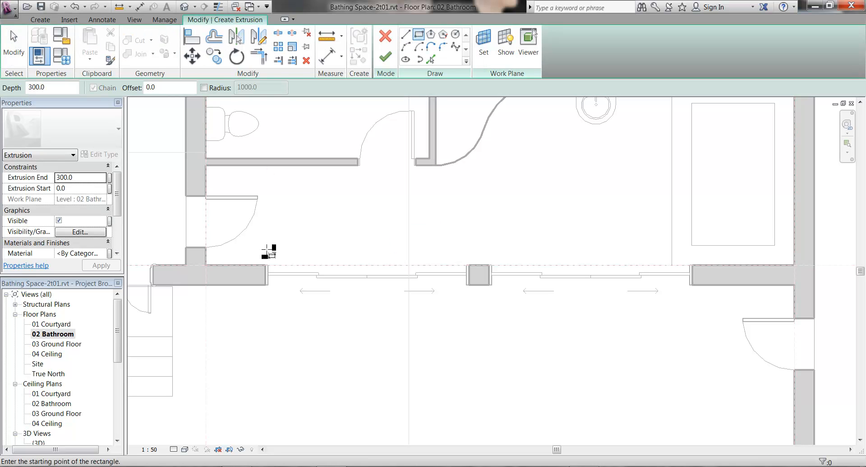
click(230, 289)
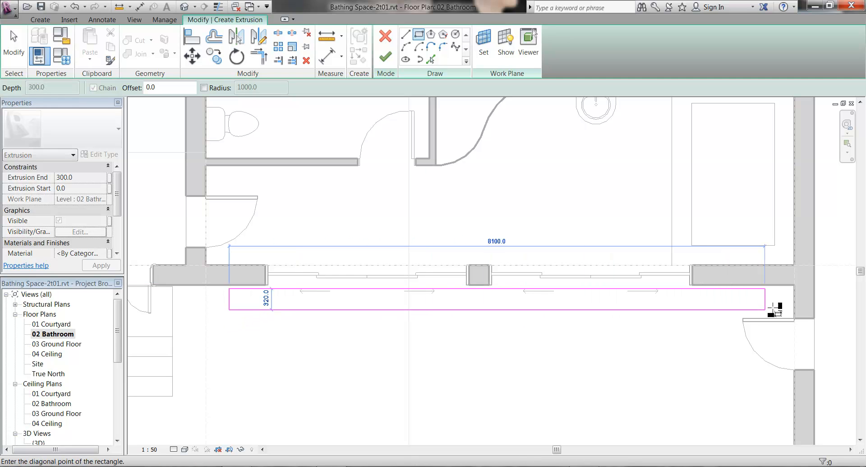
click(794, 301)
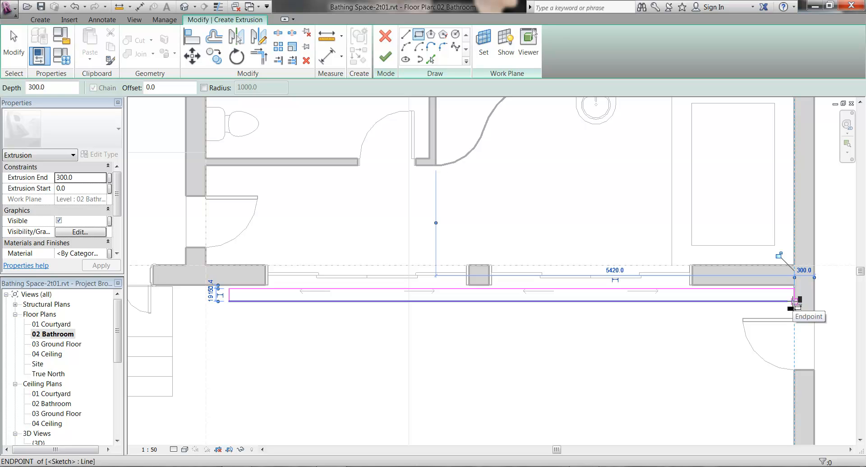
mouse_move(226, 353)
middle_down()
mouse_move(325, 325)
mouse_move(369, 347)
middle_up()
key(Escape)
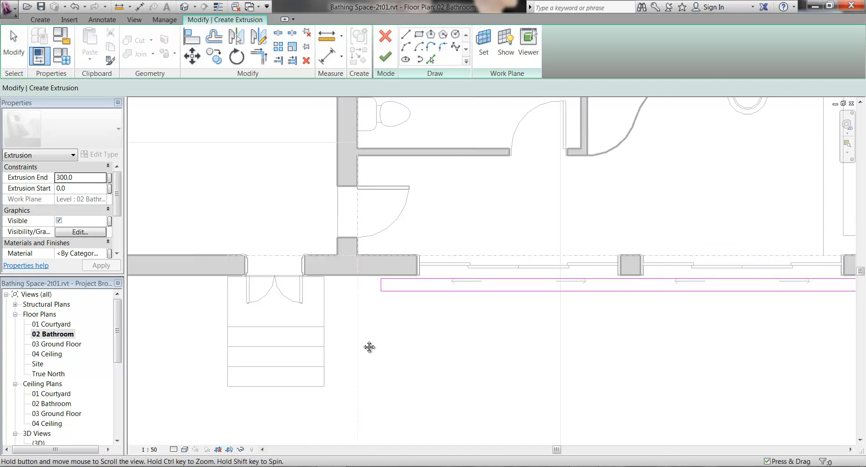
Set the width of the sketched board rectangle to 150 mm
scroll(370, 346, up, 5)
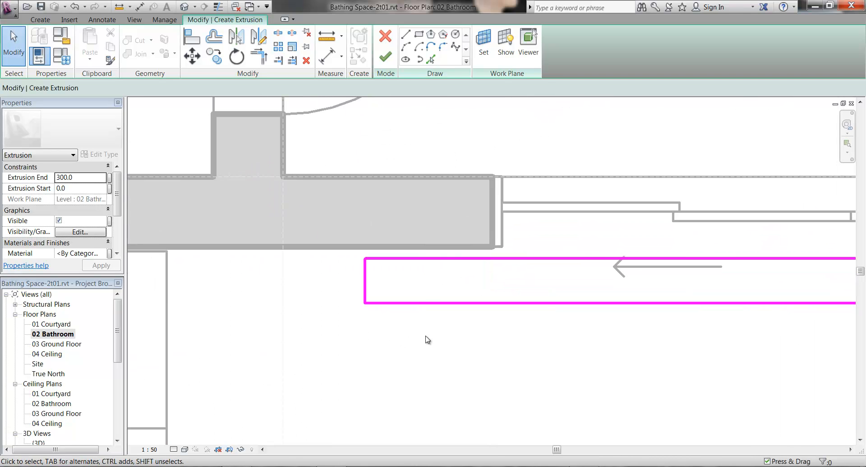
click(424, 303)
scroll(338, 271, up, 2)
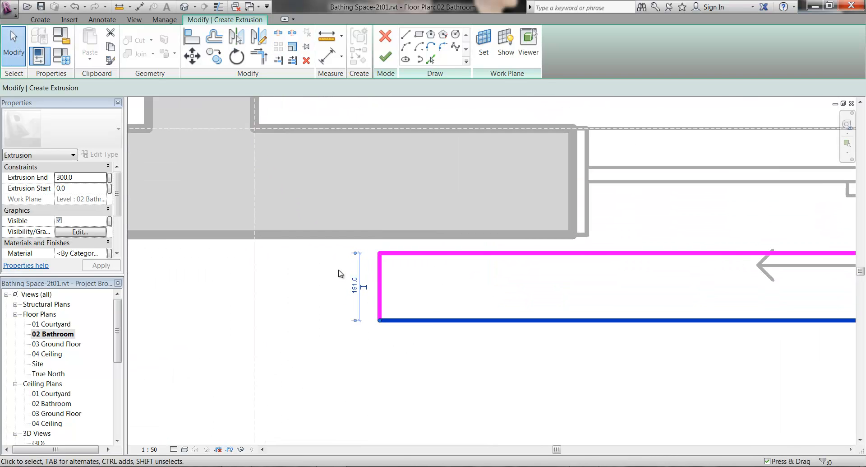
click(355, 285)
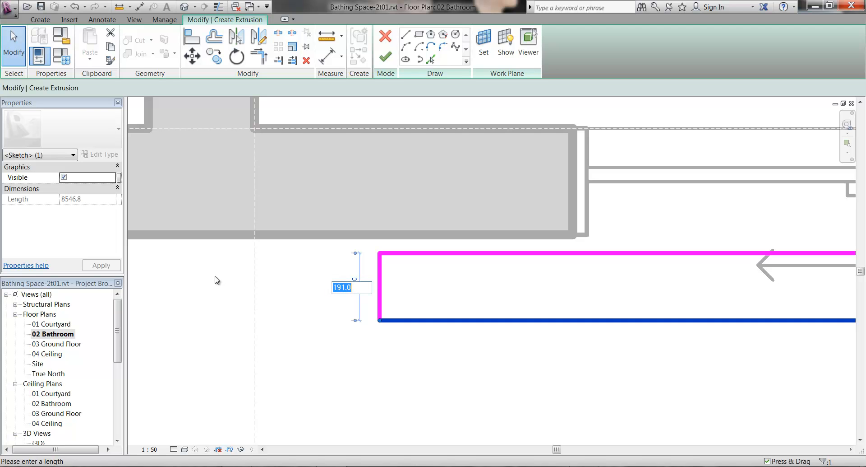
text(150)
key(Return)
click(436, 356)
Set the board's extrusion end to -20 mm and finish the extrusion sketch
scroll(447, 350, down, 4)
scroll(360, 347, down, 5)
middle_drag(380, 365, 338, 353)
scroll(356, 350, up, 2)
scroll(296, 331, up, 4)
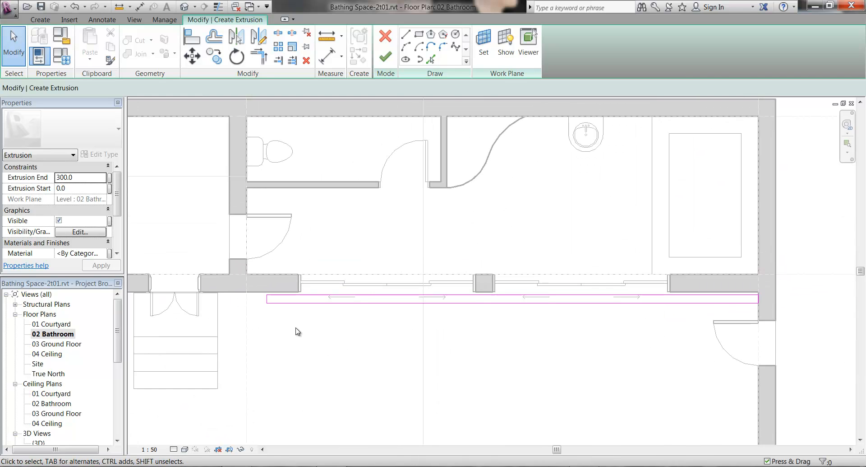
scroll(266, 345, down, 3)
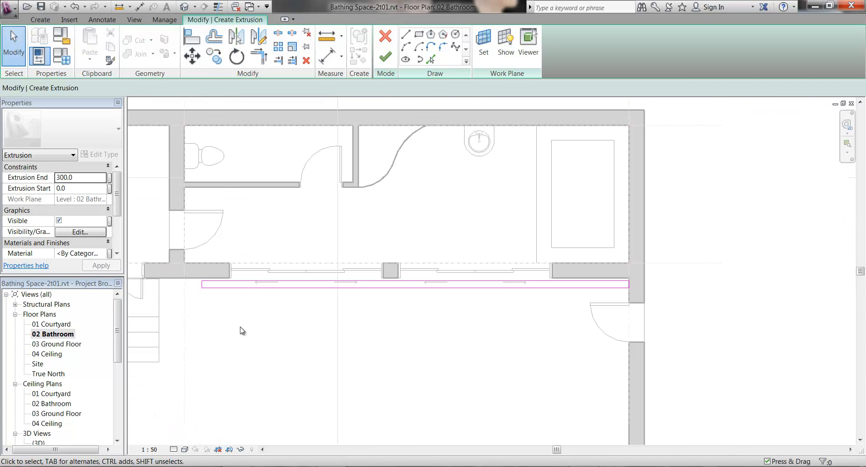
middle_drag(242, 329, 342, 338)
scroll(386, 325, up, 1)
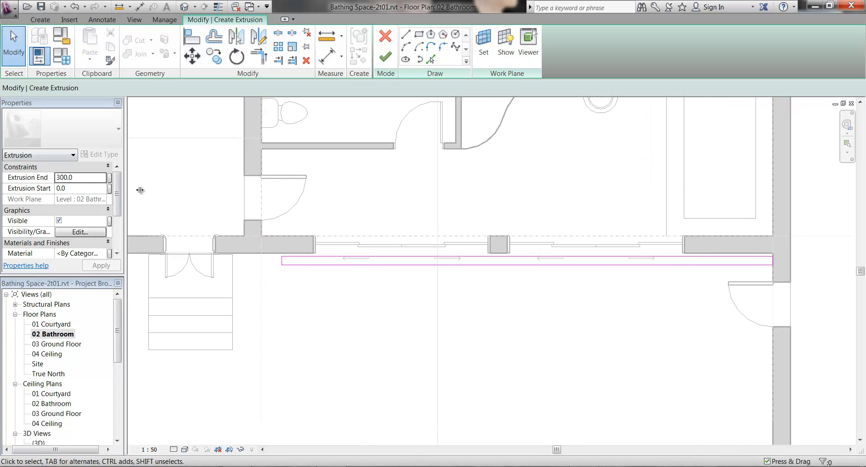
click(77, 180)
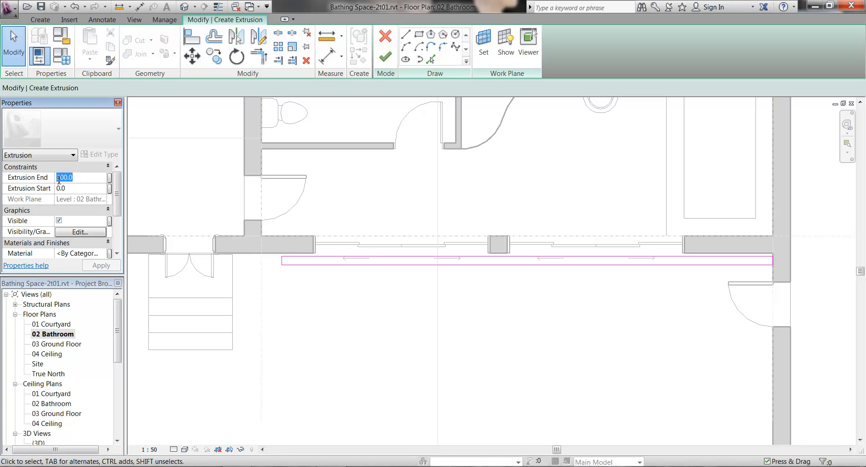
text(-2)
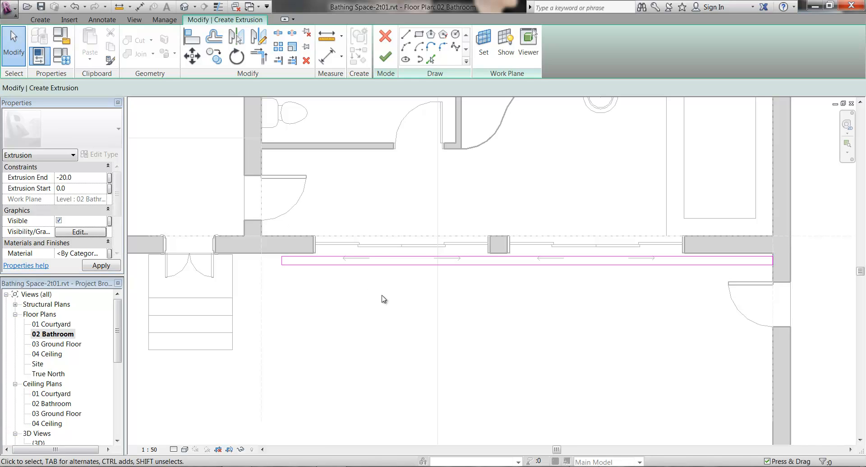
click(386, 55)
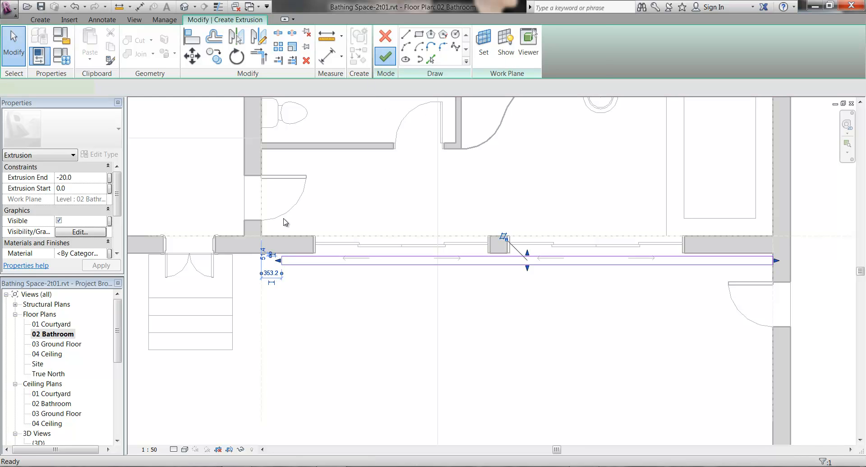
Copy the deck board three times away from the wall at a spacing of about 201 mm
scroll(379, 290, up, 3)
scroll(374, 199, up, 5)
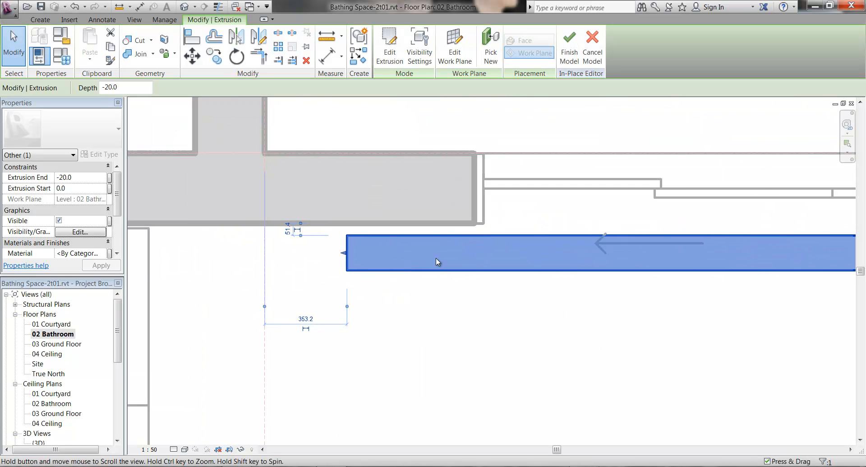
click(215, 58)
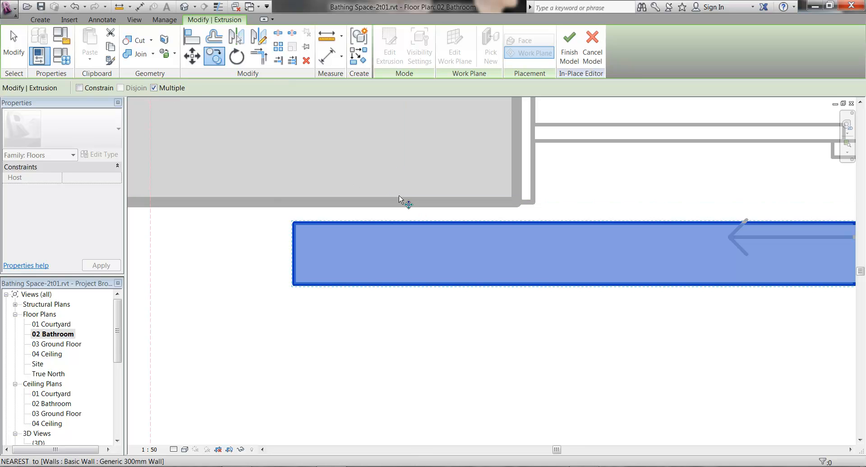
click(411, 202)
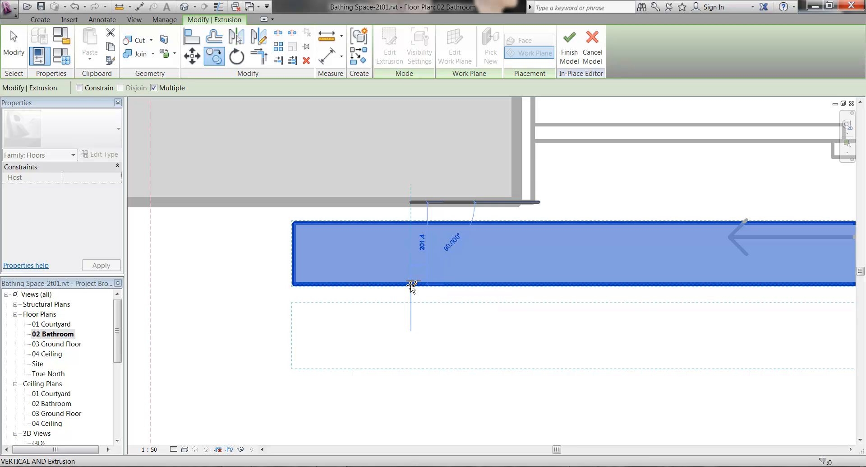
click(412, 284)
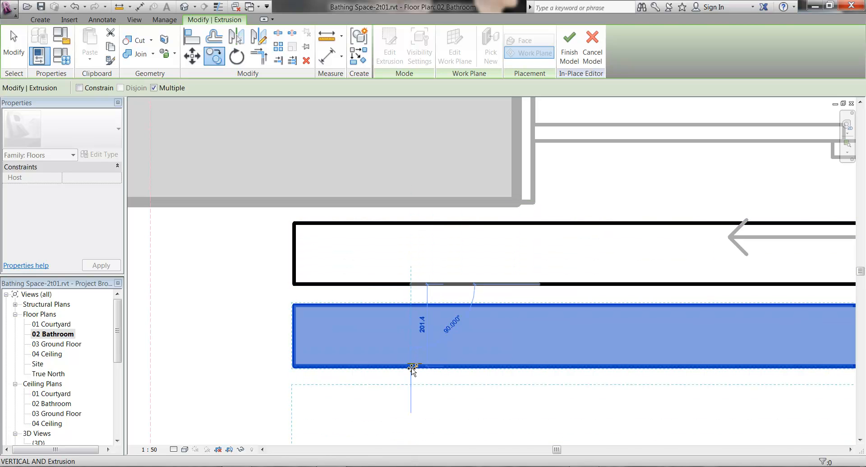
click(412, 369)
scroll(413, 369, down, 2)
middle_drag(414, 368, 409, 292)
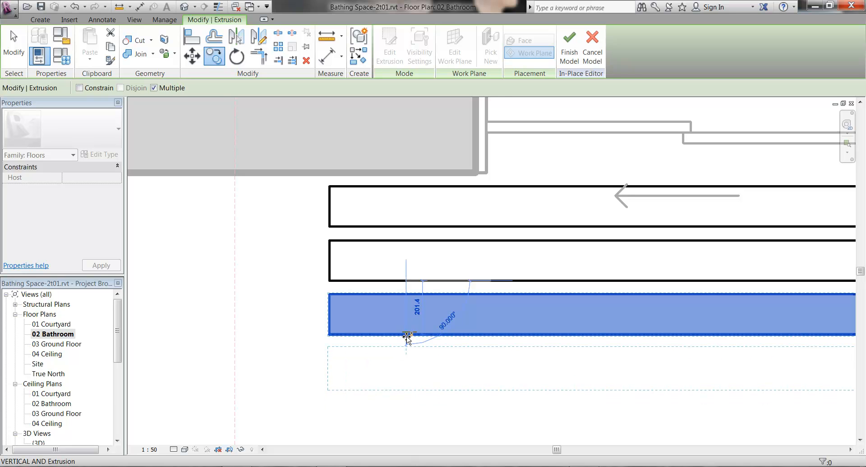
click(407, 335)
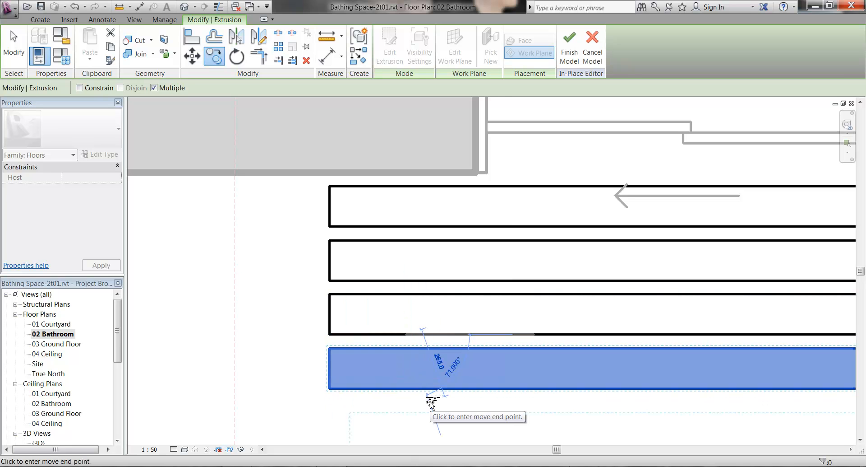
key(Escape)
key(Escape)
Delete the three copied deck boards, keeping only the original beside the wall
click(421, 245)
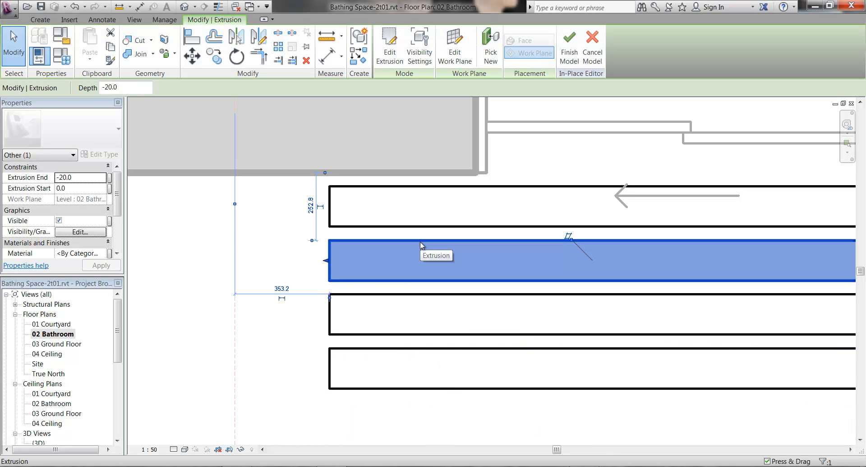
key(Delete)
click(422, 295)
key(Delete)
click(432, 351)
key(Delete)
Nudge the remaining deck board towards the wall and set its offset from the wall to about 22 mm
click(419, 187)
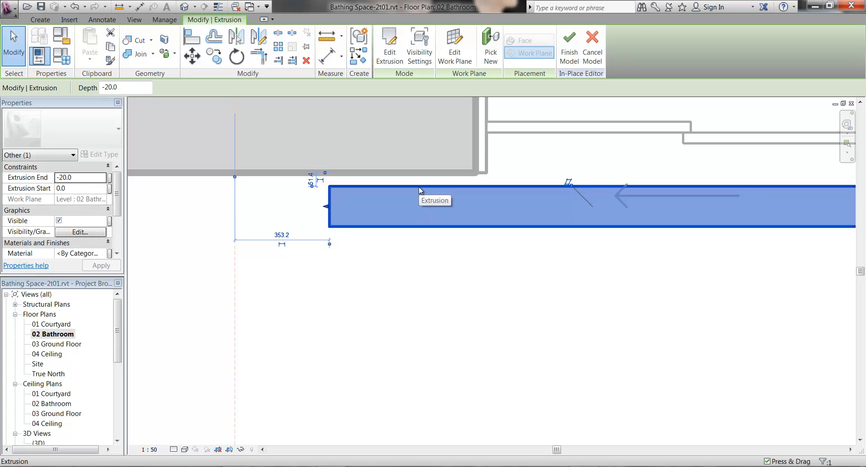
key(Up)
key(Up)
key(Up)
key(Up)
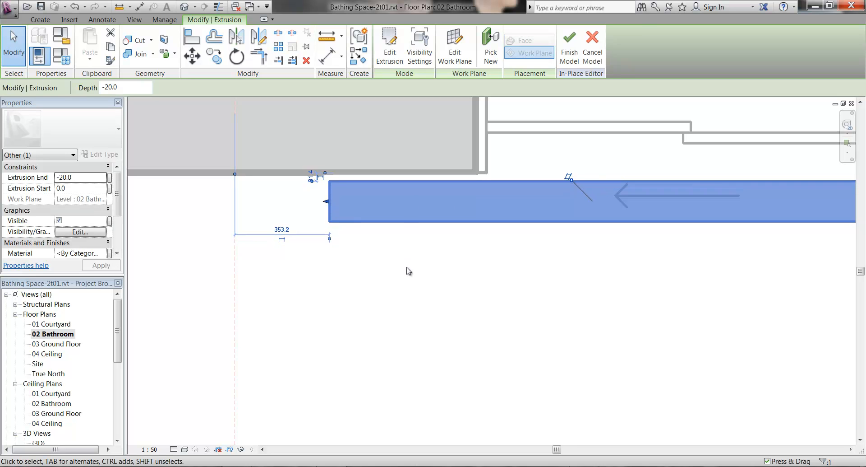
scroll(278, 148, up, 5)
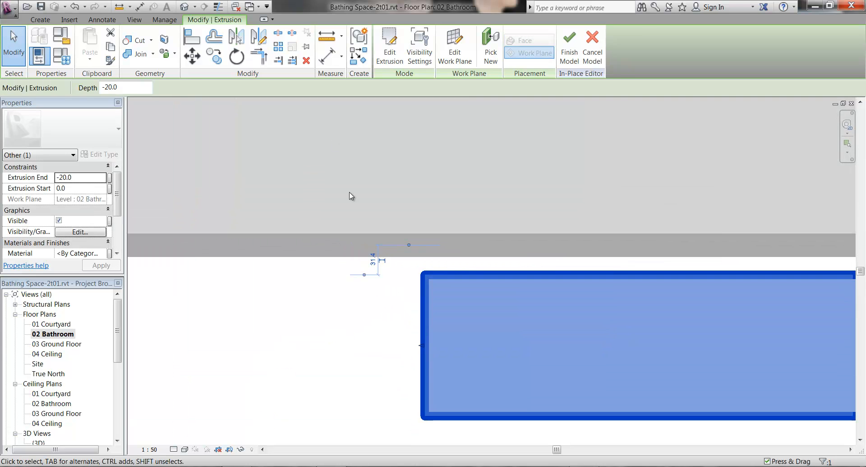
click(373, 261)
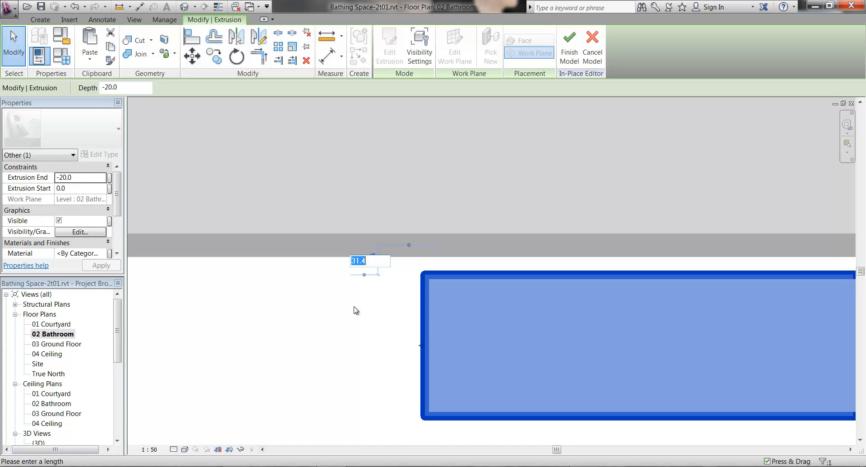
text(28.4)
key(Return)
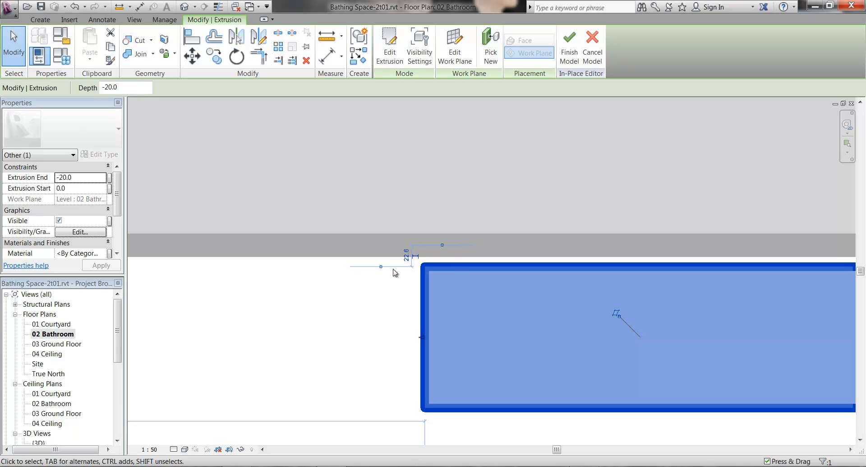
Copy the deck board once away from the wall, using the wall face and the board's outer edge as the copy distance
scroll(302, 298, down, 5)
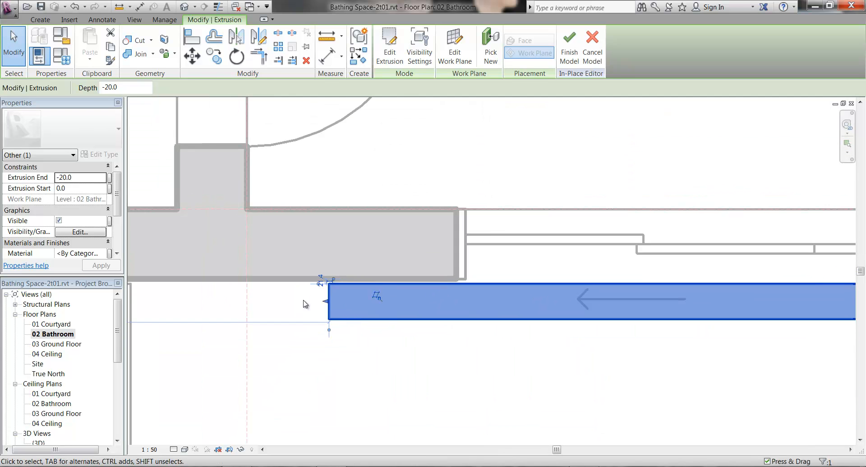
click(302, 299)
click(329, 302)
middle_drag(329, 302, 321, 324)
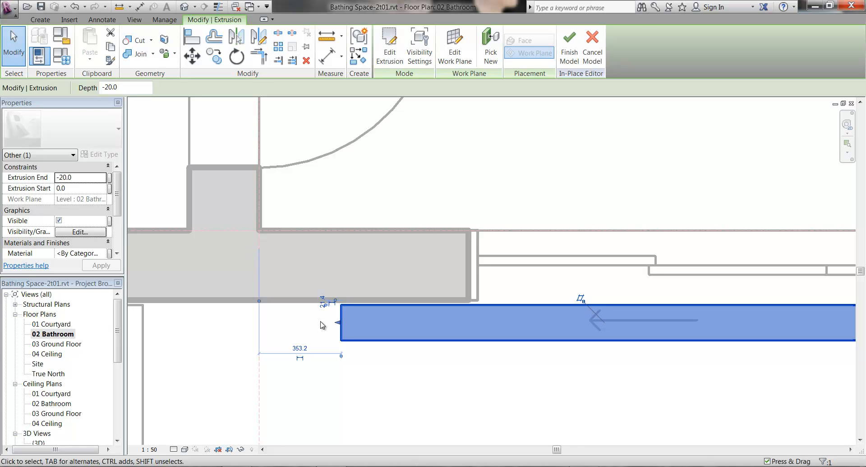
click(218, 61)
middle_drag(442, 254, 427, 236)
scroll(409, 304, up, 2)
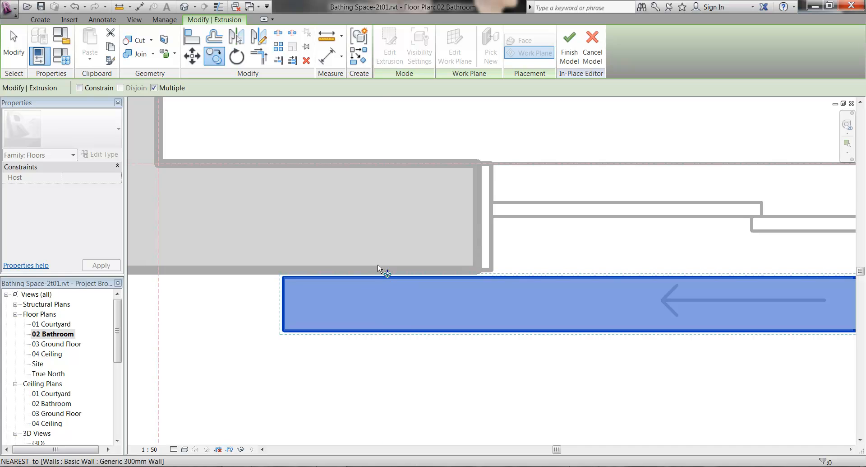
click(392, 271)
scroll(398, 284, up, 3)
middle_drag(397, 314, 402, 267)
click(396, 312)
scroll(397, 307, up, 1)
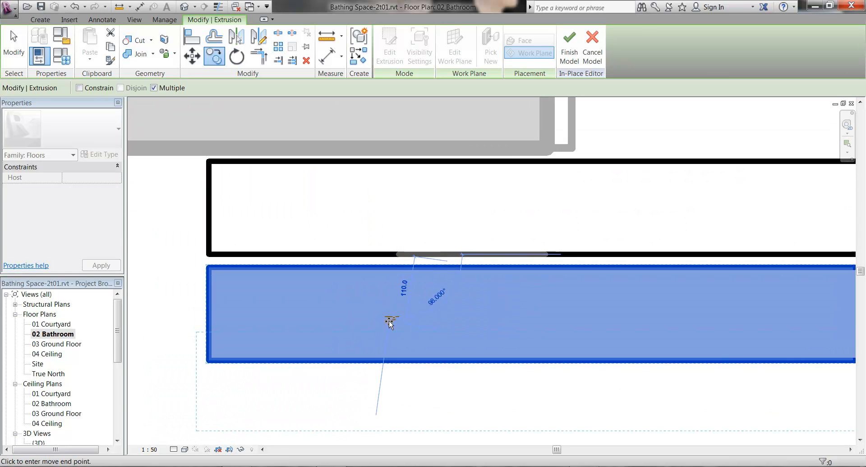
click(393, 360)
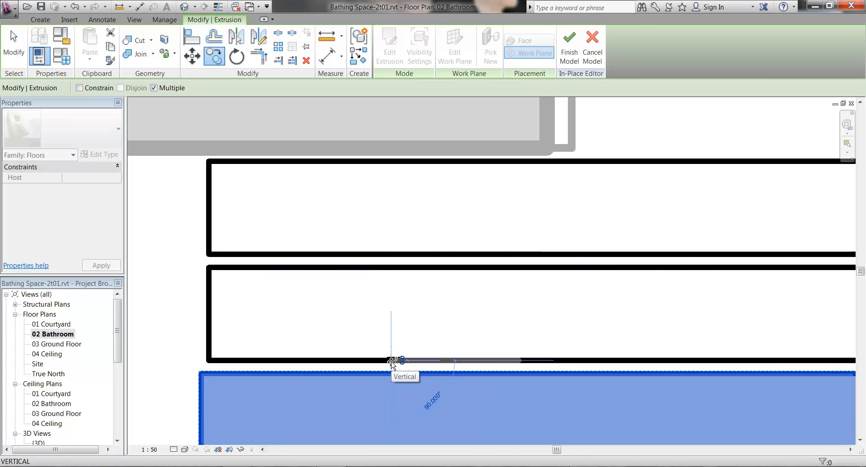
key(Escape)
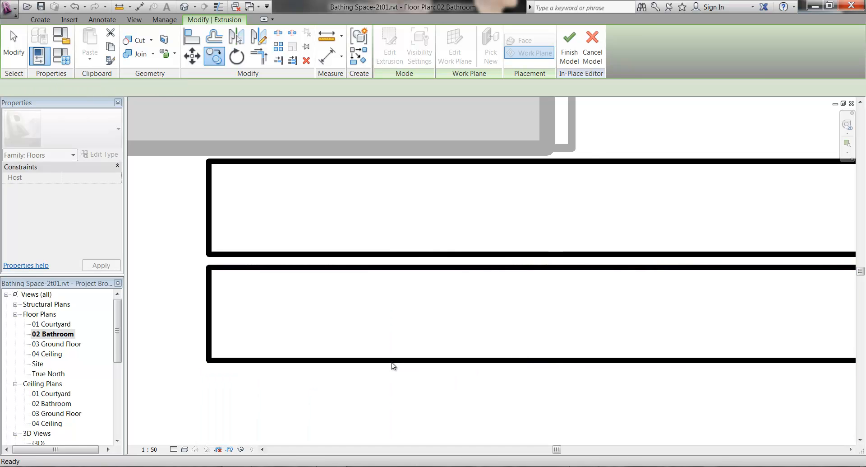
key(Escape)
Copy the second deck board twice further away from the wall at a spacing of about 171 mm
middle_drag(396, 366, 420, 367)
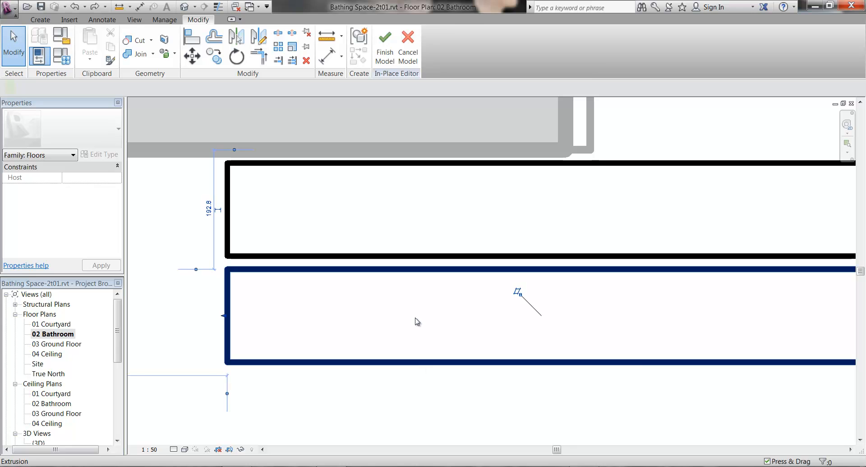
click(418, 322)
key(c)
key(o)
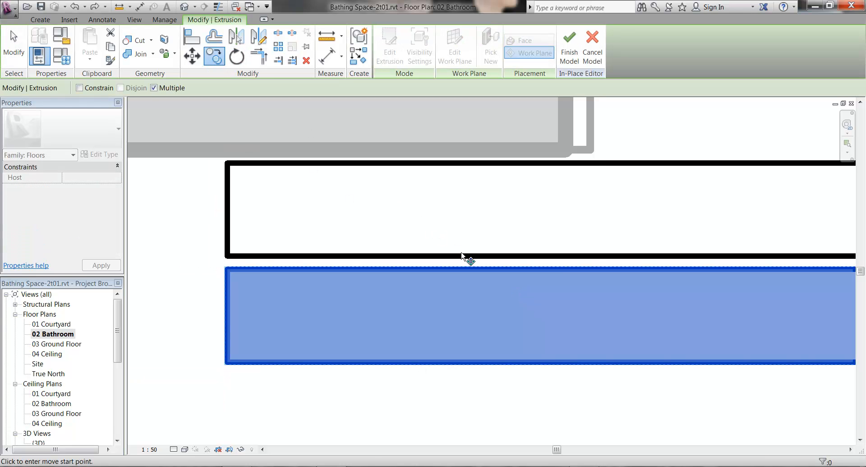
click(474, 257)
middle_drag(474, 257, 470, 238)
scroll(470, 238, up, 1)
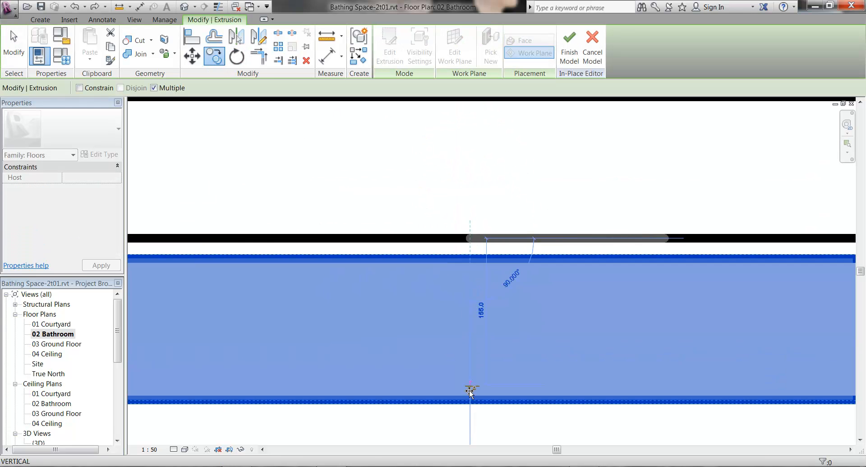
click(470, 400)
scroll(471, 400, down, 1)
middle_drag(470, 400, 477, 168)
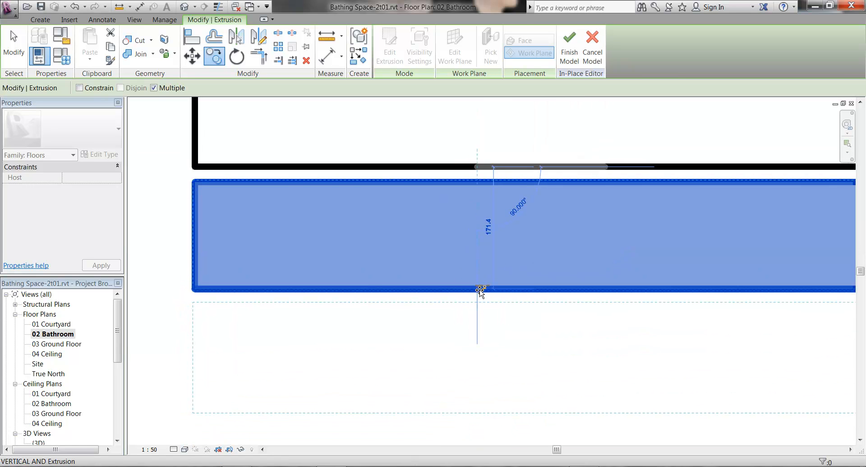
click(480, 290)
Add two more deck board copies straight outward at the same spacing of about 171 mm, then end the copying
middle_drag(491, 275, 499, 160)
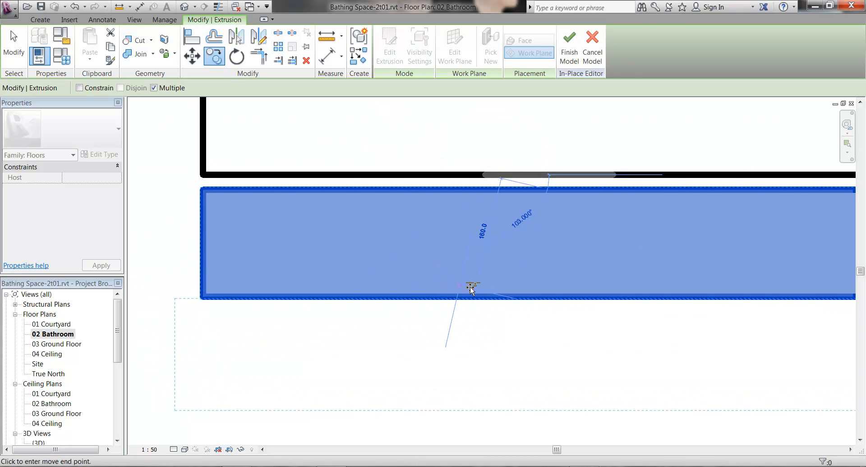
click(484, 298)
middle_drag(483, 300, 476, 213)
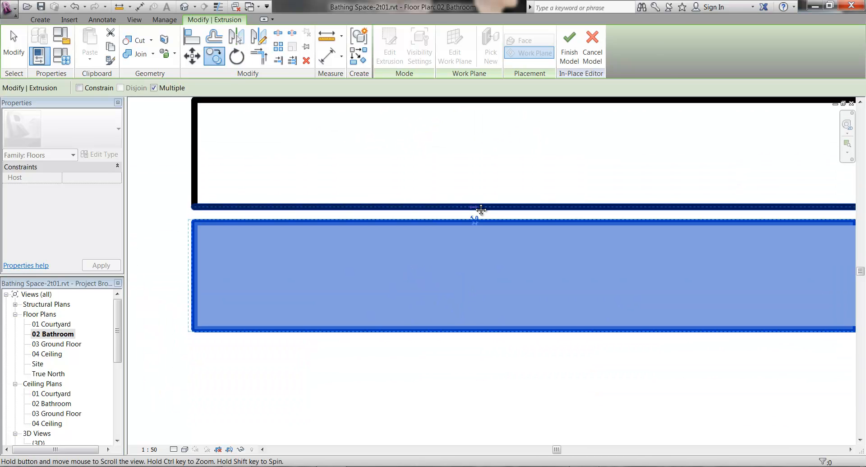
scroll(472, 289, up, 1)
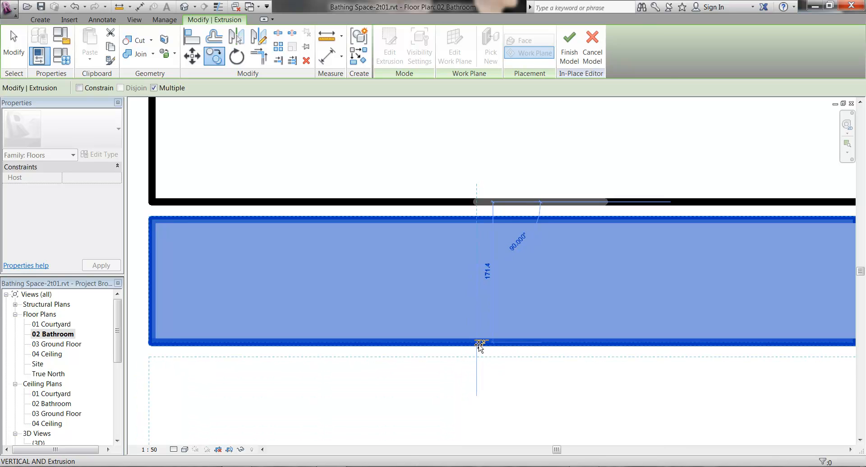
click(479, 345)
middle_drag(479, 345, 406, 310)
scroll(482, 262, down, 3)
scroll(480, 258, down, 3)
key(Escape)
key(Escape)
scroll(429, 350, down, 4)
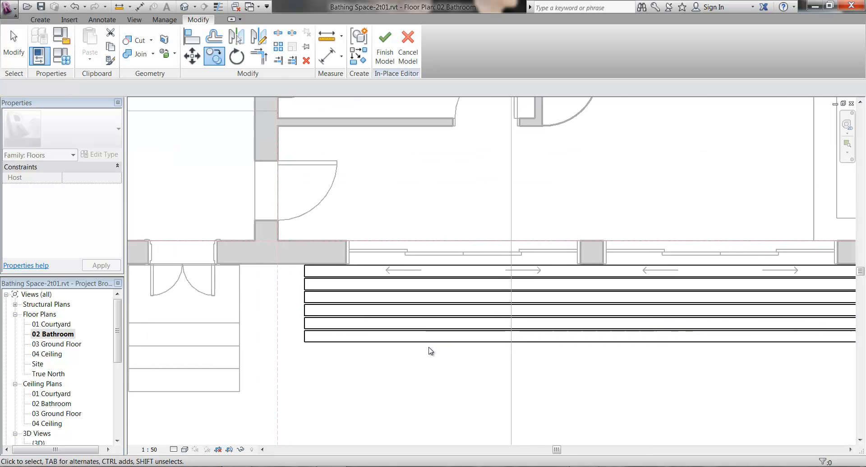
key(Escape)
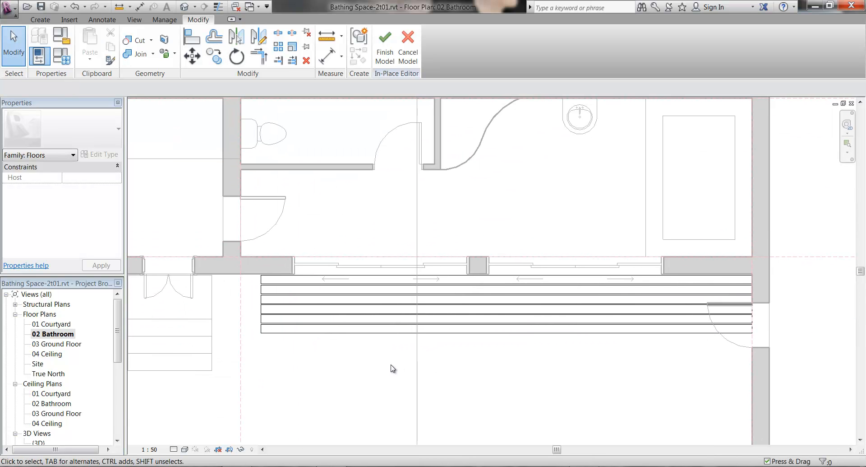
Finish the in-place deck model and open the default 3D view
click(386, 45)
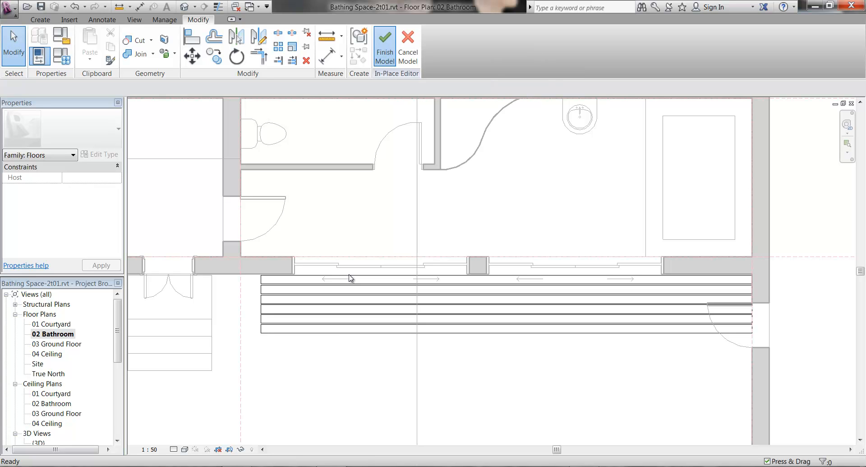
click(188, 9)
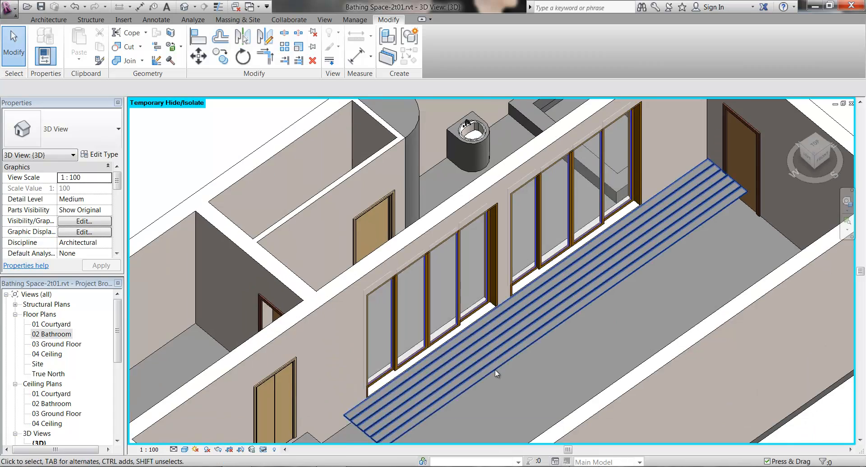
Examine the deck boards, their gaps and ends, and their position outside the sliding doors in 3D
middle_drag(495, 370, 625, 249)
scroll(485, 321, up, 3)
middle_drag(566, 261, 484, 347)
scroll(541, 302, up, 1)
scroll(421, 400, up, 3)
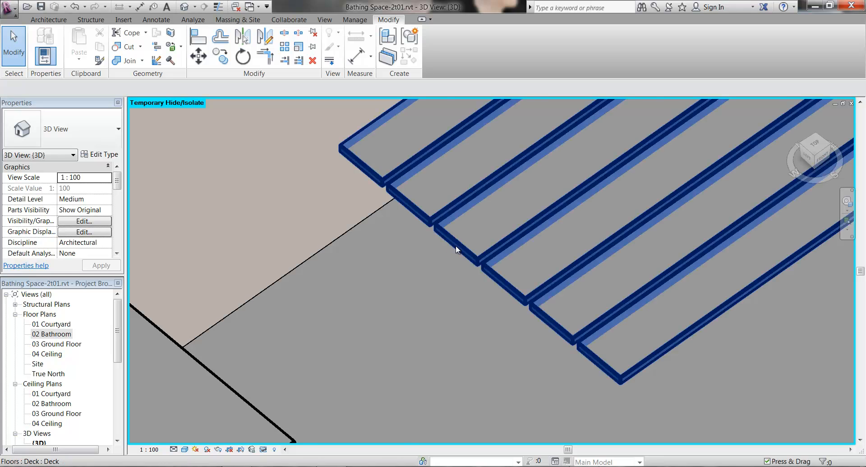
scroll(443, 299, down, 3)
scroll(443, 299, down, 5)
shift+middle_drag(524, 228, 470, 312)
scroll(470, 312, up, 4)
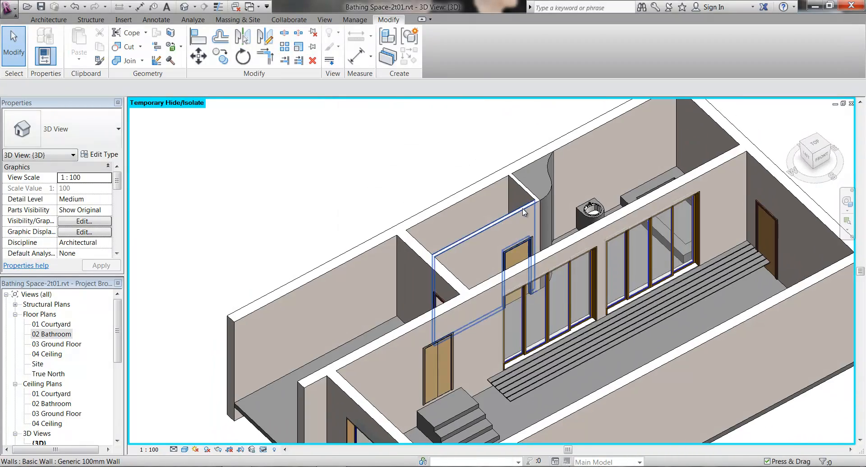
scroll(520, 268, up, 2)
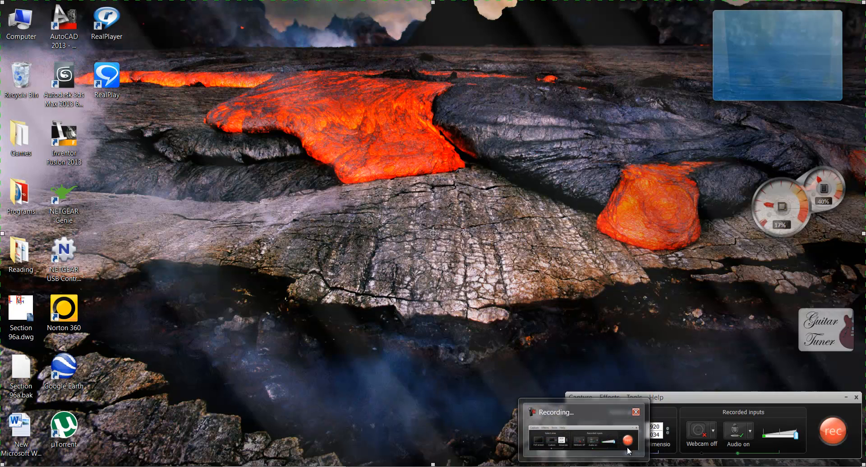
click(627, 446)
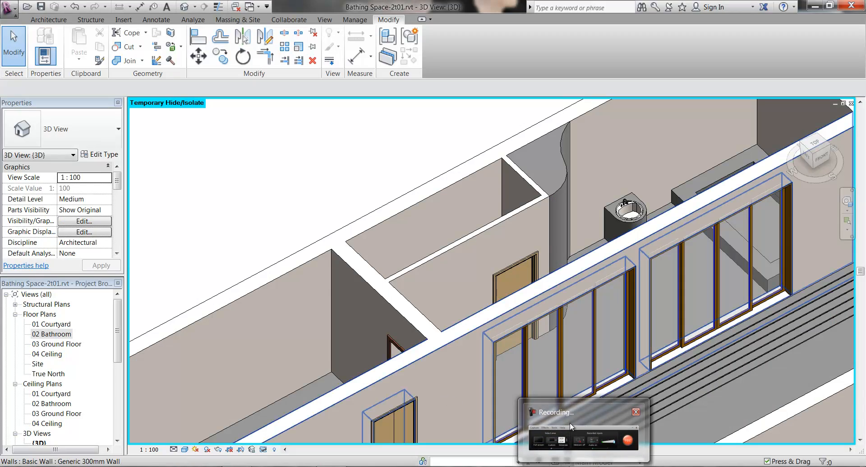